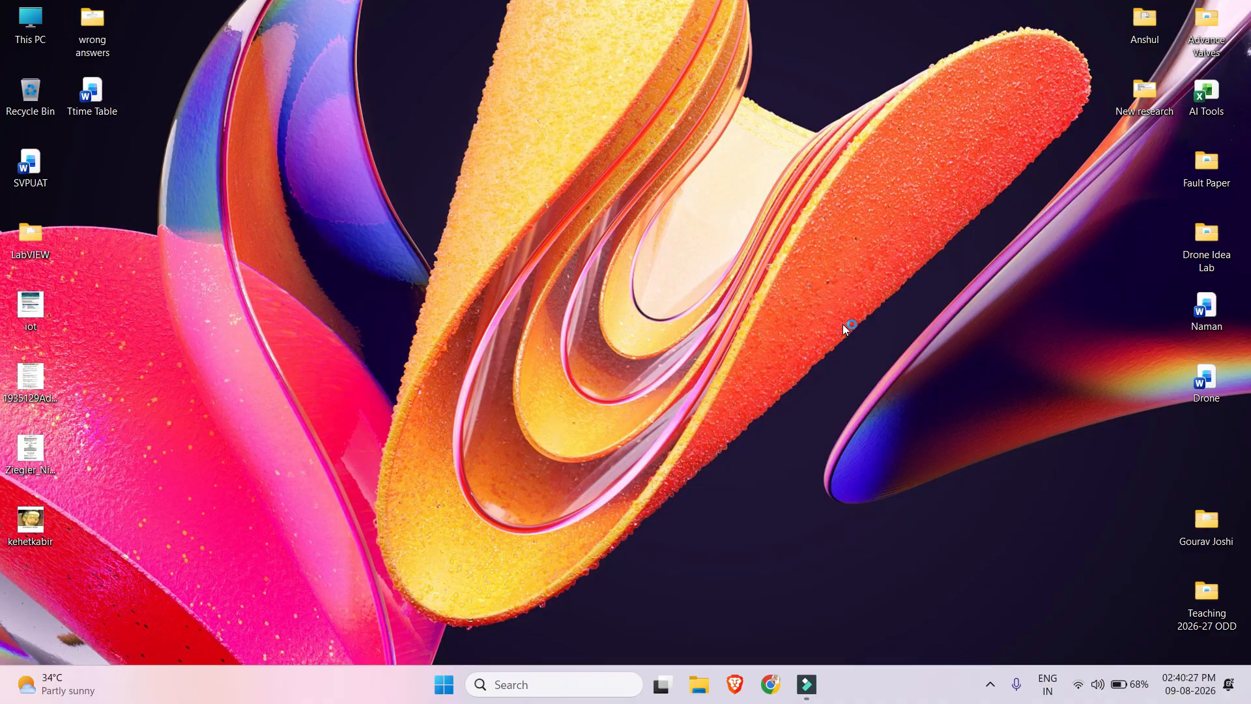
Open Chrome, search Google for "labview download" and open the National Instruments LabVIEW result
left_click(772, 684)
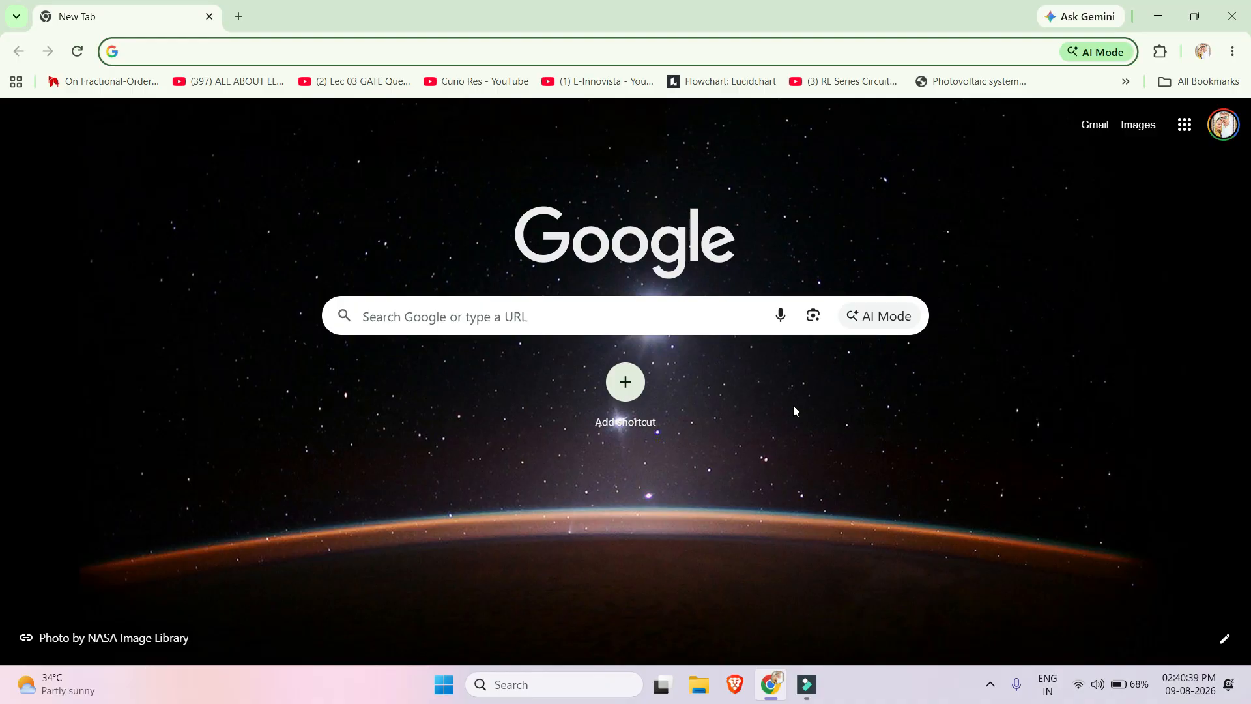
type("la")
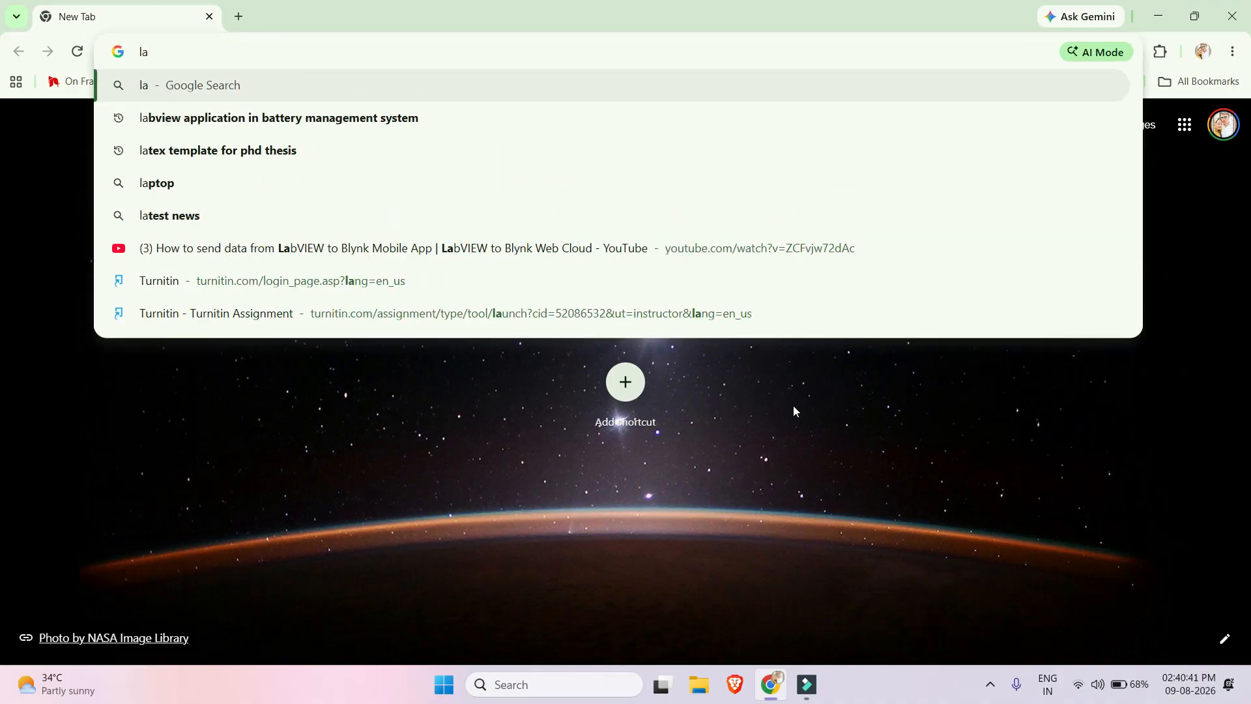
type("bview")
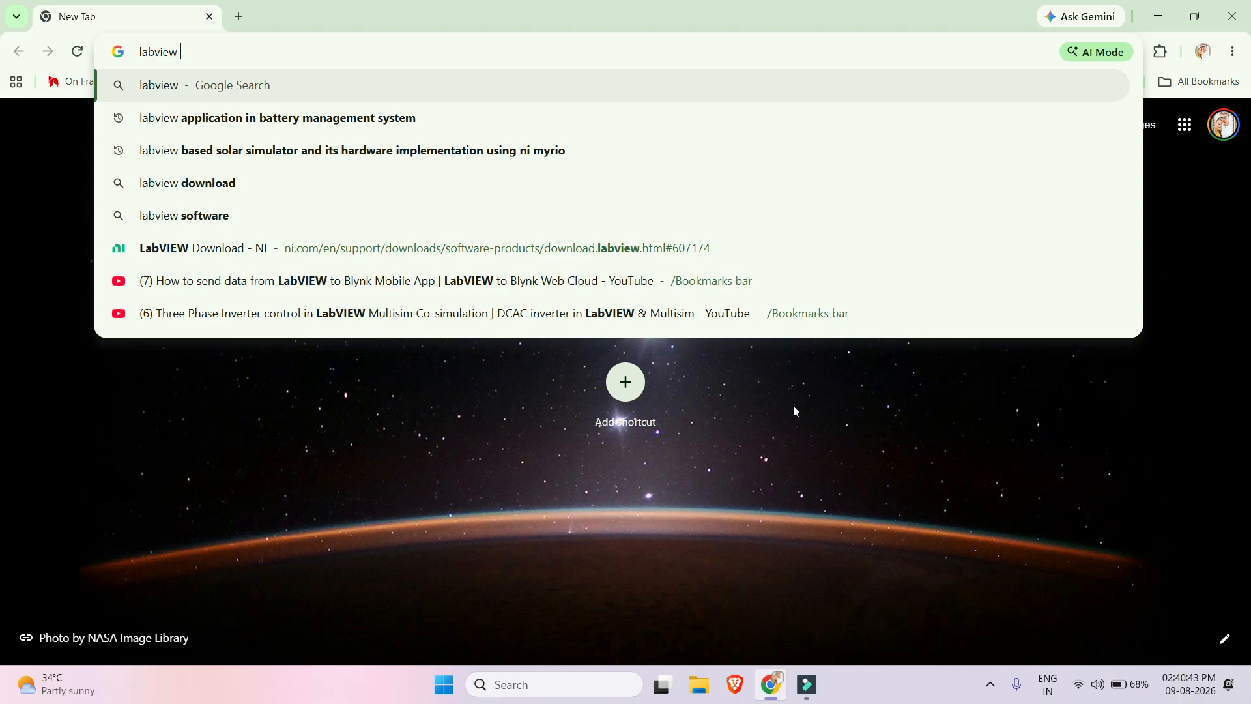
left_click(218, 187)
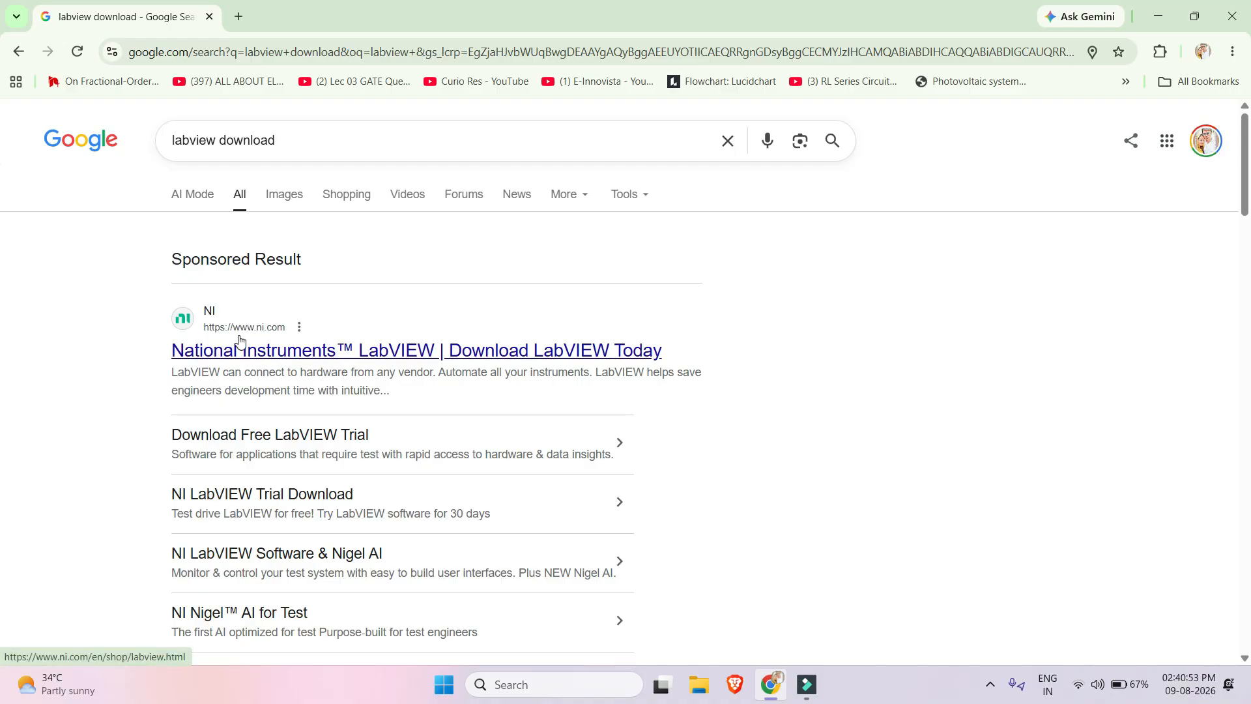
left_click(244, 356)
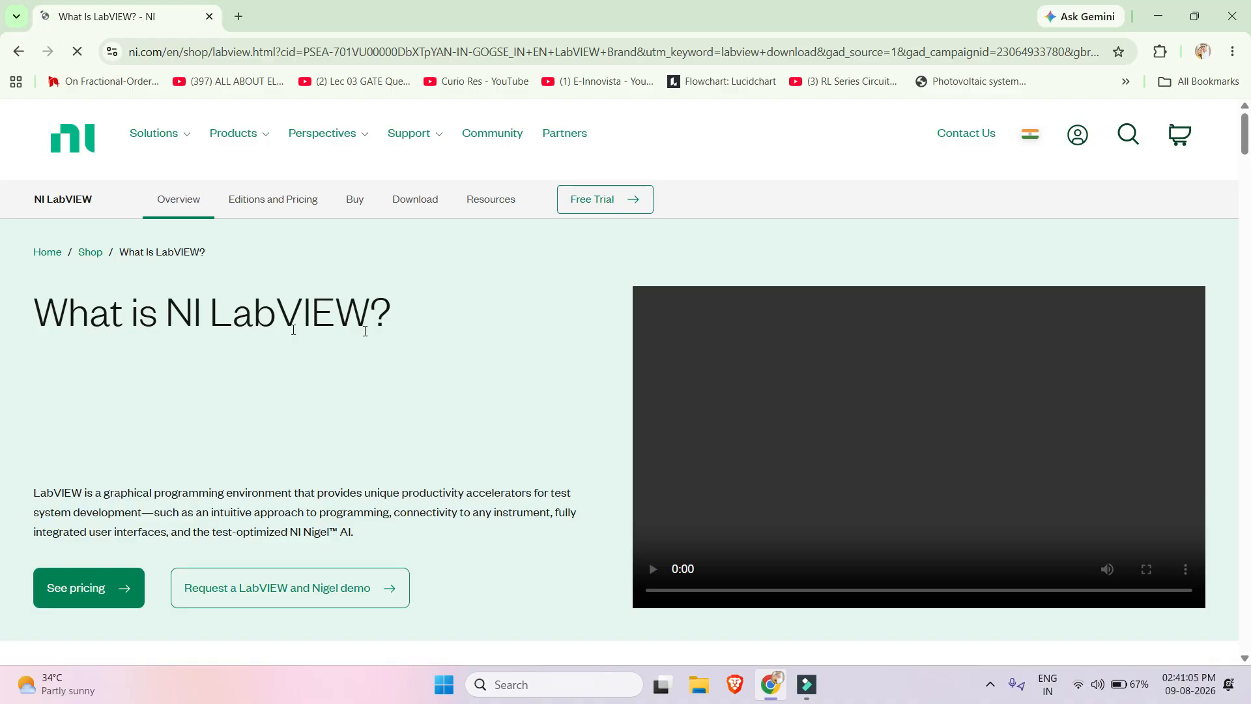
Open the LabVIEW download page from the popular software downloads on the NI site
scroll(254, 457, "down", 5)
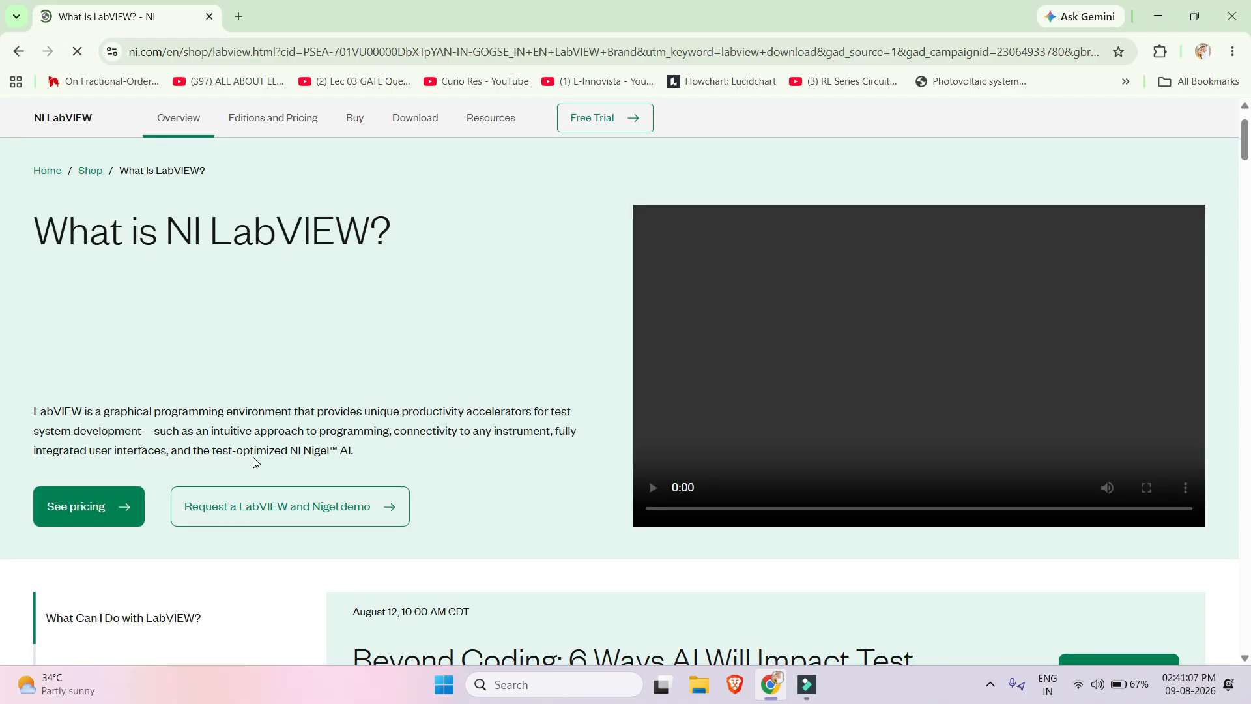
scroll(253, 460, "up", 5)
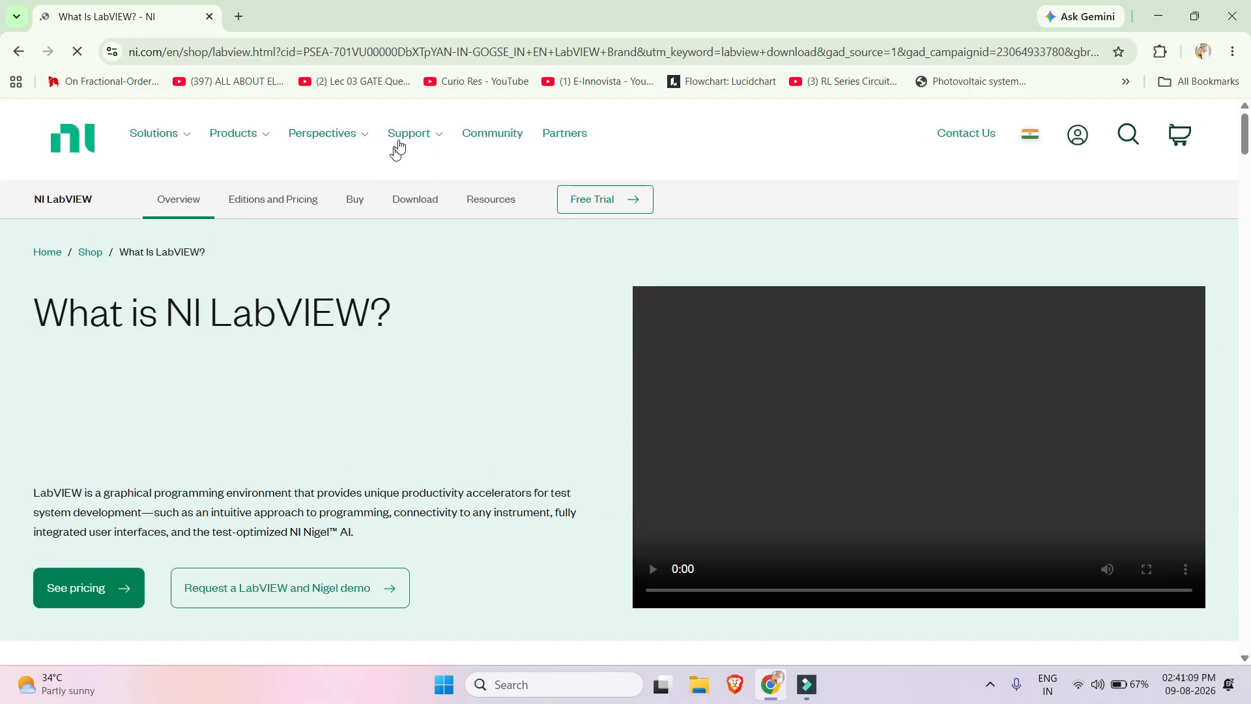
mouse_move(408, 132)
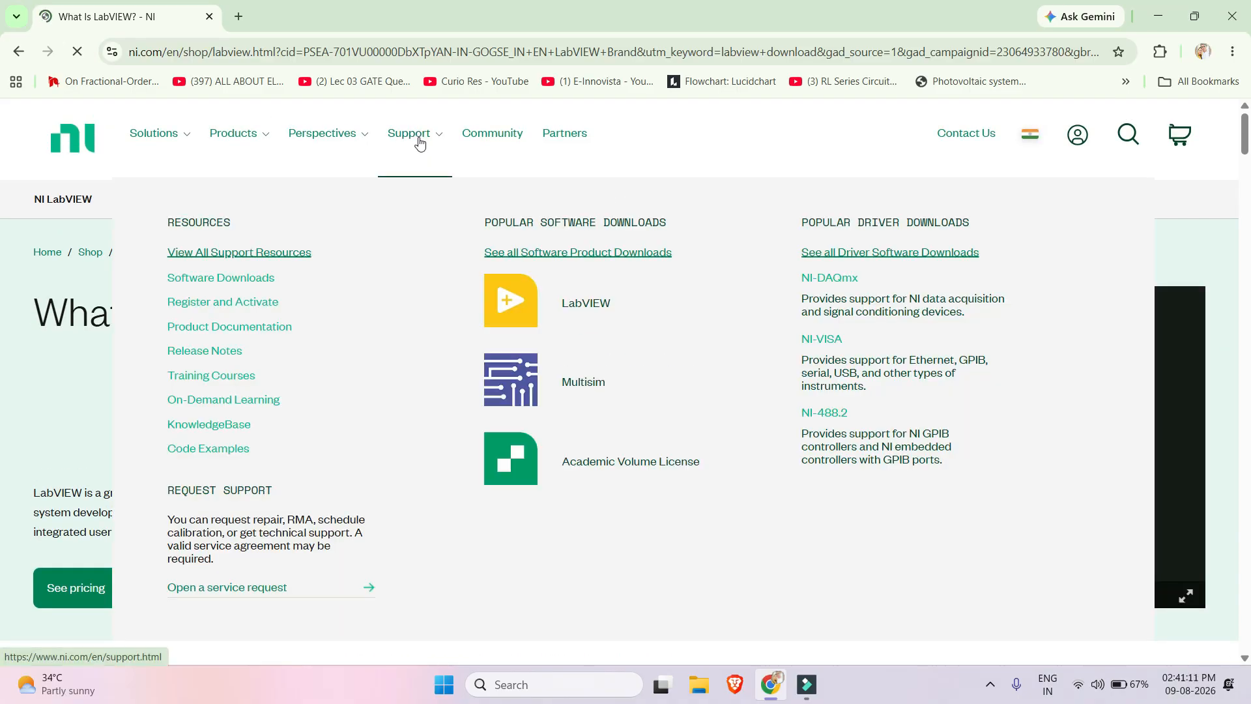
left_click(570, 306)
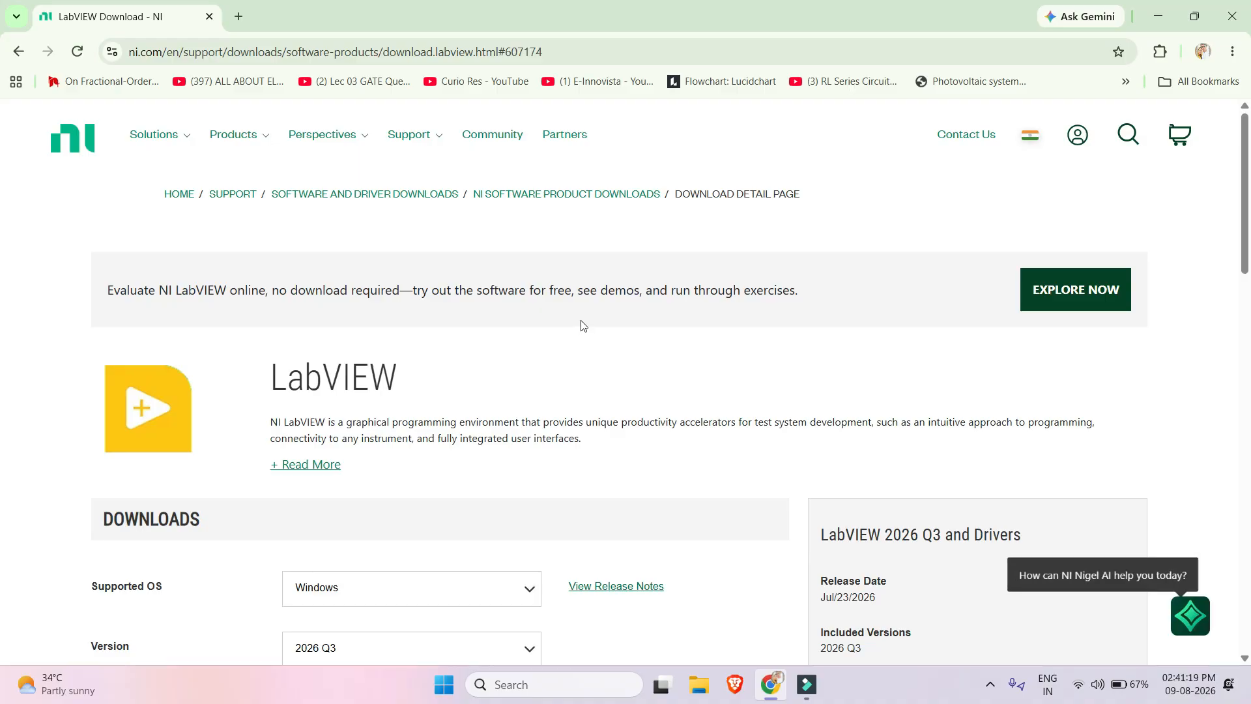
Examine the LabVIEW versions offered for download, along with the edition, bitness, language and driver options
scroll(581, 326, "down", 4)
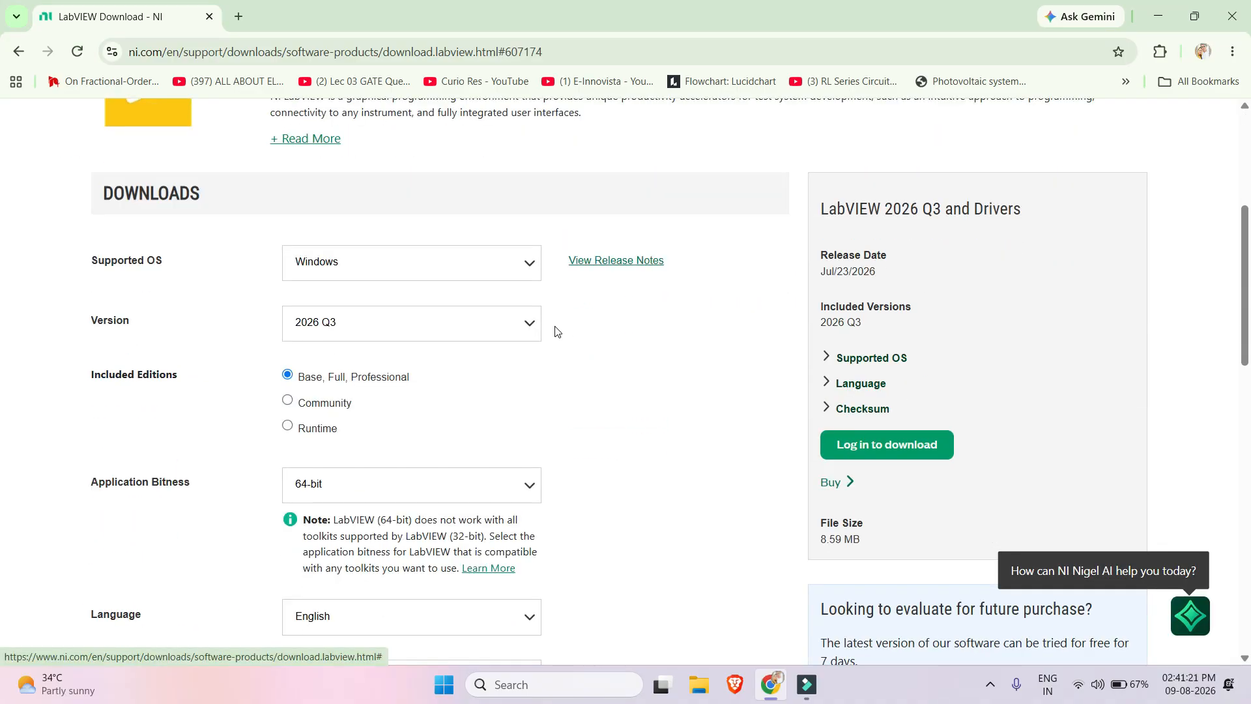
left_click(513, 329)
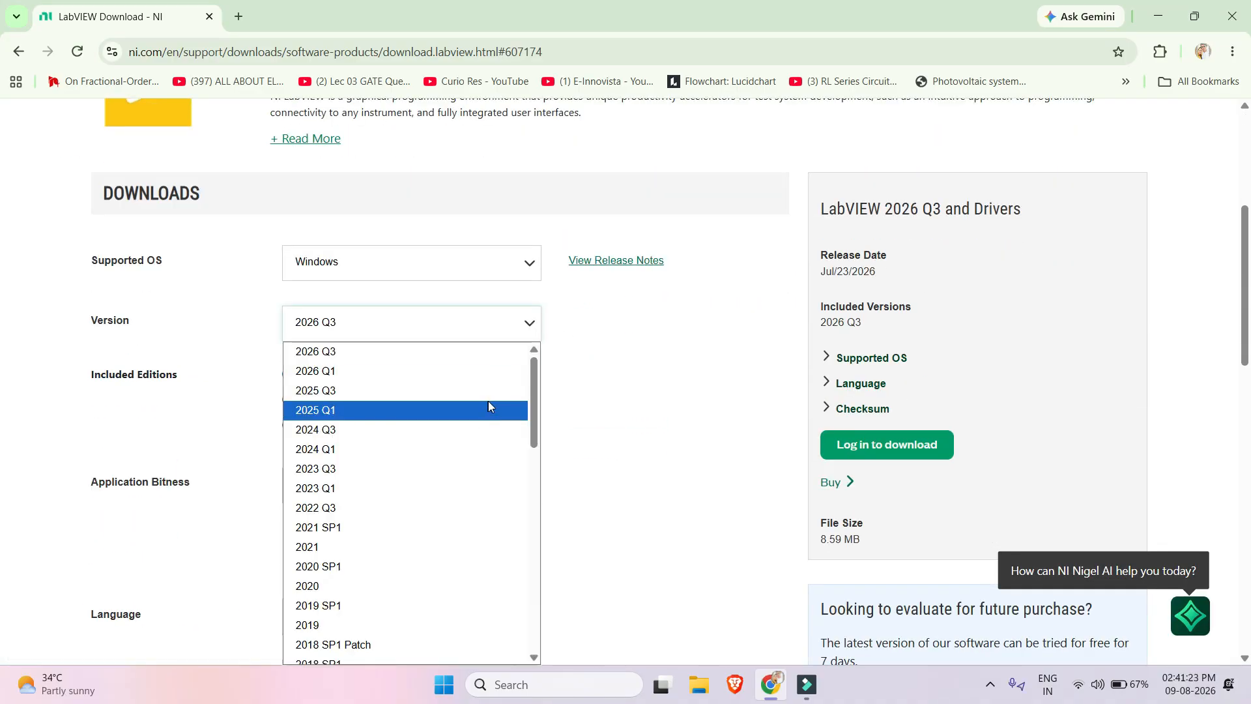
scroll(485, 397, "down", 12)
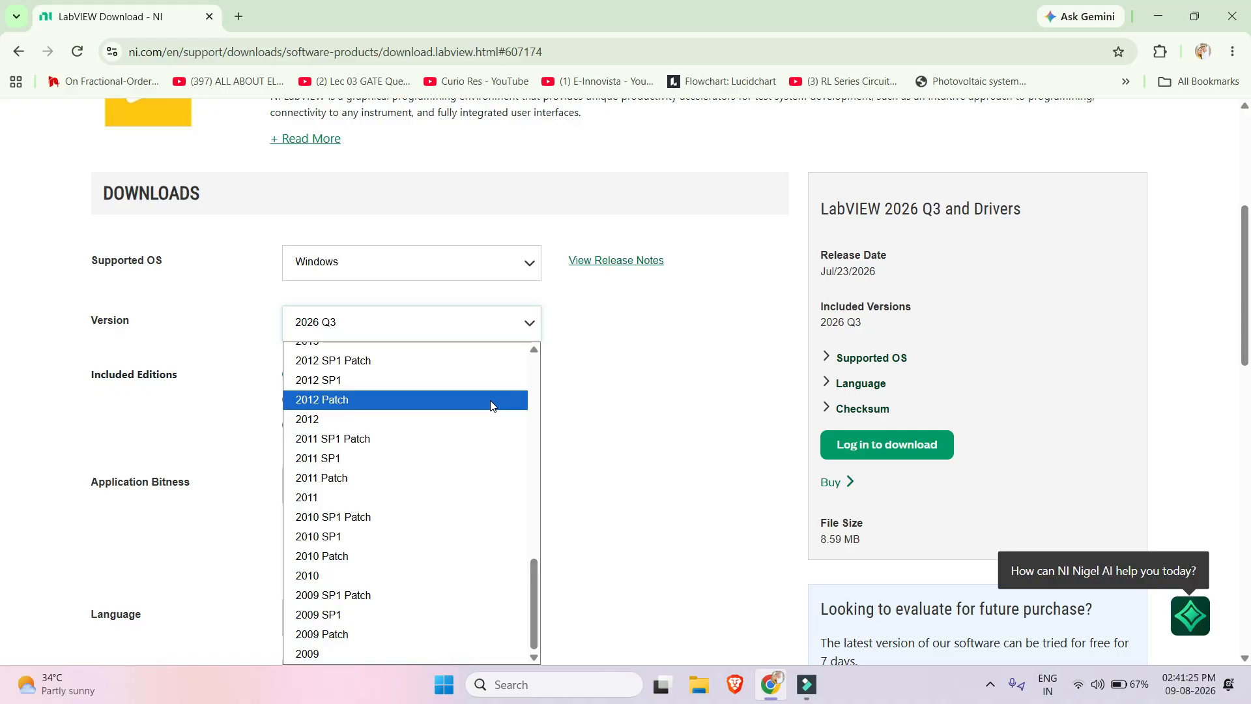
scroll(492, 405, "up", 12)
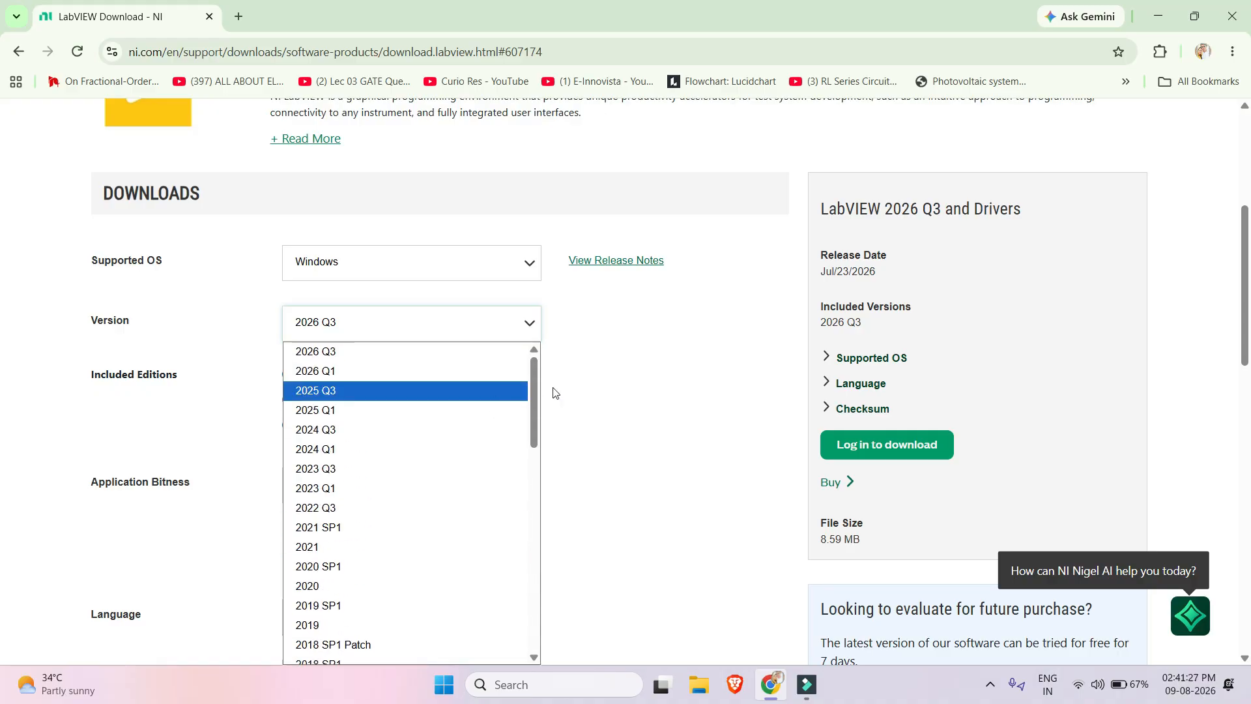
left_click(610, 348)
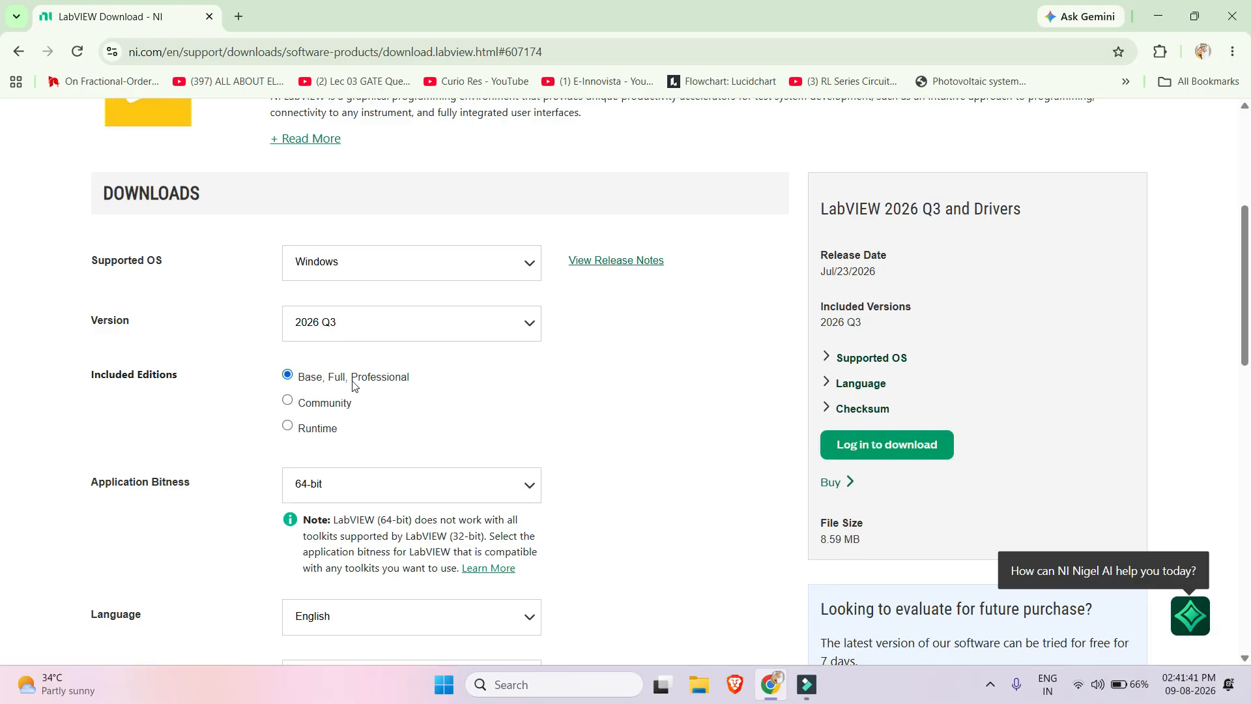
scroll(458, 391, "down", 2)
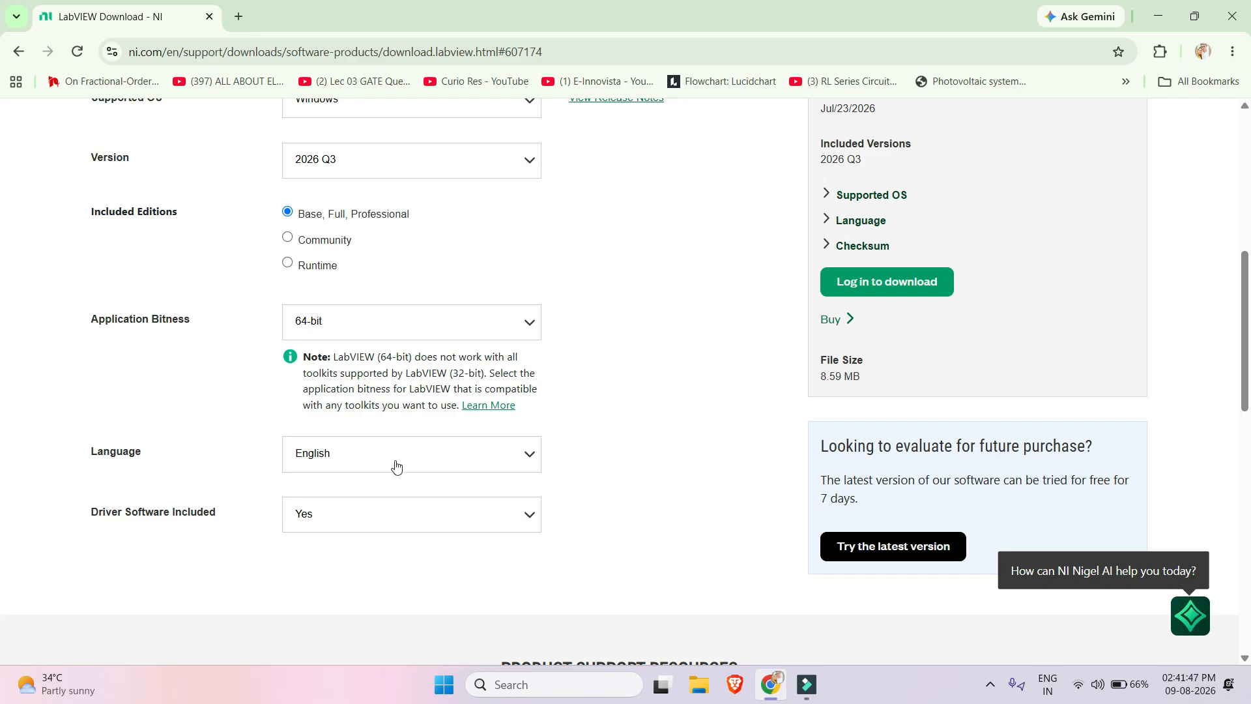
scroll(775, 394, "up", 4)
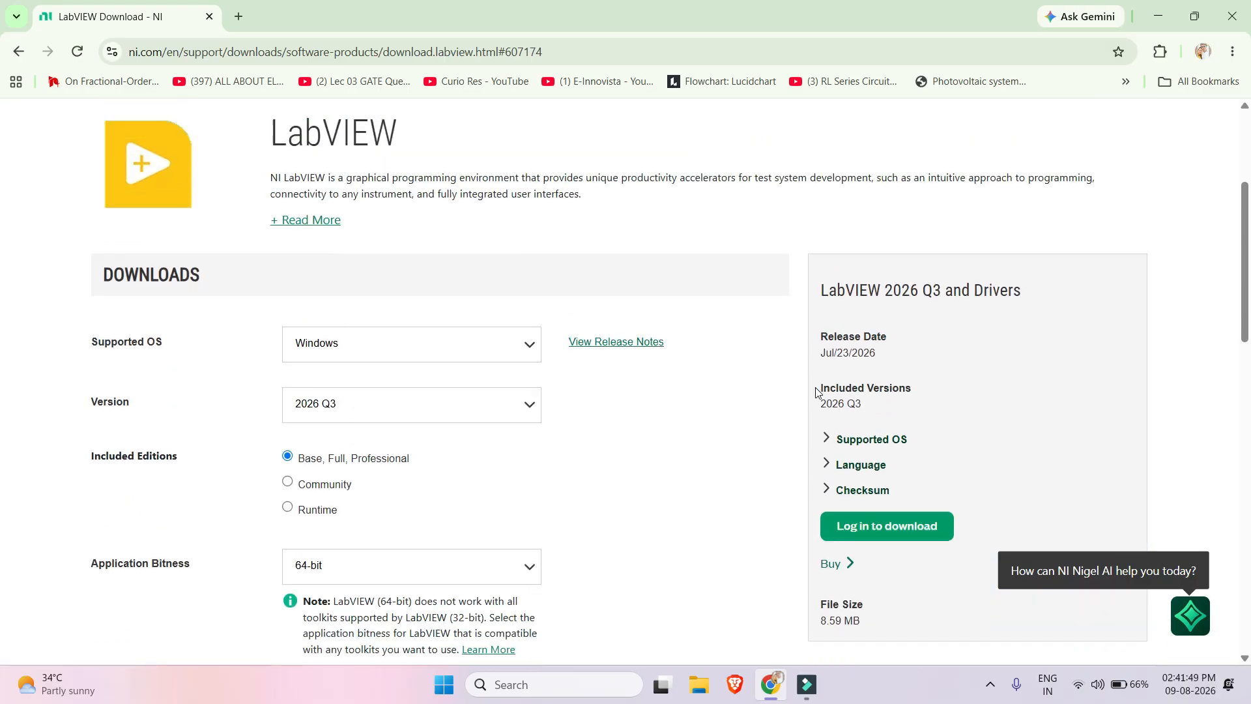
Log in to the NI account for the download using the saved email address and account password
left_click(868, 533)
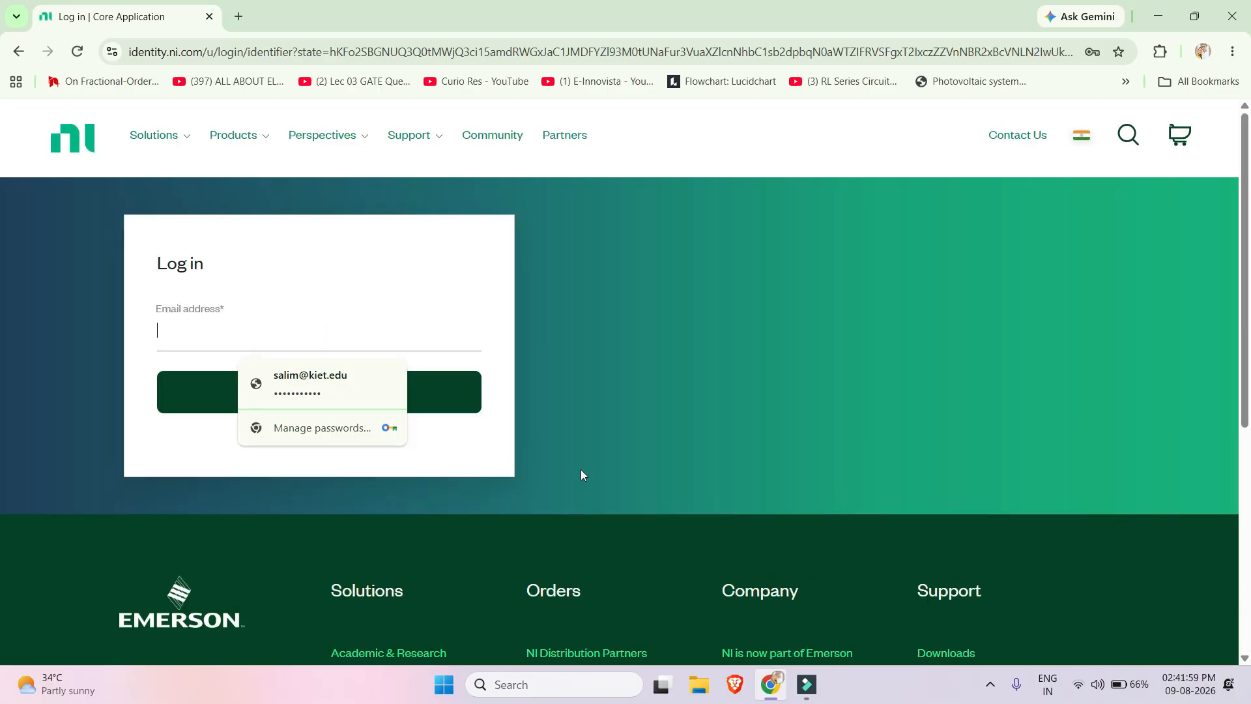
left_click(329, 385)
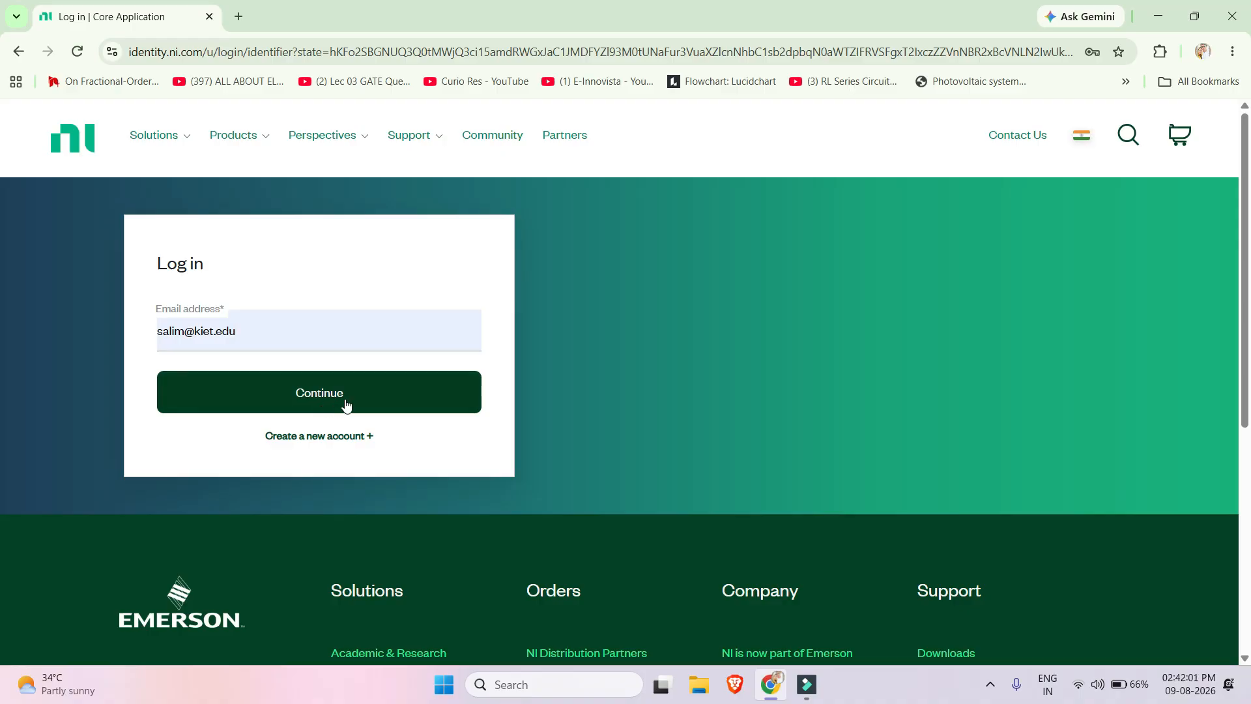
left_click(346, 403)
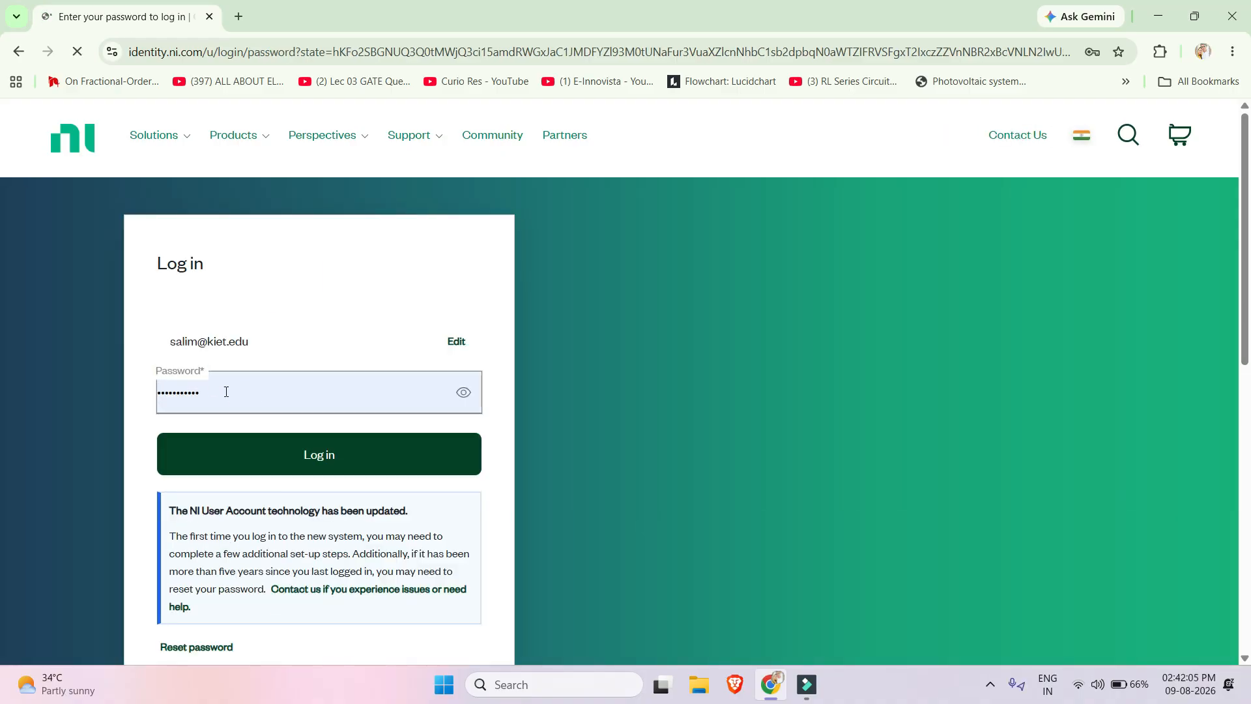
left_click(270, 459)
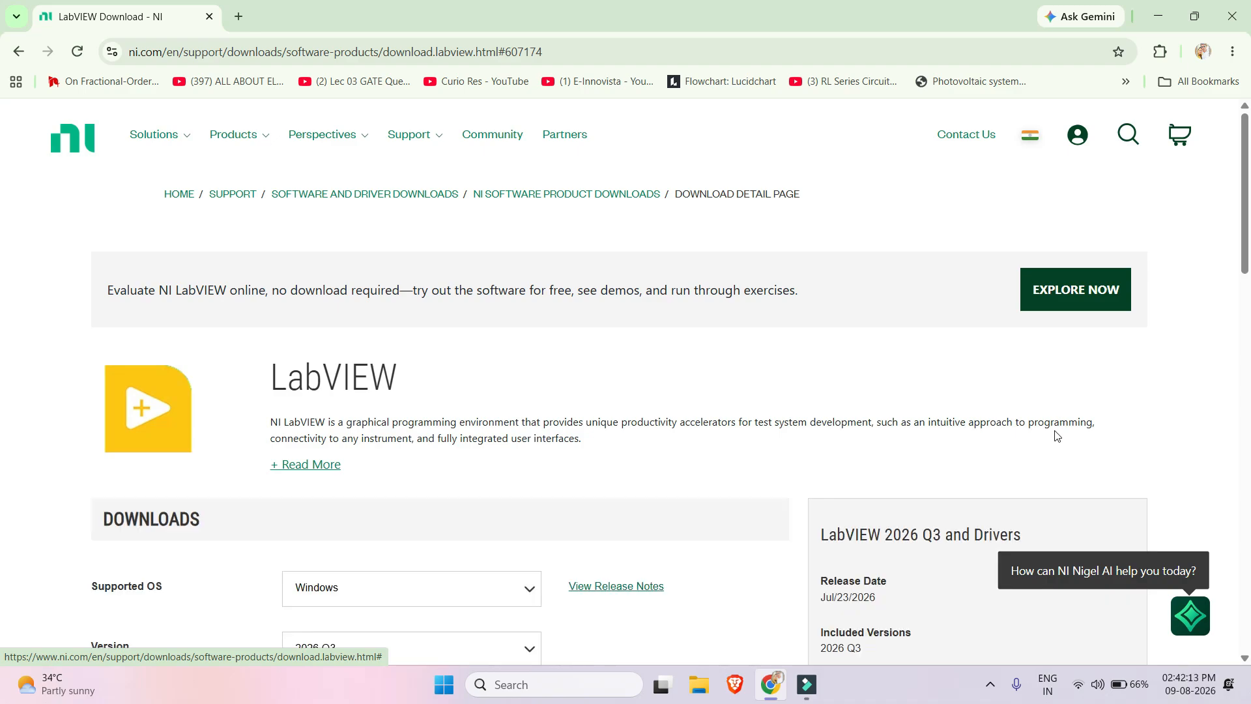
Download the LabVIEW 2026 Q3 and Drivers online installer and show the downloaded file in its folder
scroll(1056, 435, "down", 5)
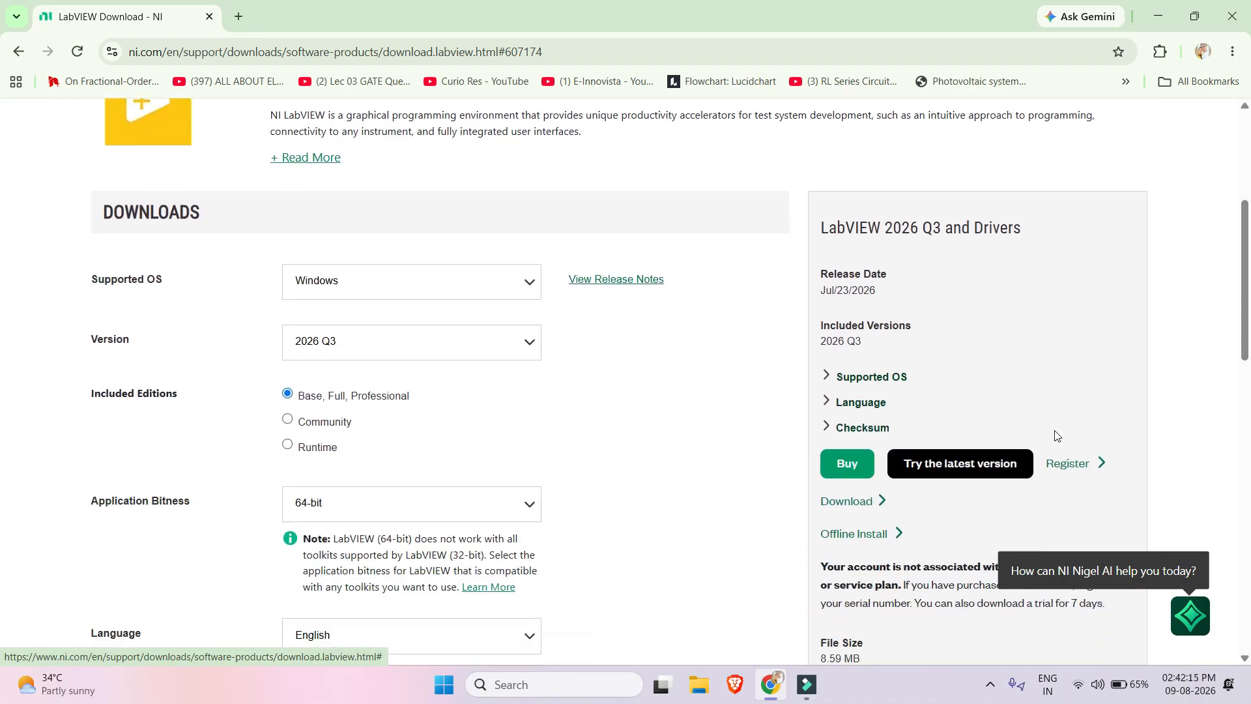
scroll(1057, 435, "down", 1)
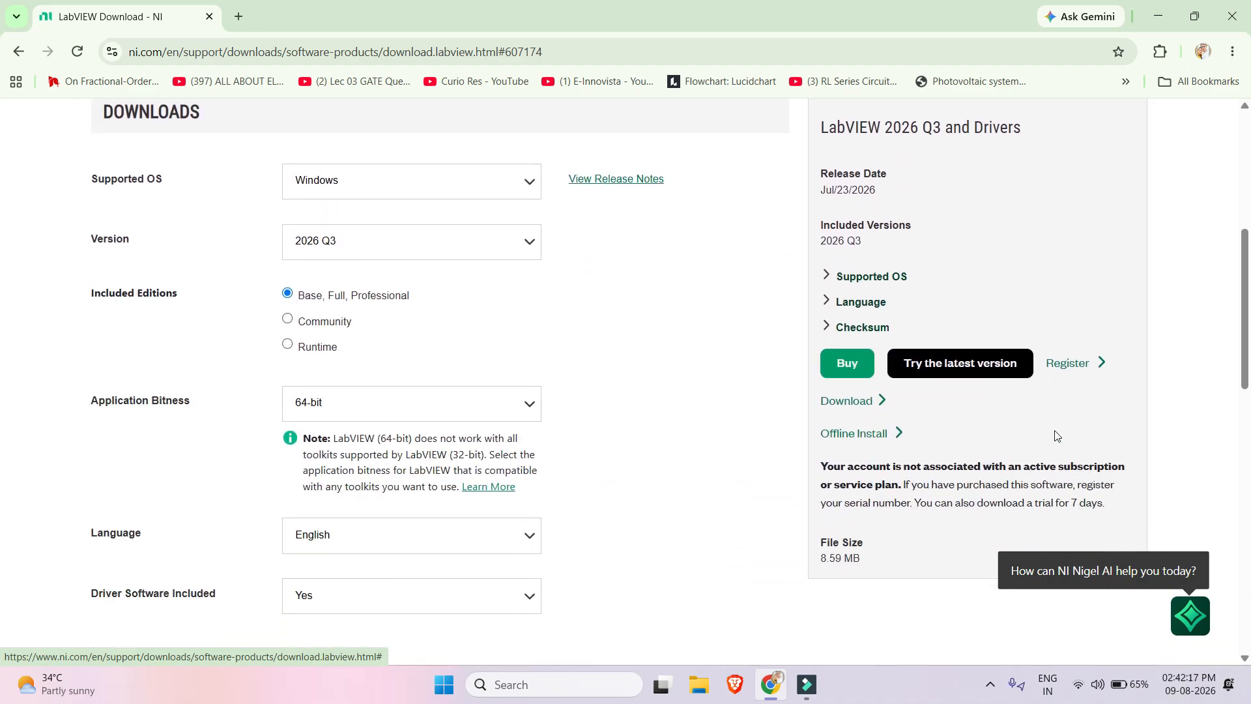
left_click(871, 408)
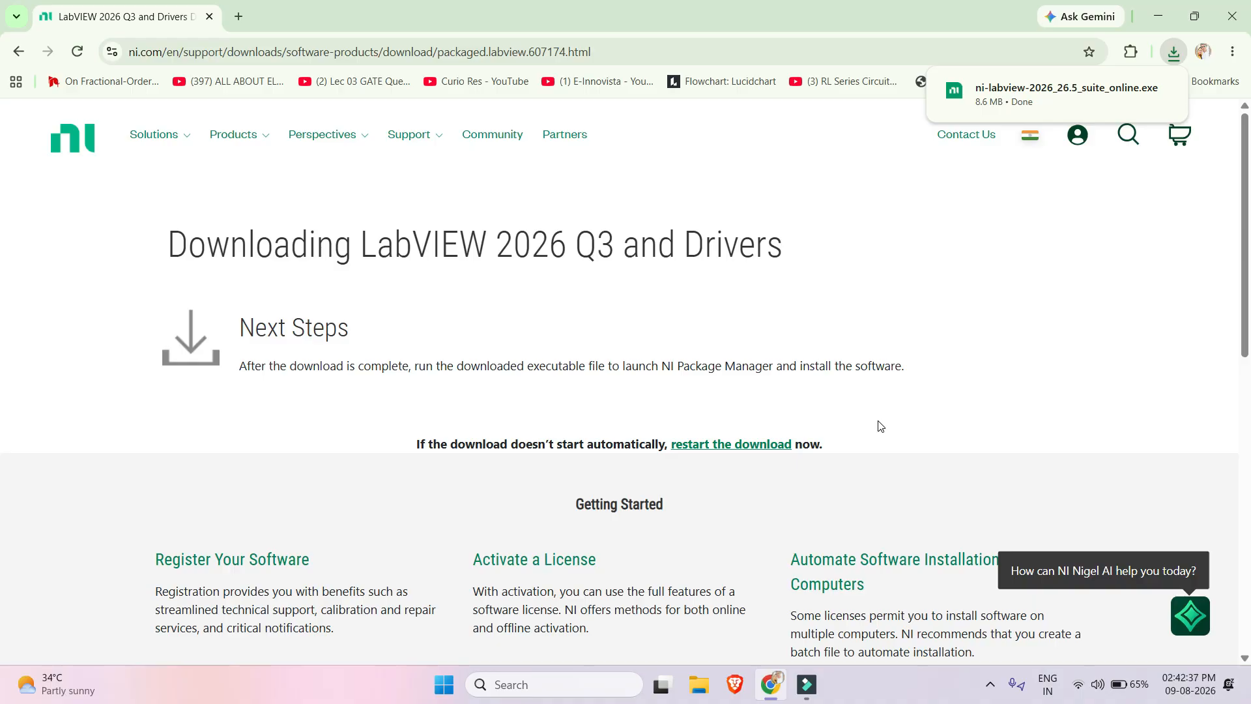
mouse_move(992, 114)
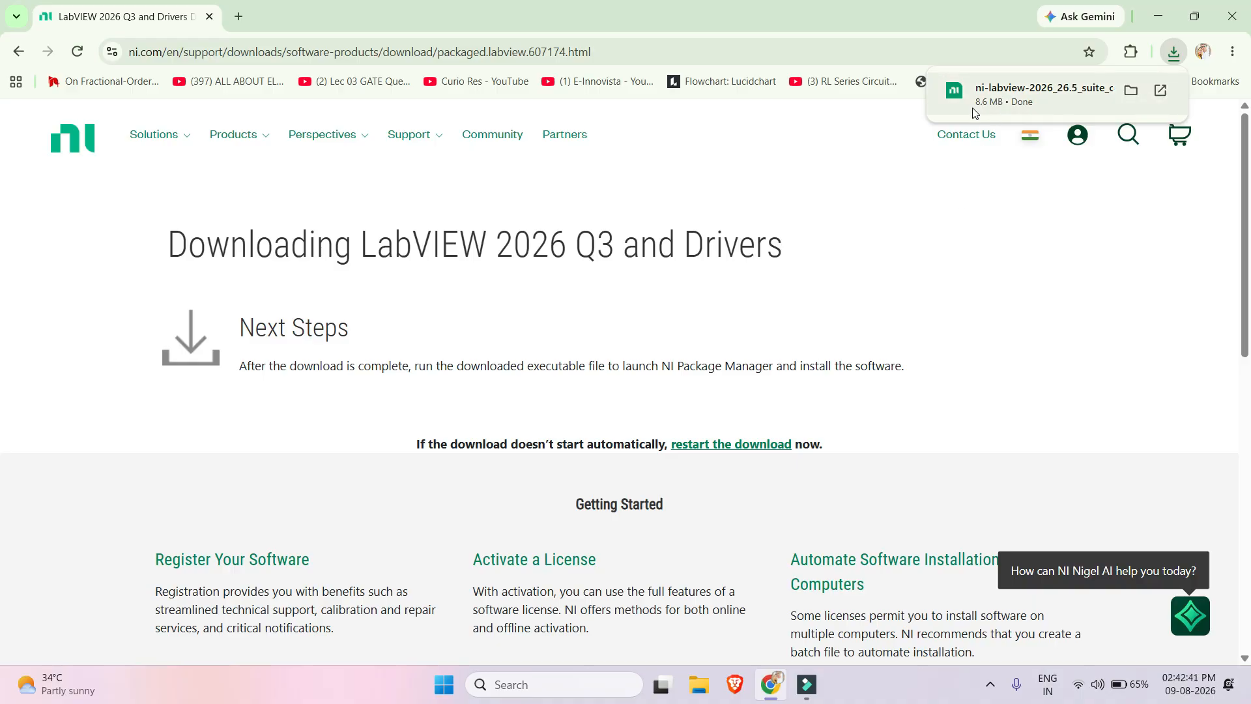
left_click(1131, 90)
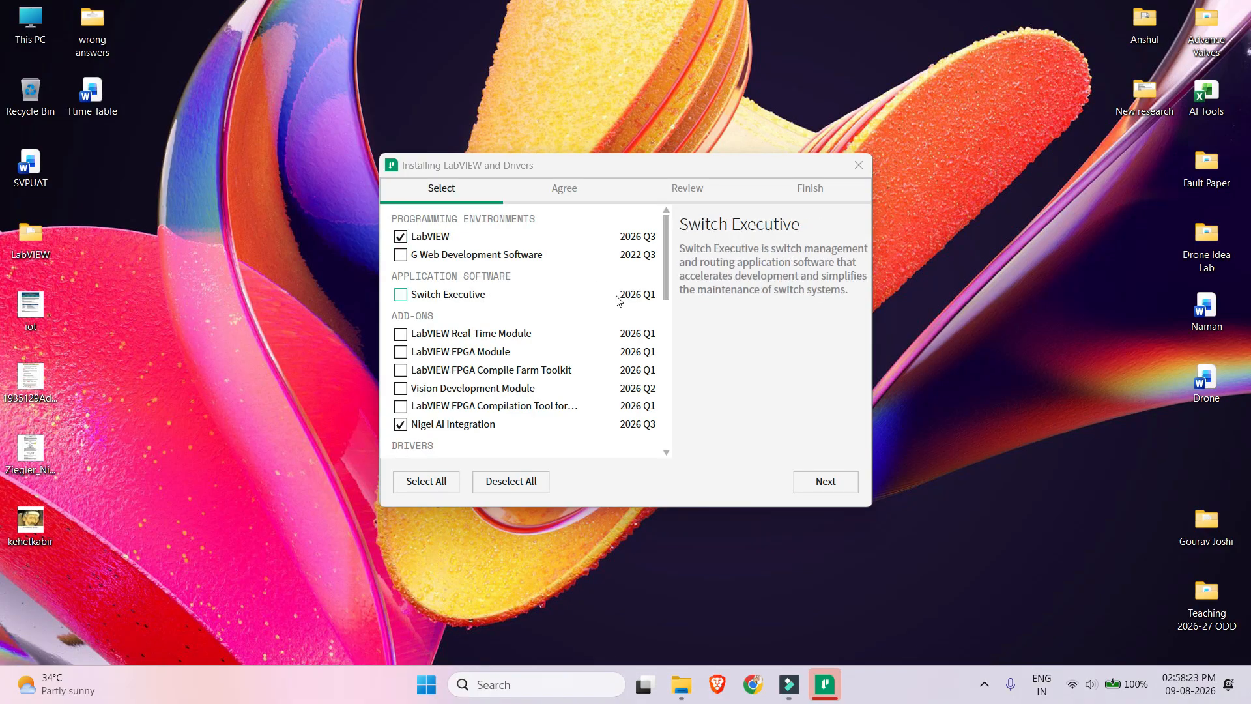
Exclude PXI Platform Services from the installer's drivers and add JKI VI Package Manager to the installation
left_click_drag(667, 279, 670, 303)
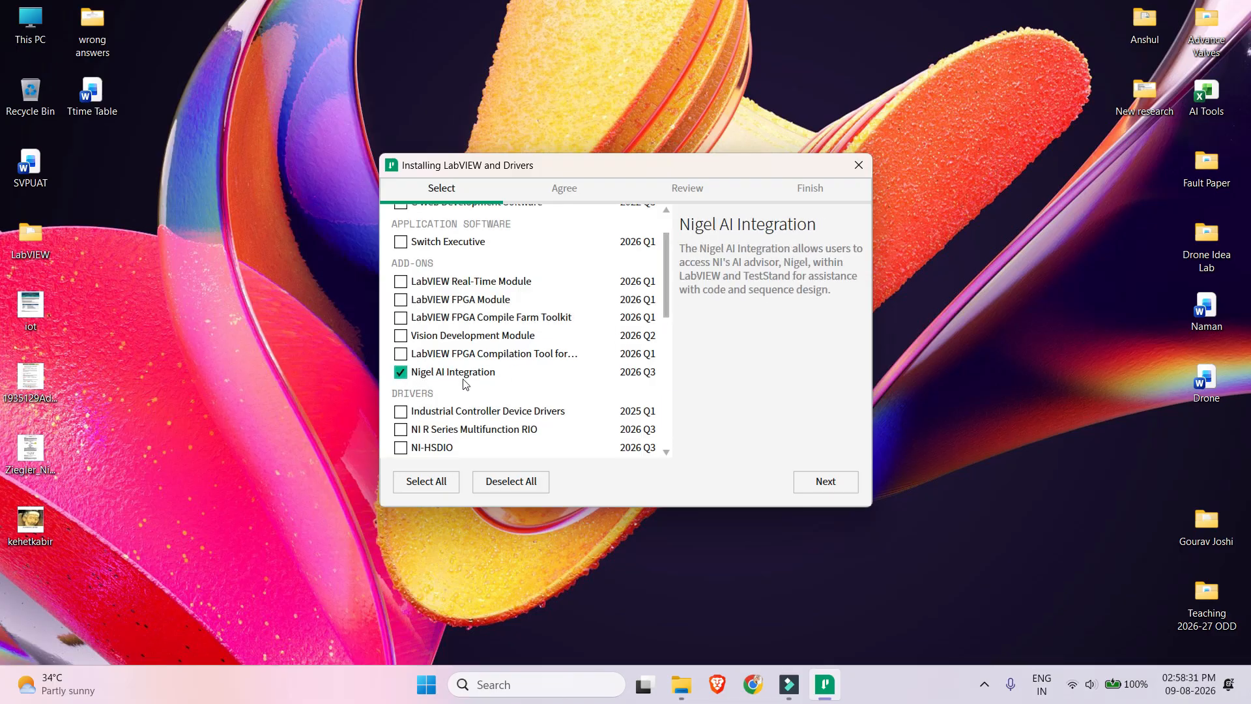
left_click_drag(668, 285, 668, 329)
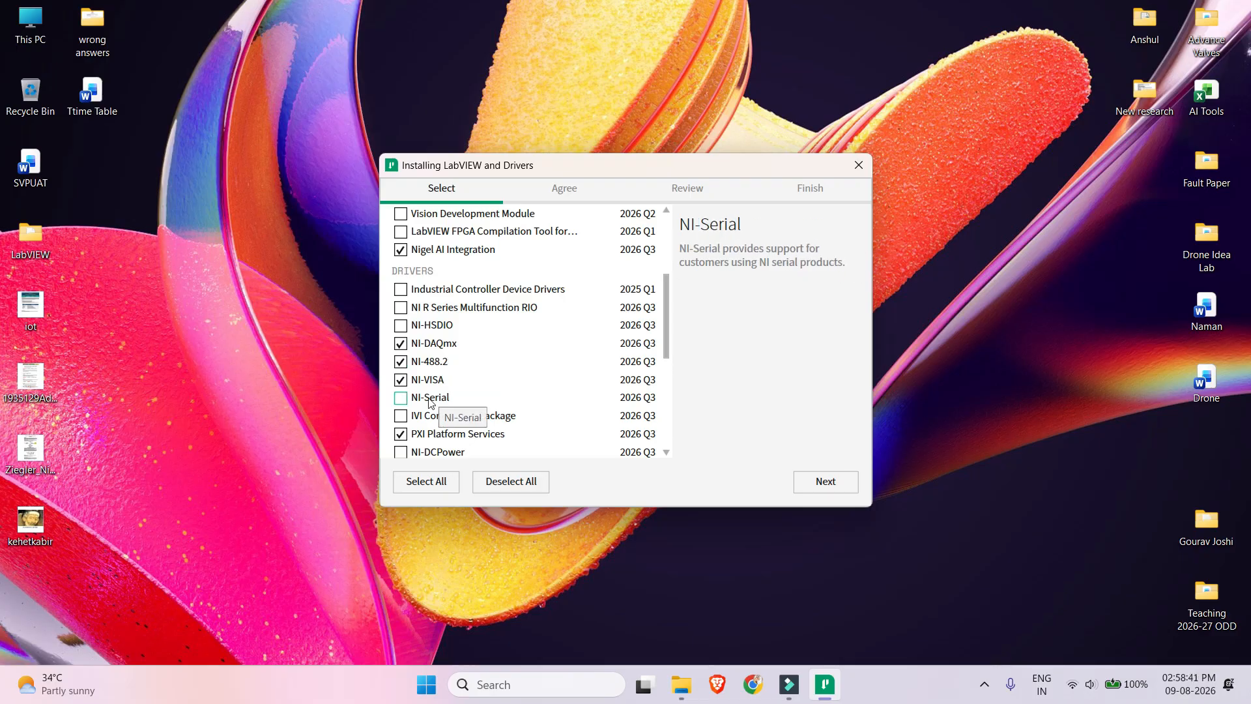
left_click_drag(666, 341, 667, 380)
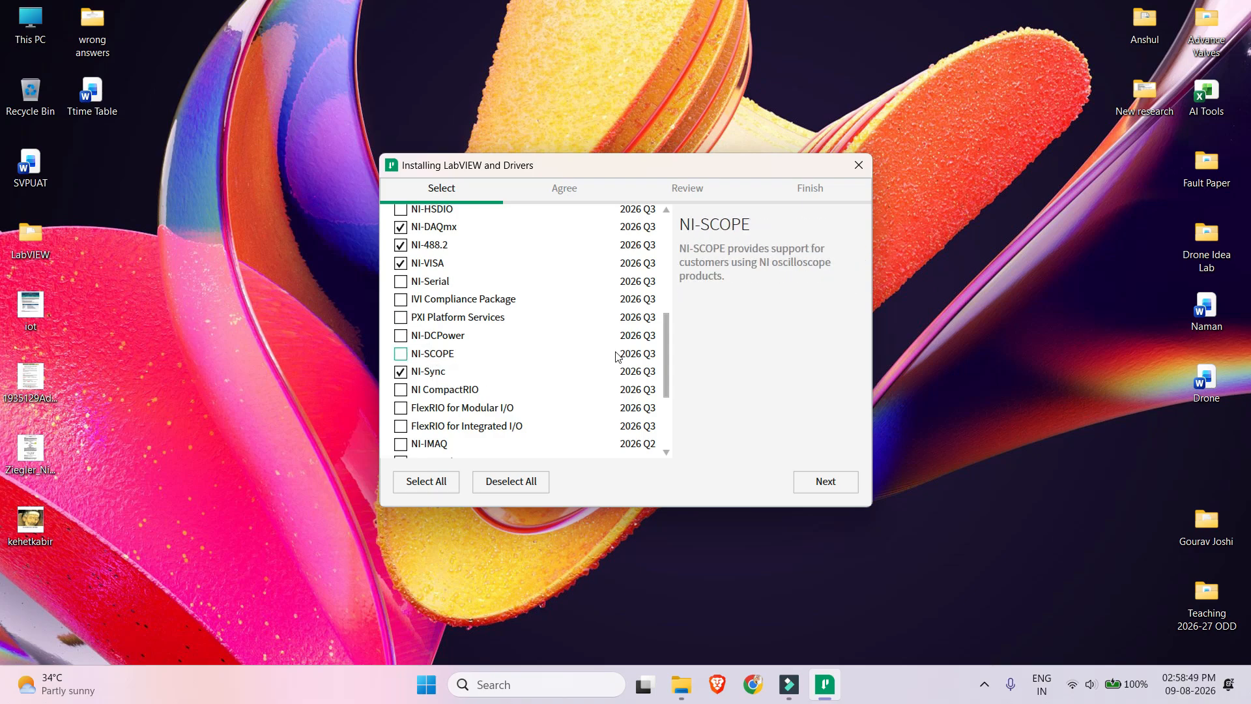
left_click_drag(667, 364, 671, 436)
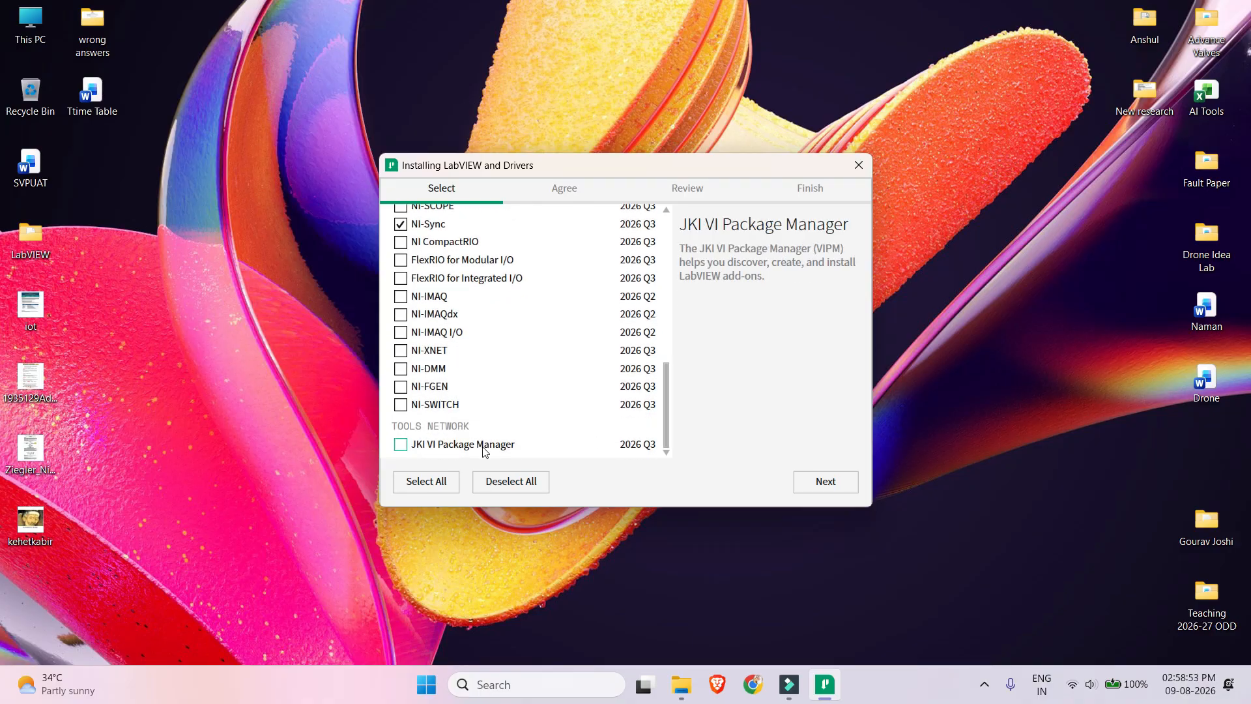
left_click(400, 445)
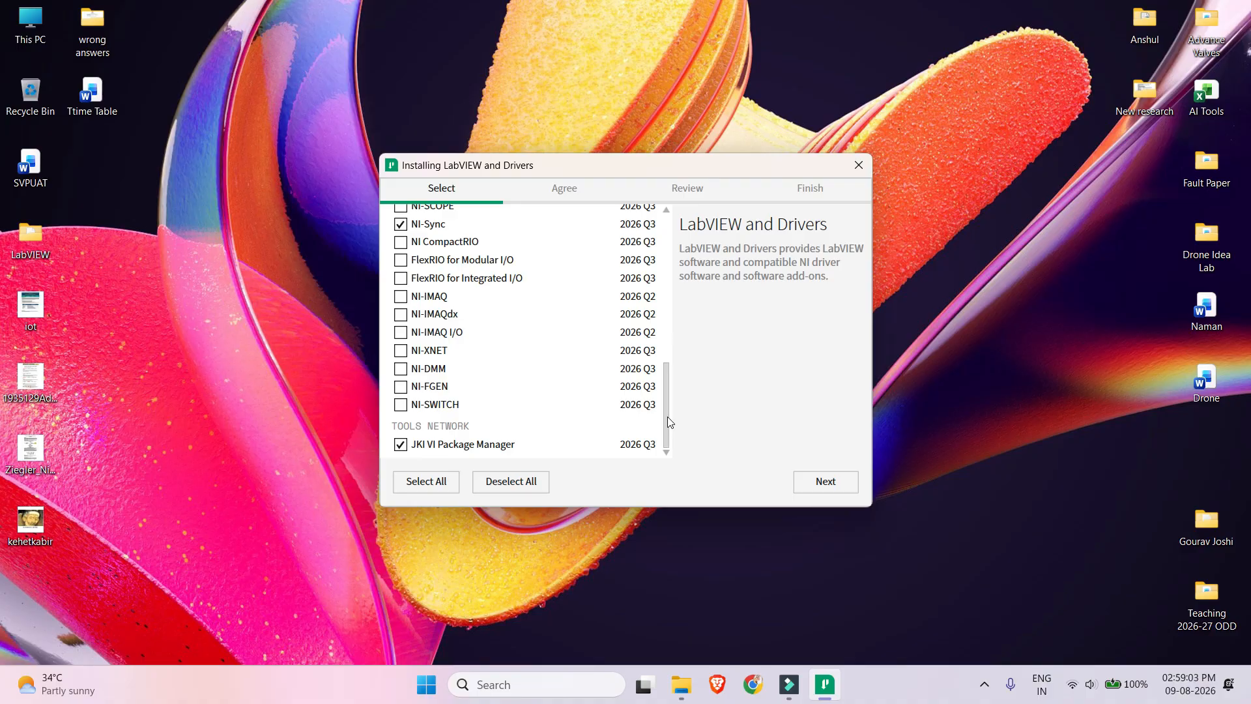
Add the Vision Development Module to the installation and proceed to the list of additional items
left_click_drag(669, 422, 667, 274)
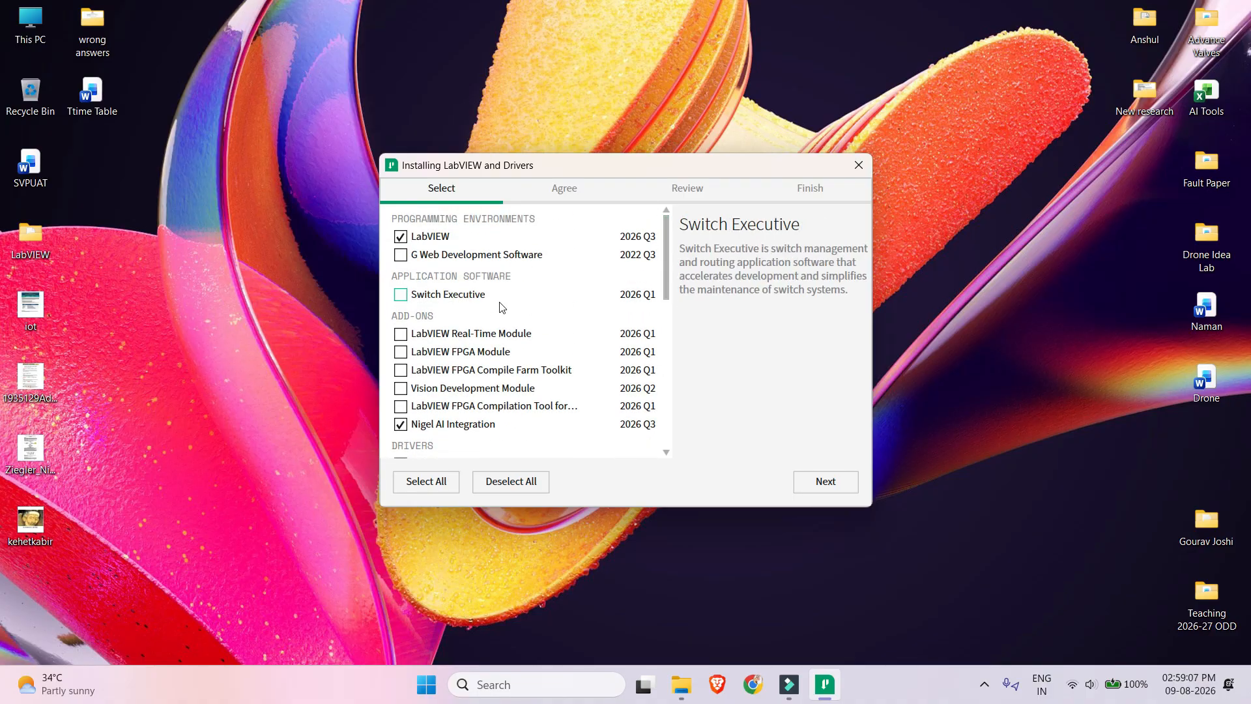
left_click(402, 389)
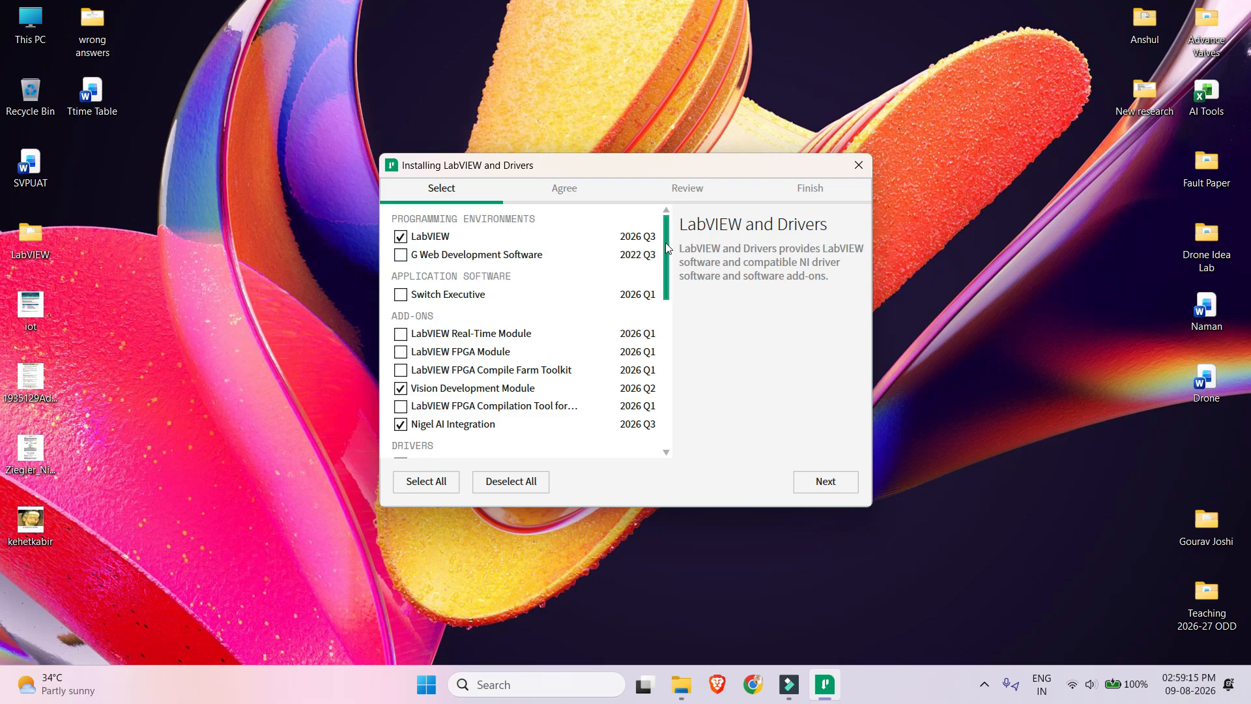
scroll(668, 283, "down", 3)
scroll(670, 290, "down", 1)
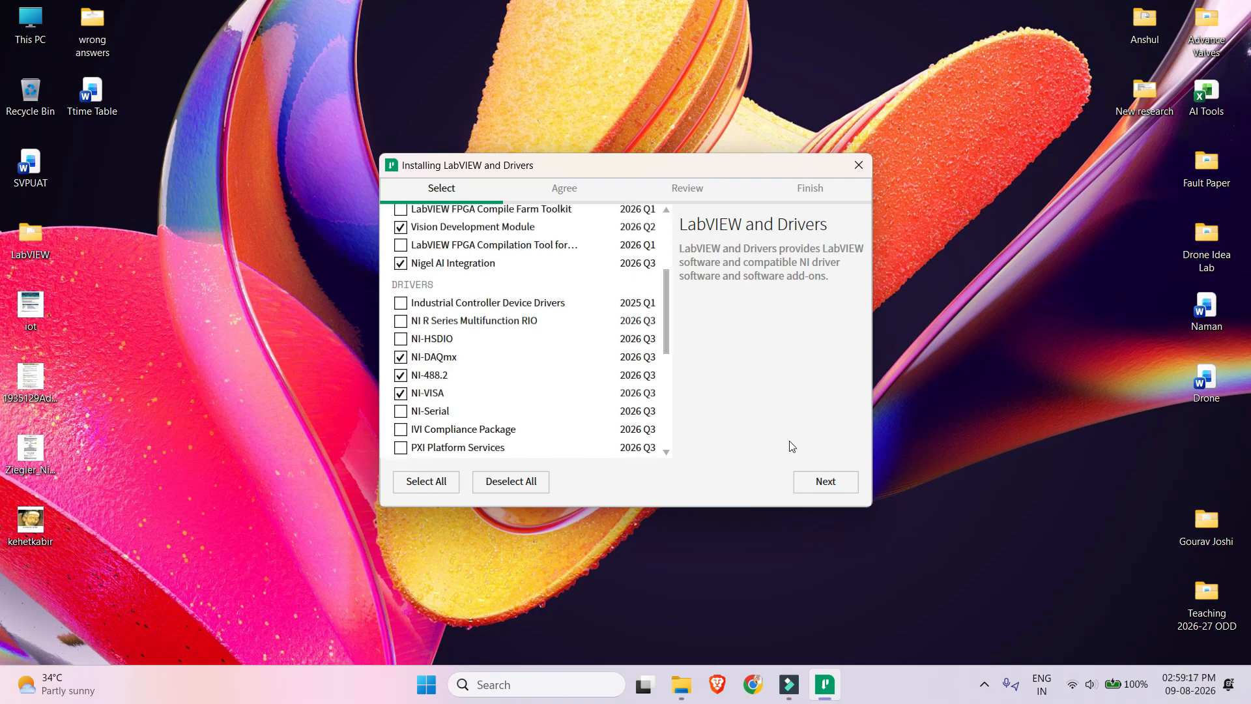
left_click(831, 482)
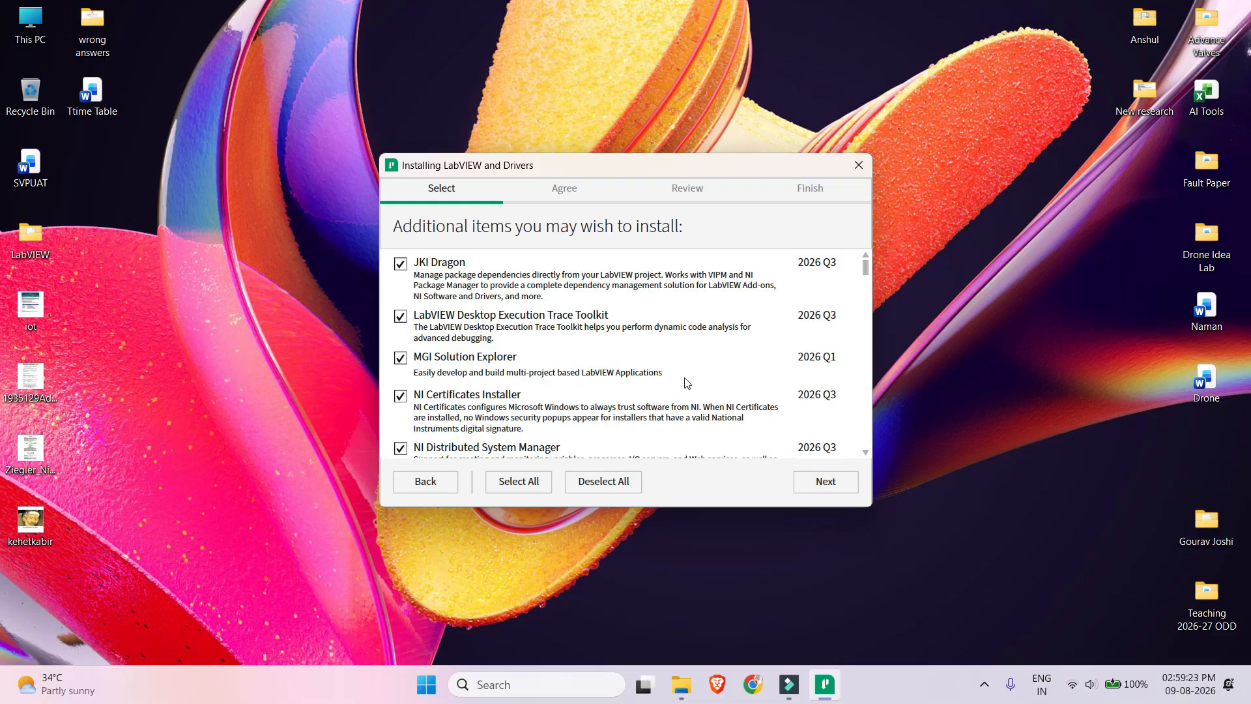
scroll(761, 373, "down", 5)
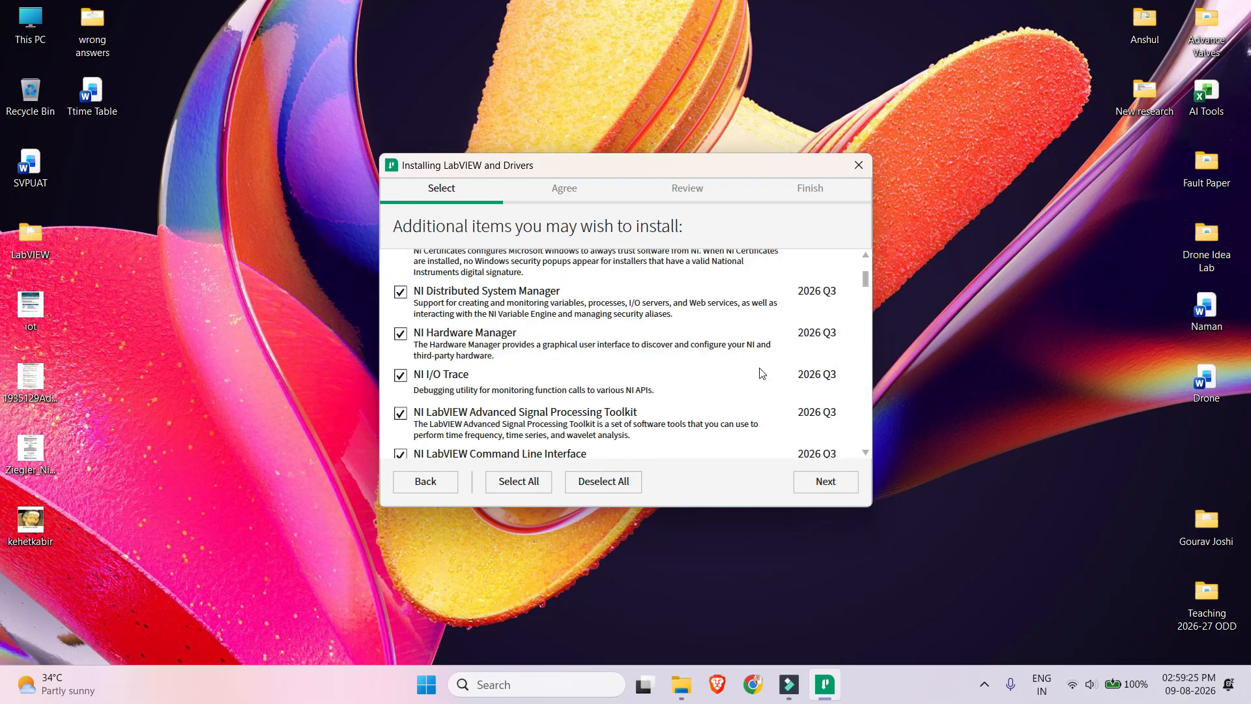
Review the full list of additional items and proceed to the license agreements with the default selection
scroll(761, 373, "down", 20)
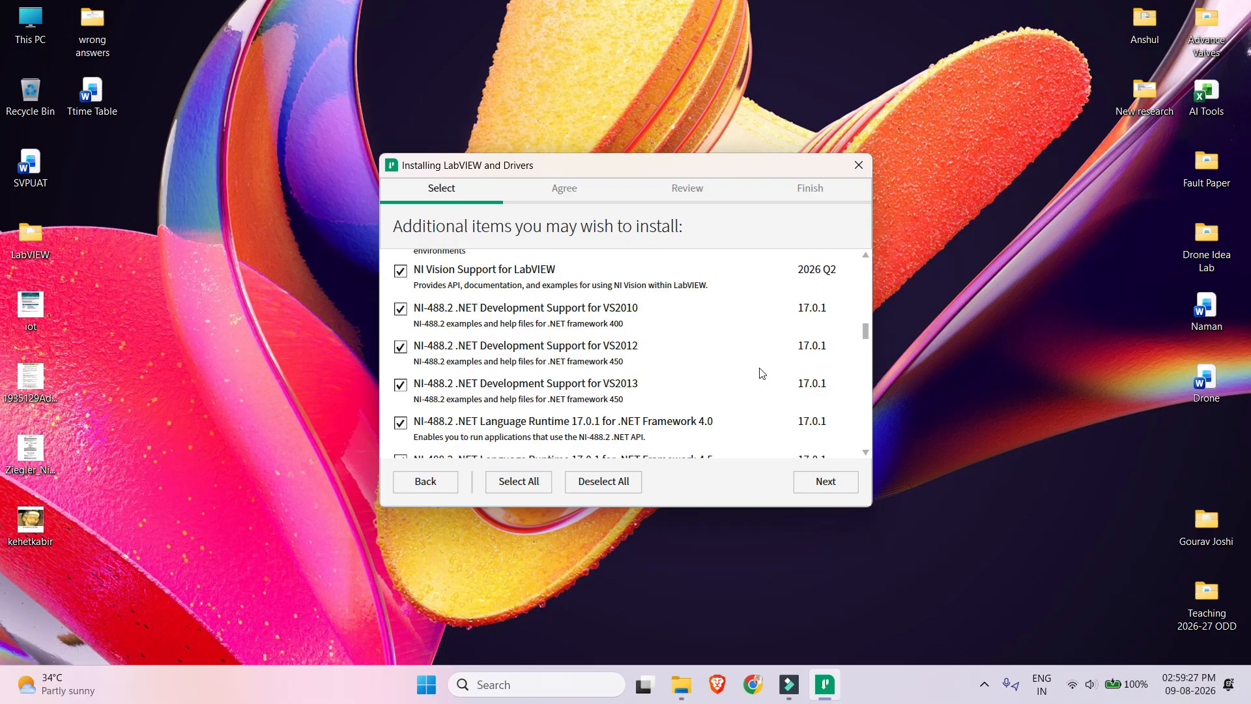
scroll(761, 373, "down", 15)
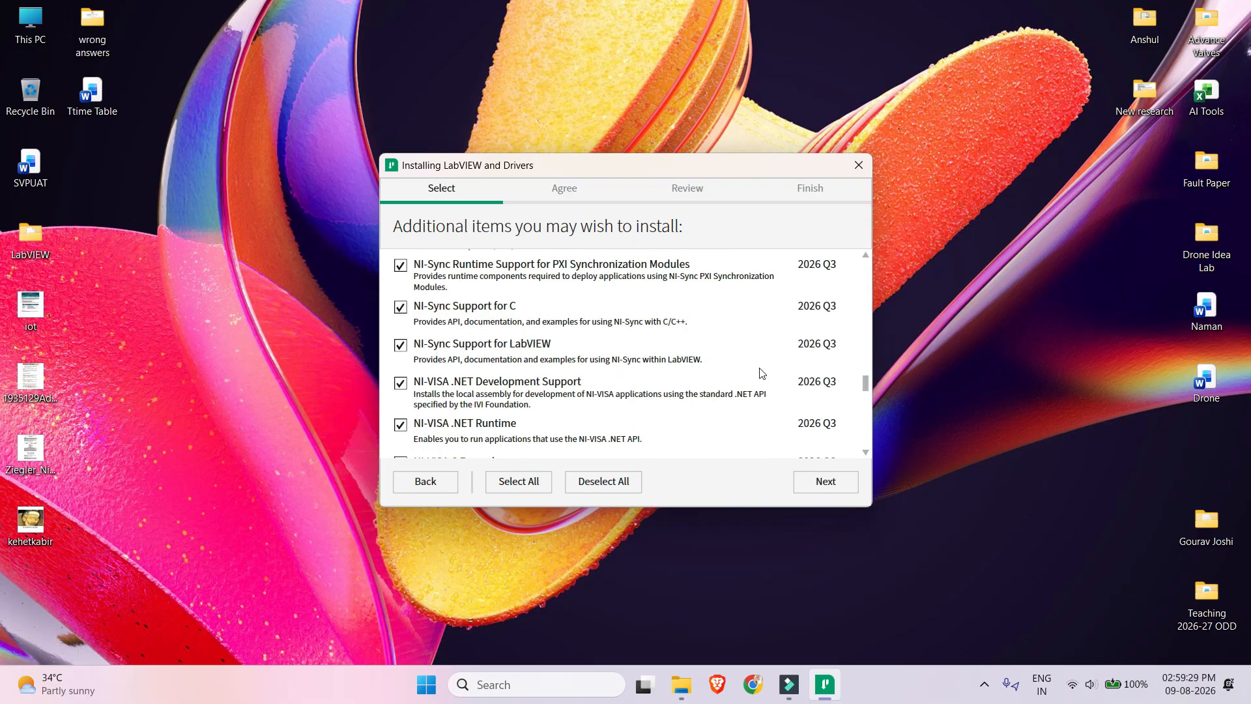
scroll(761, 373, "down", 15)
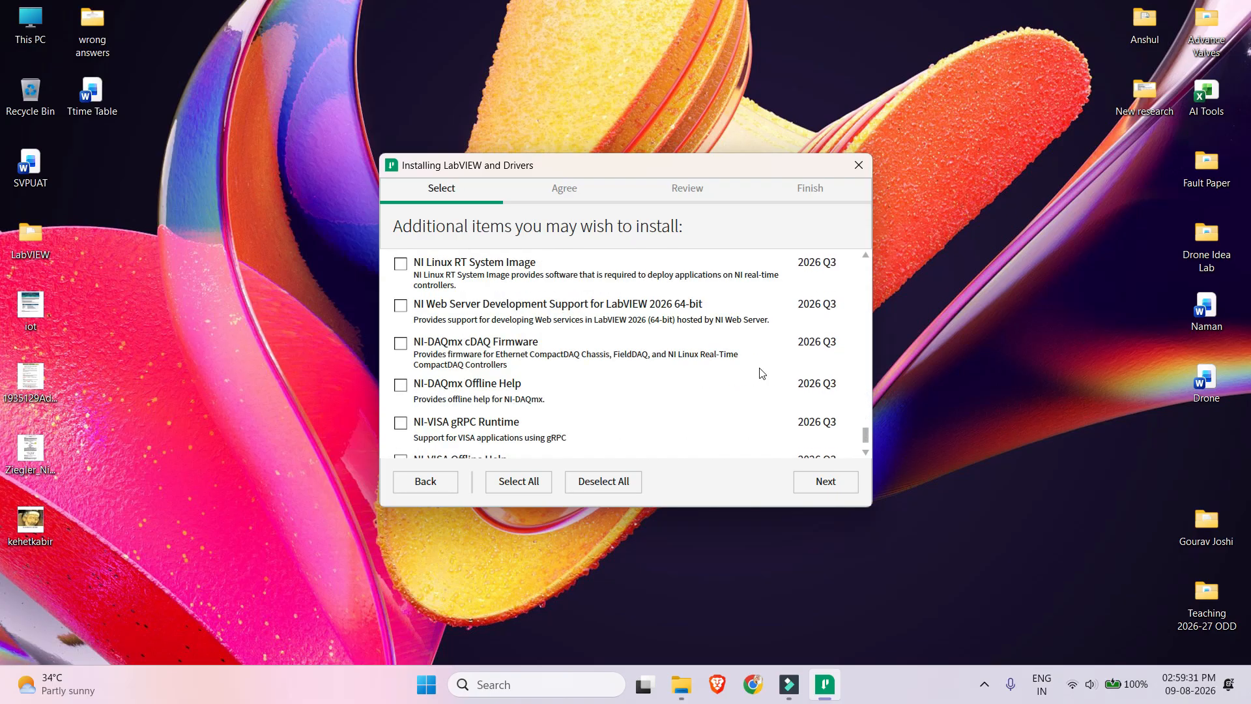
scroll(760, 373, "down", 2)
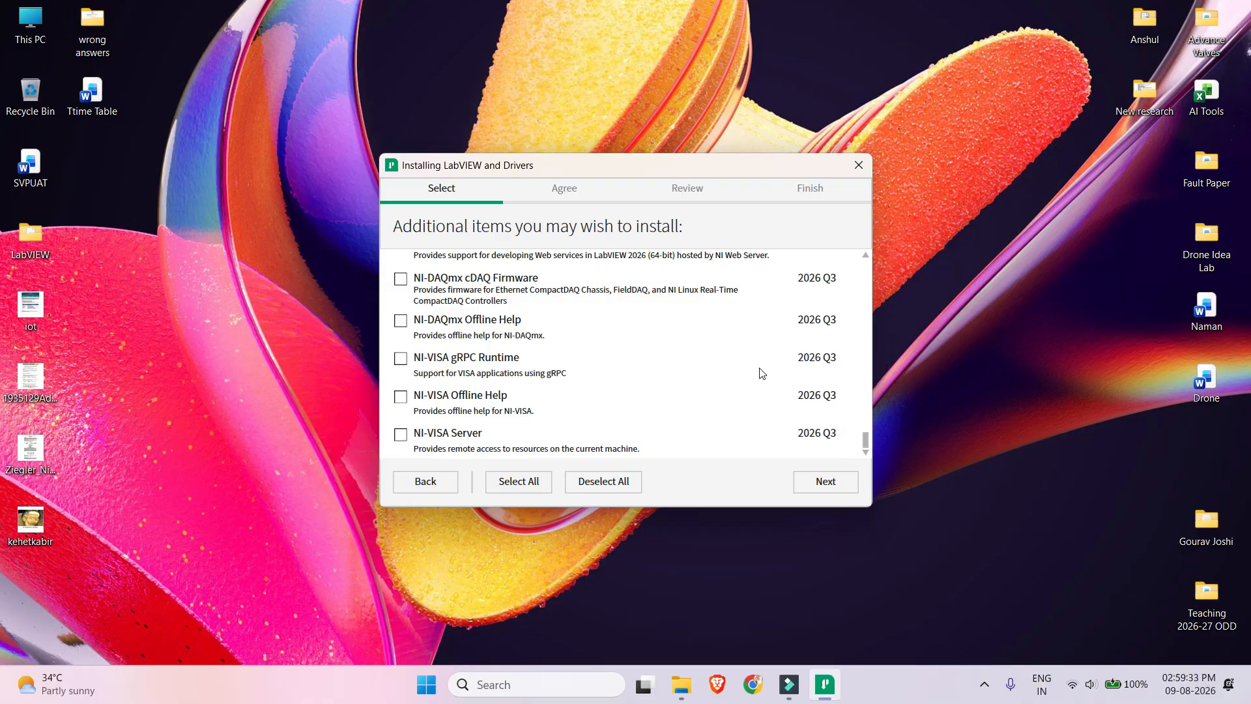
left_click(824, 482)
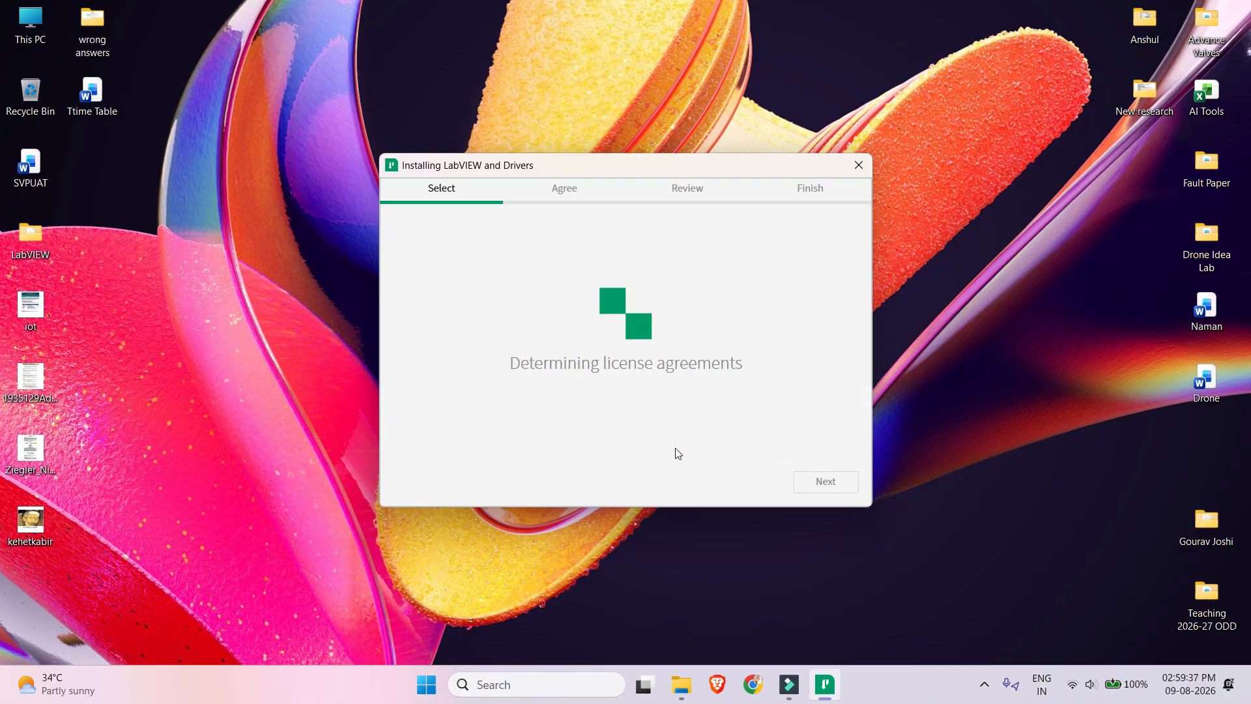
Accept the 4 license agreements and continue past the information about the products to be installed
left_click(694, 449)
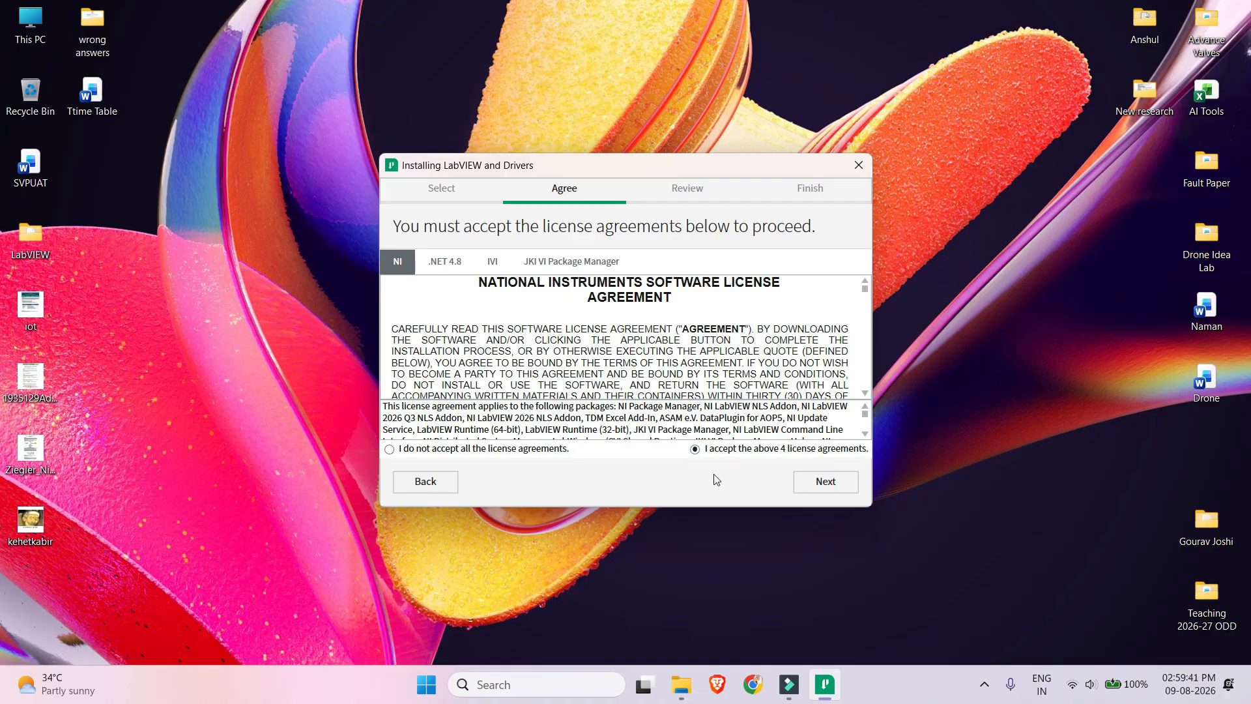
key("Return")
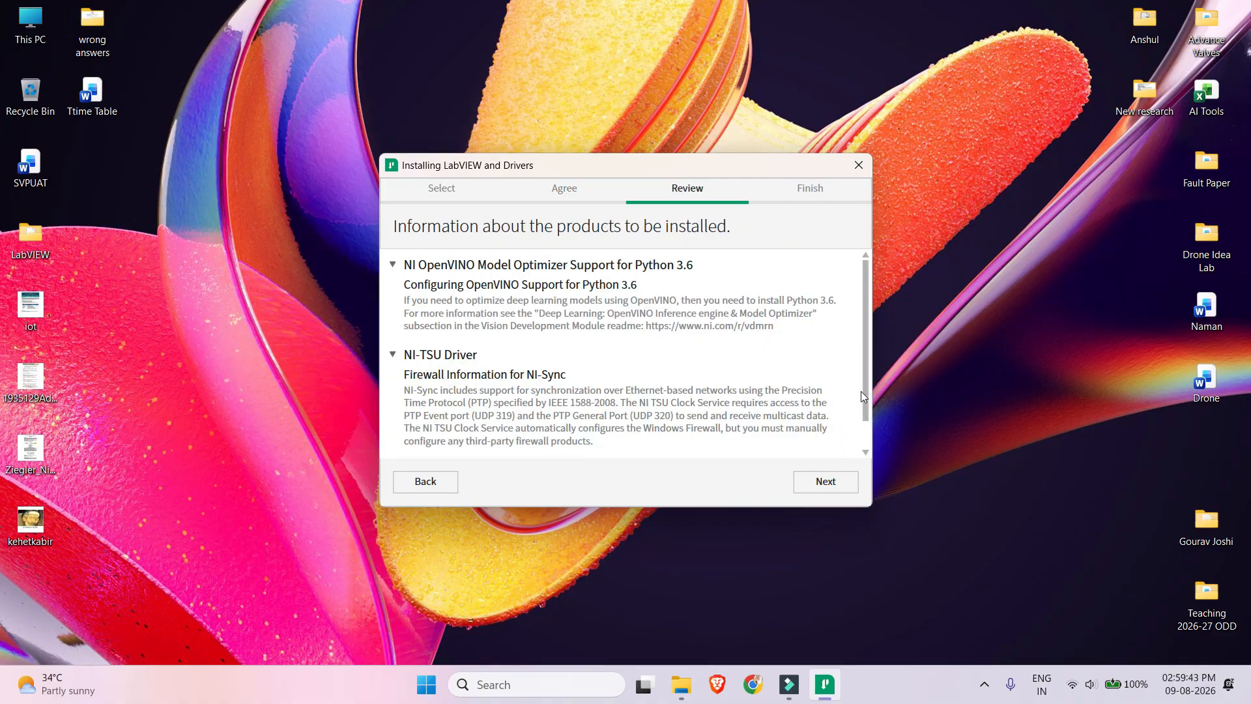
scroll(864, 440, "down", 1)
left_click(823, 482)
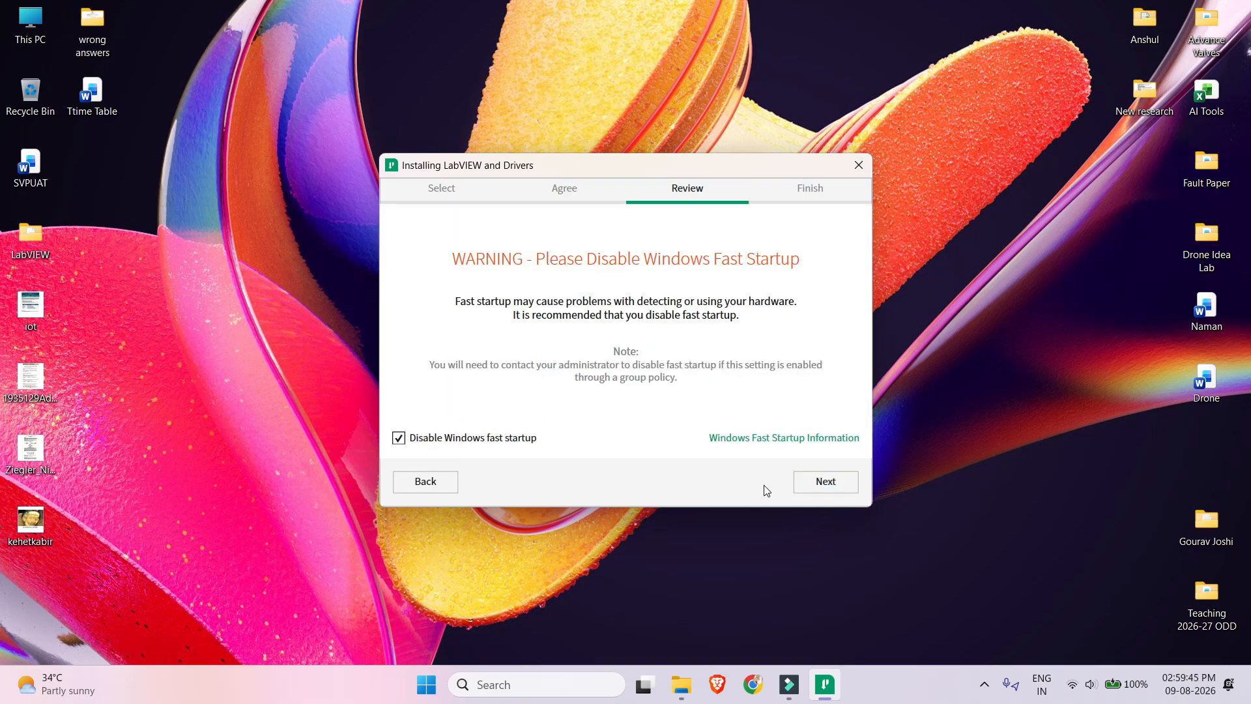
Choose the setting for disabling Windows fast startup and proceed to the installation summary
left_click(400, 440)
left_click(491, 447)
left_click(796, 480)
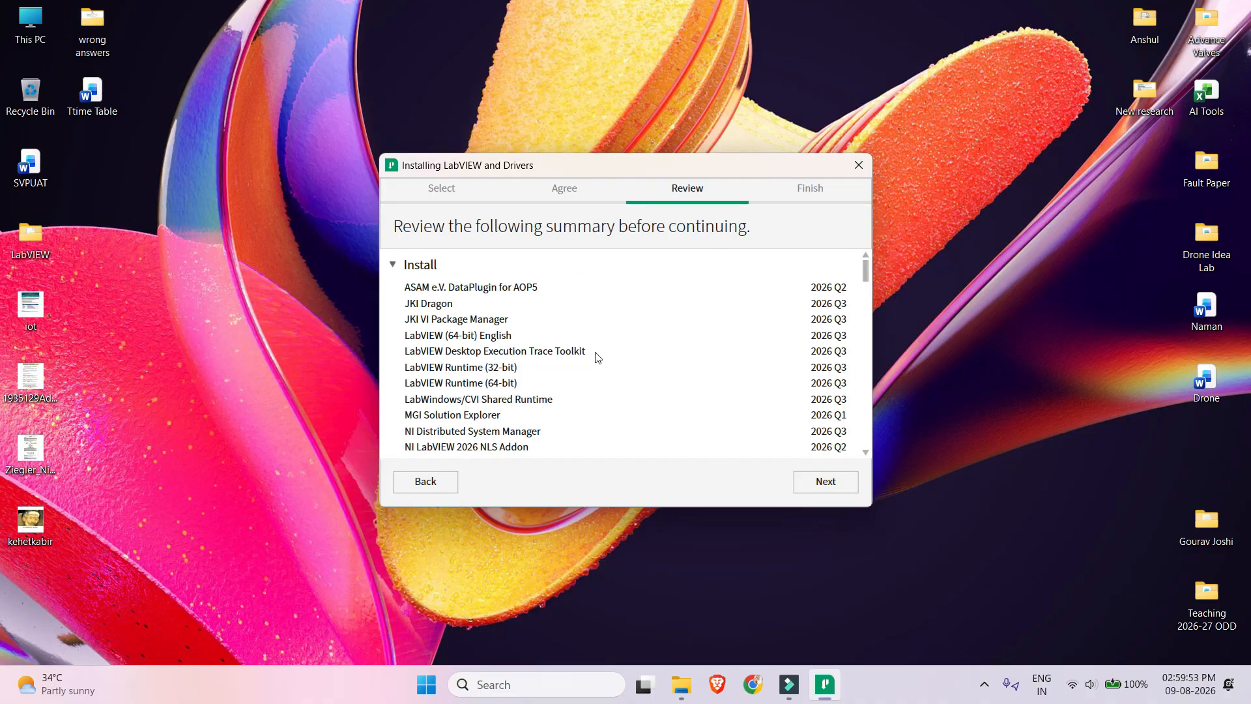
Review the summary of packages to be installed and start the installation
scroll(657, 389, "down", 3)
scroll(656, 390, "down", 15)
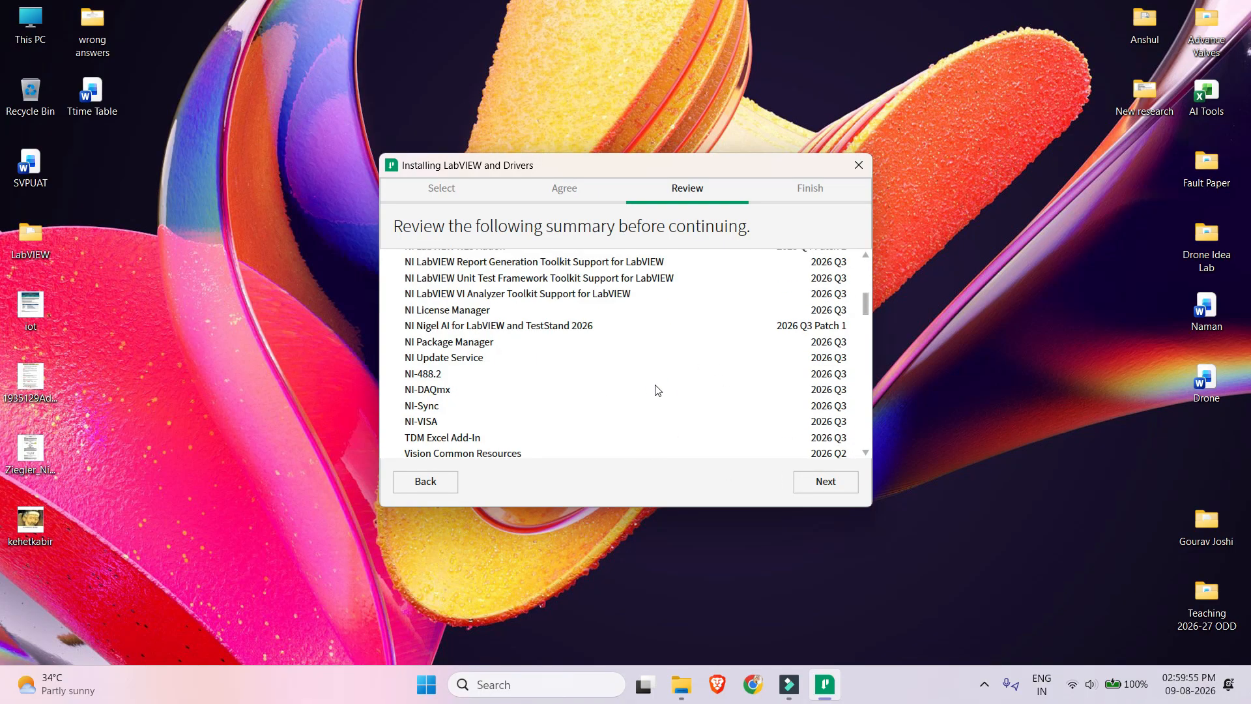
scroll(657, 390, "down", 12)
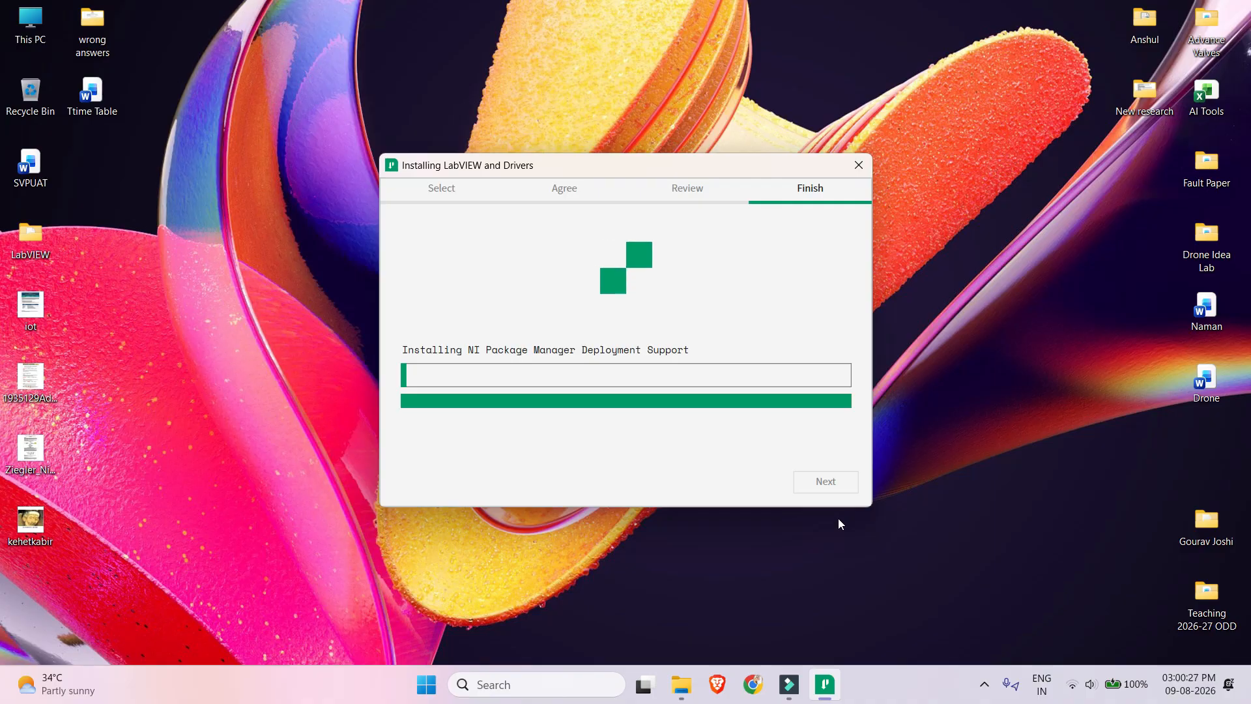
left_click(984, 686)
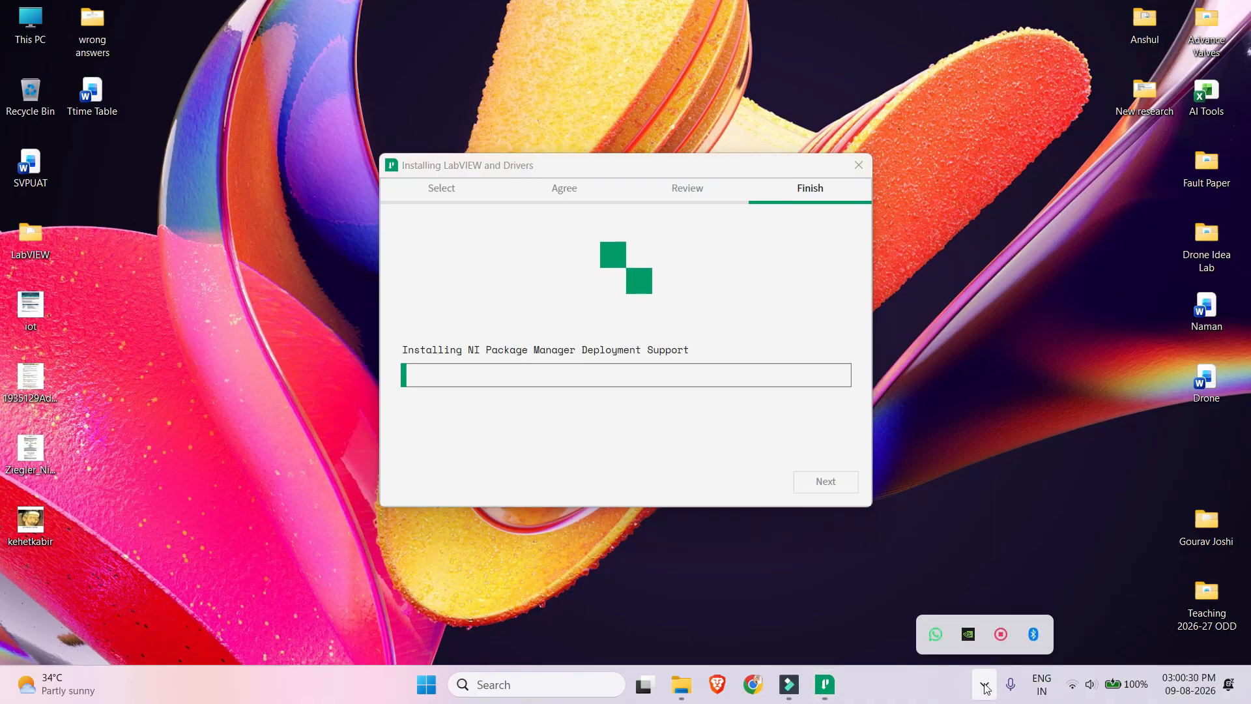
left_click(1001, 636)
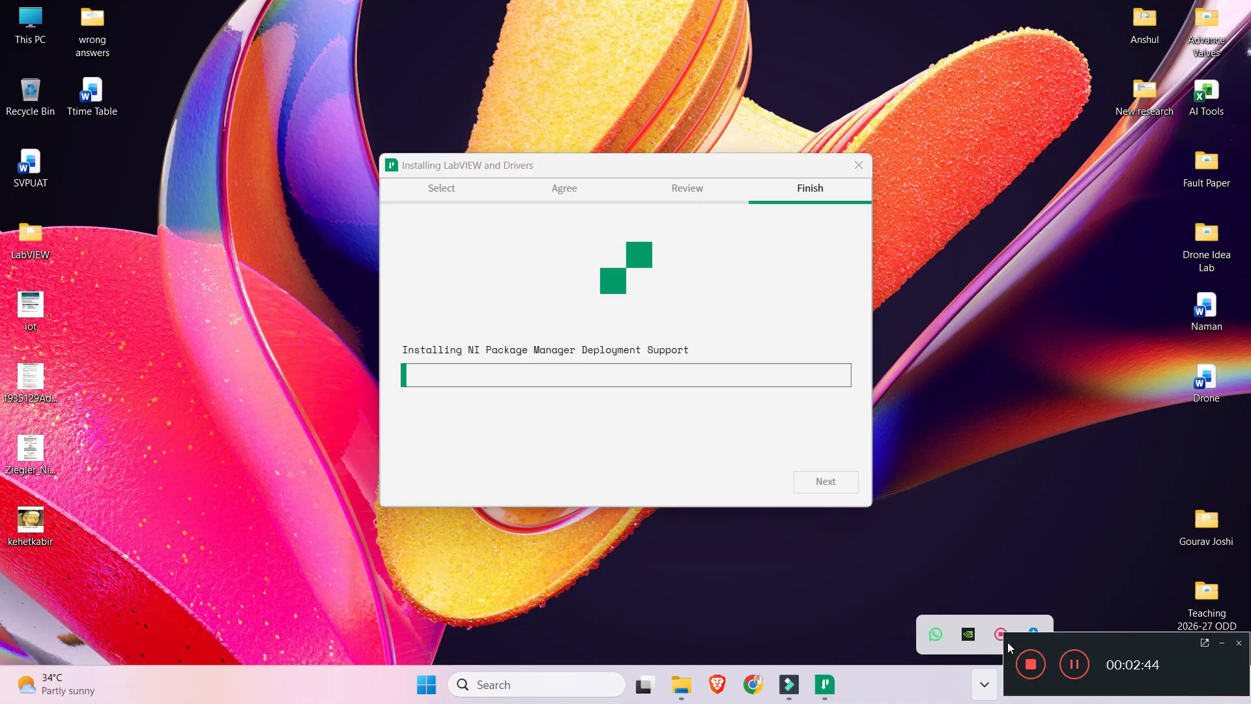
left_click(1063, 662)
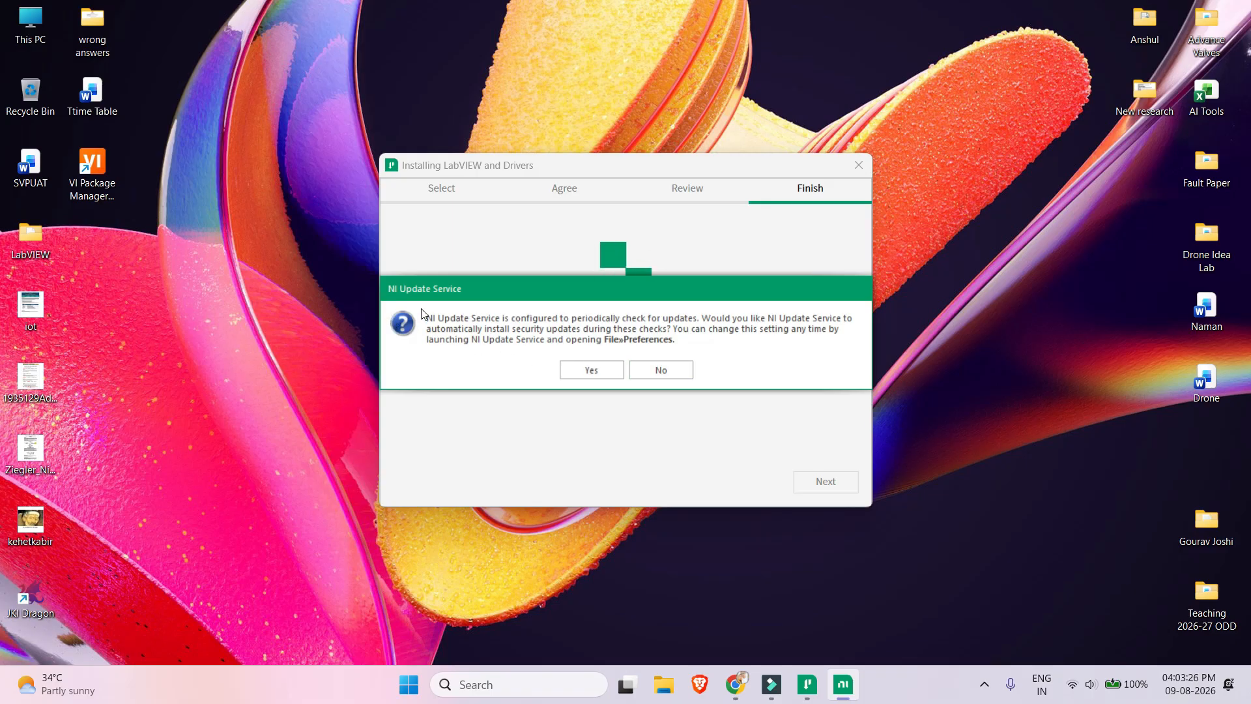
Allow NI Update Service to install security updates automatically and try to extend the trial of the selected licenses
left_click(592, 366)
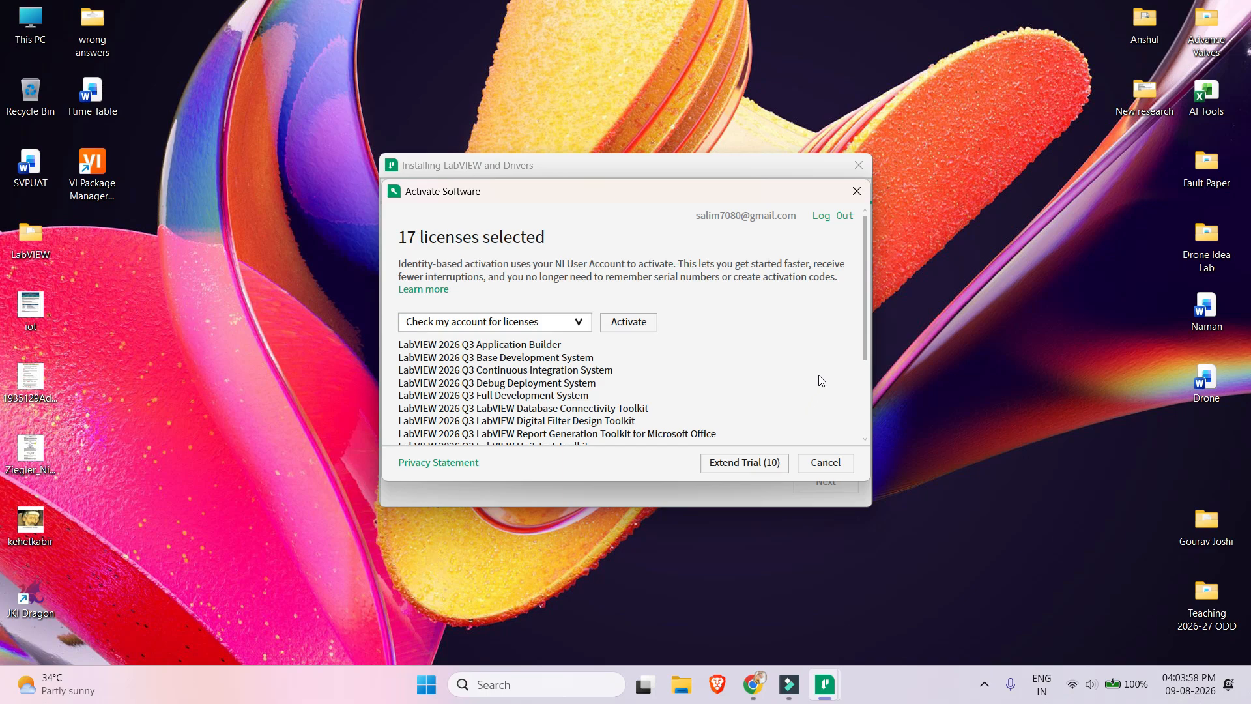
left_click_drag(865, 322, 877, 298)
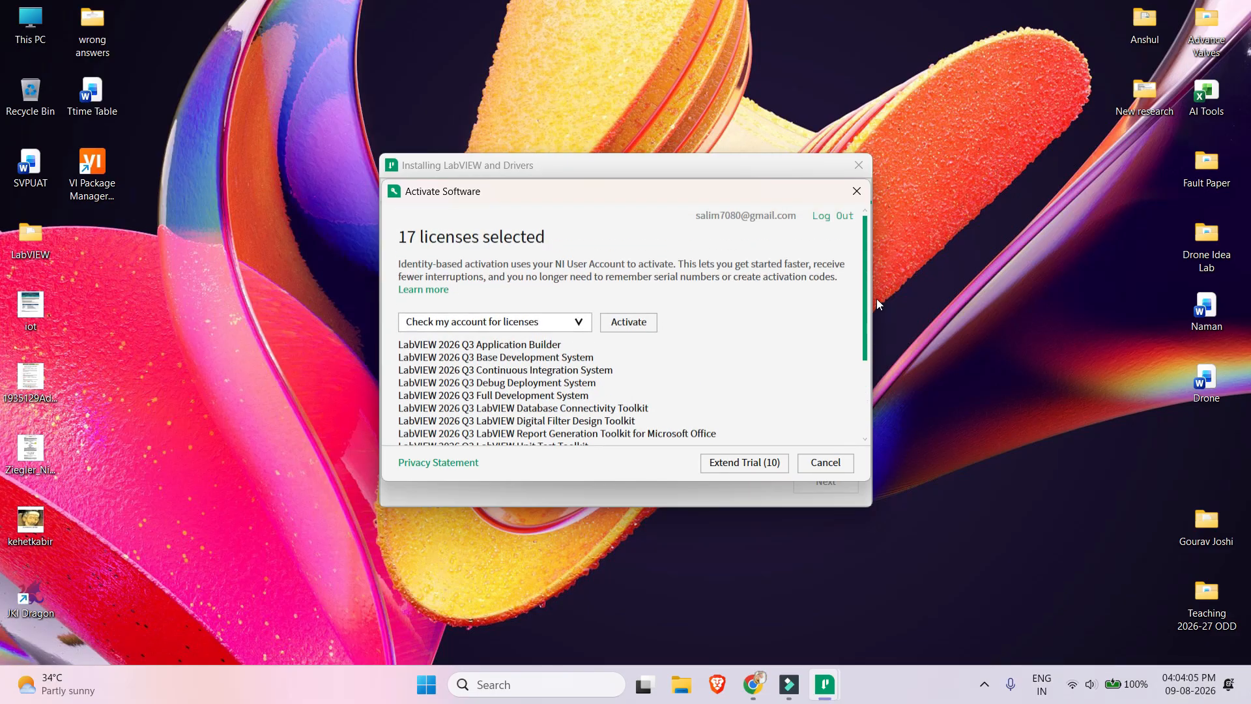
left_click(728, 463)
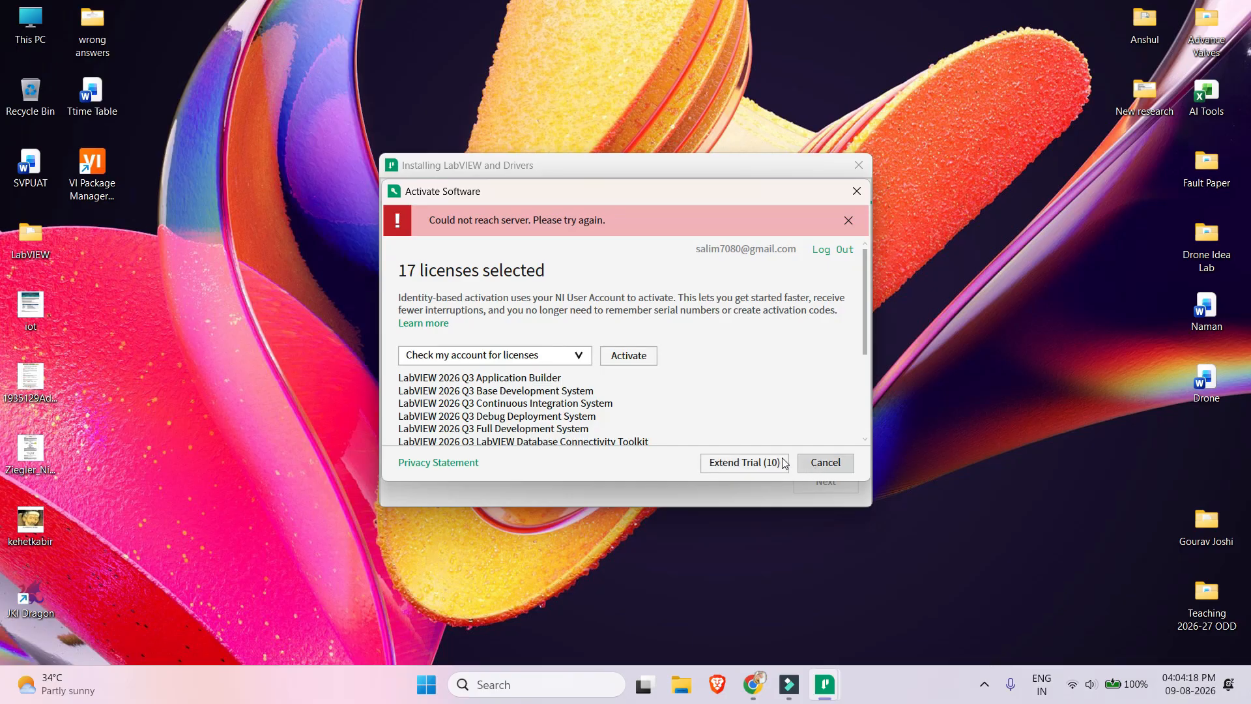
Cancel the software activation after checking the activation methods and close the installer without rebooting
left_click(586, 365)
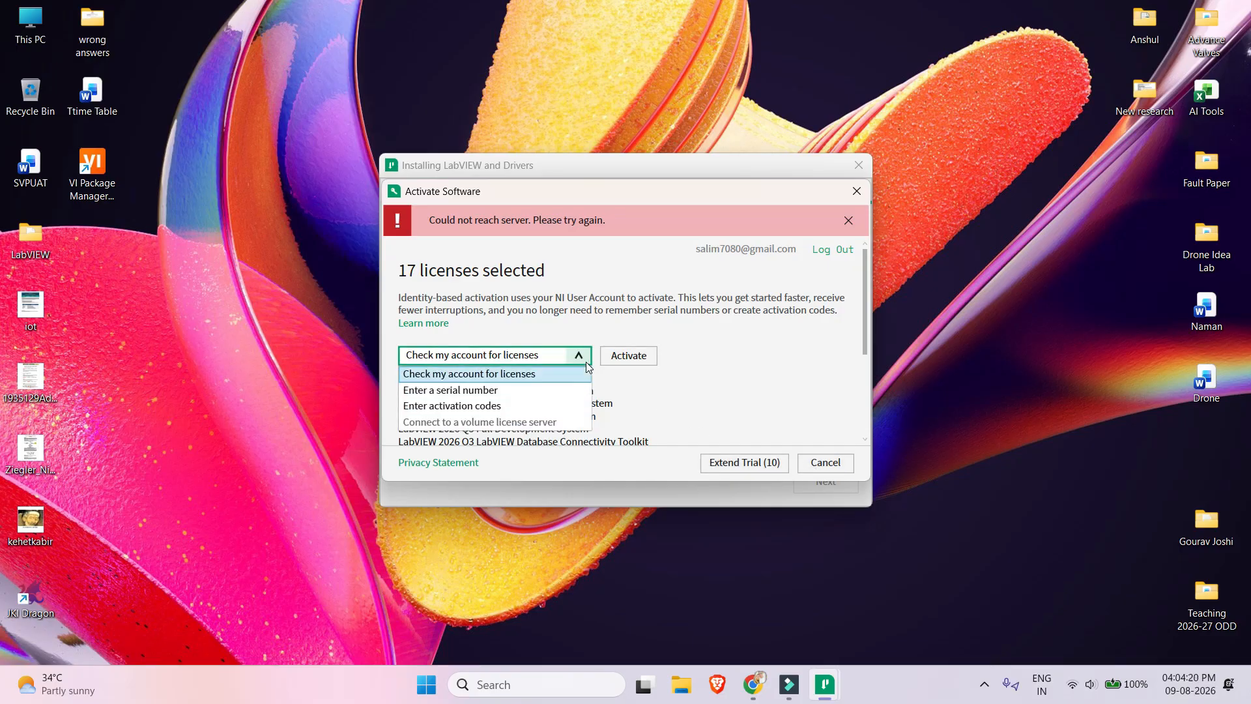
left_click(585, 362)
left_click(807, 464)
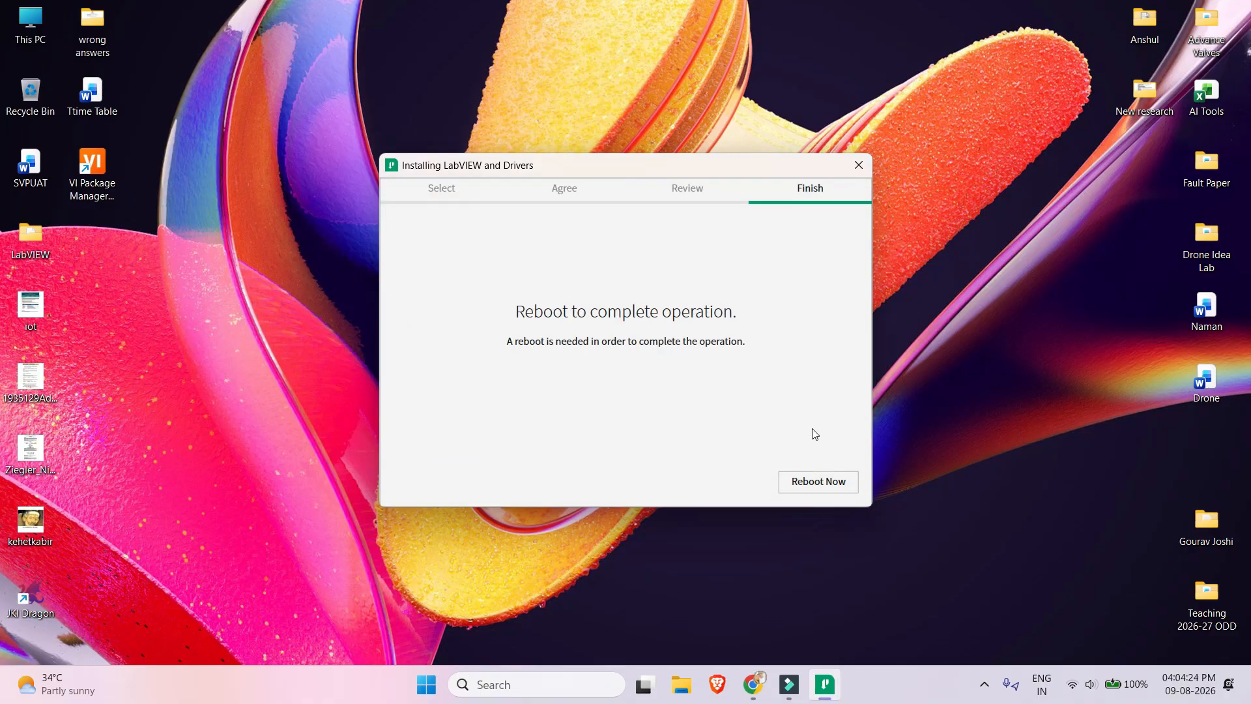
left_click(860, 167)
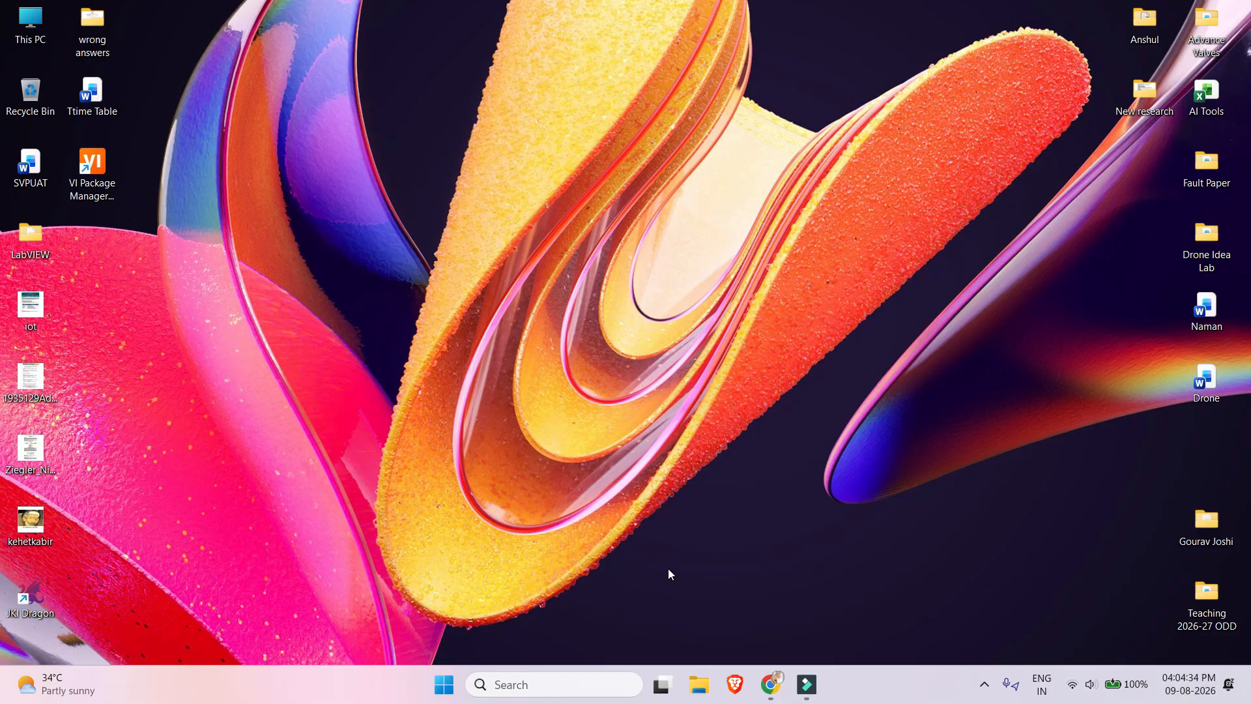
Search Windows for "labvi" and launch NI LabVIEW 2026 Q3 (64-bit)
left_click(446, 692)
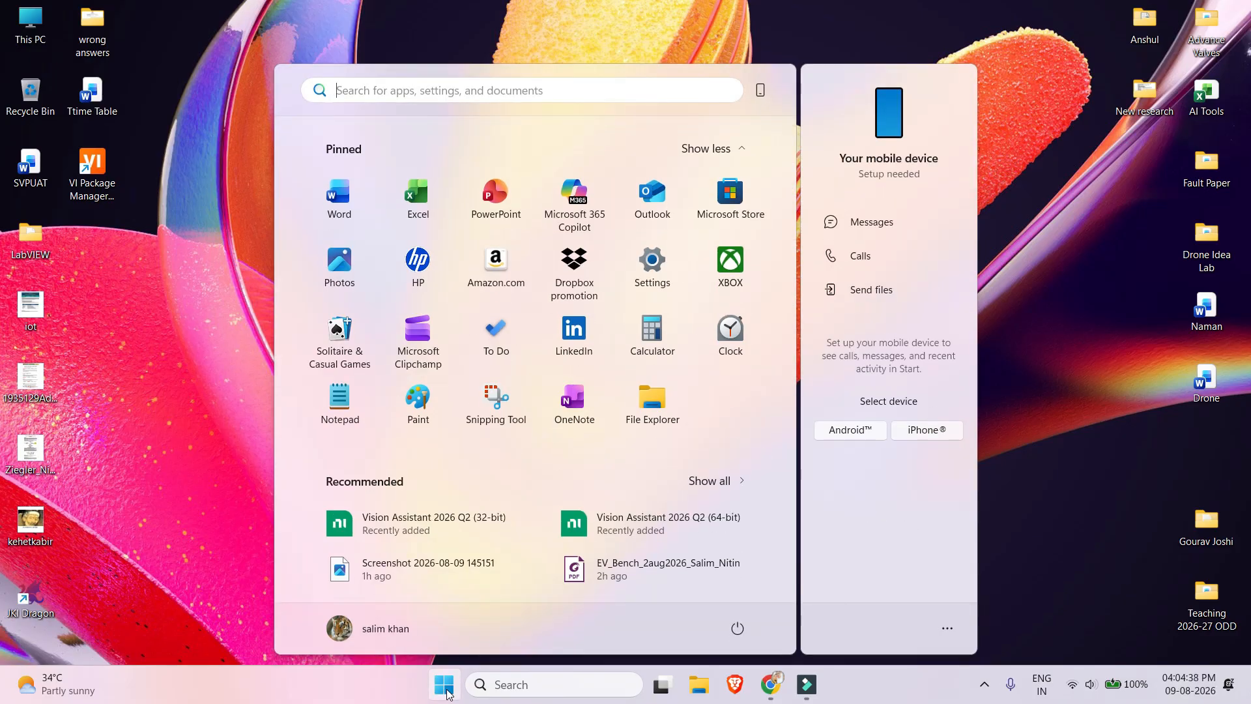
type("la")
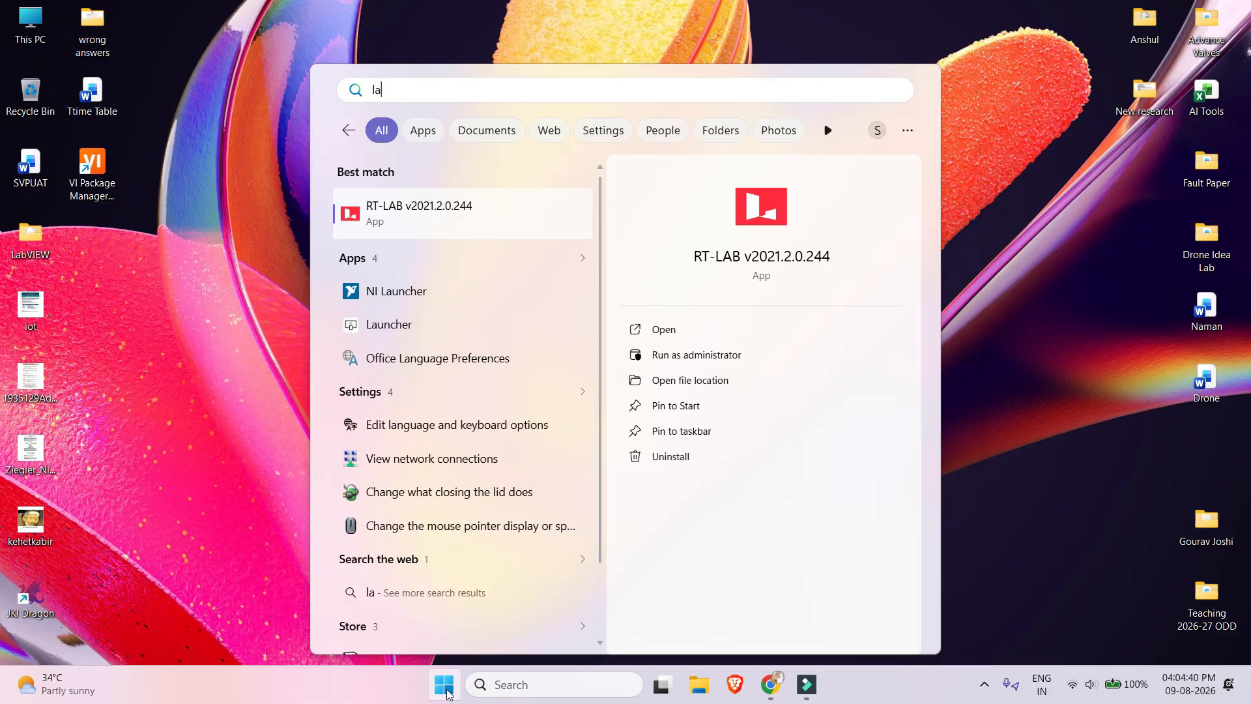
type("bvi")
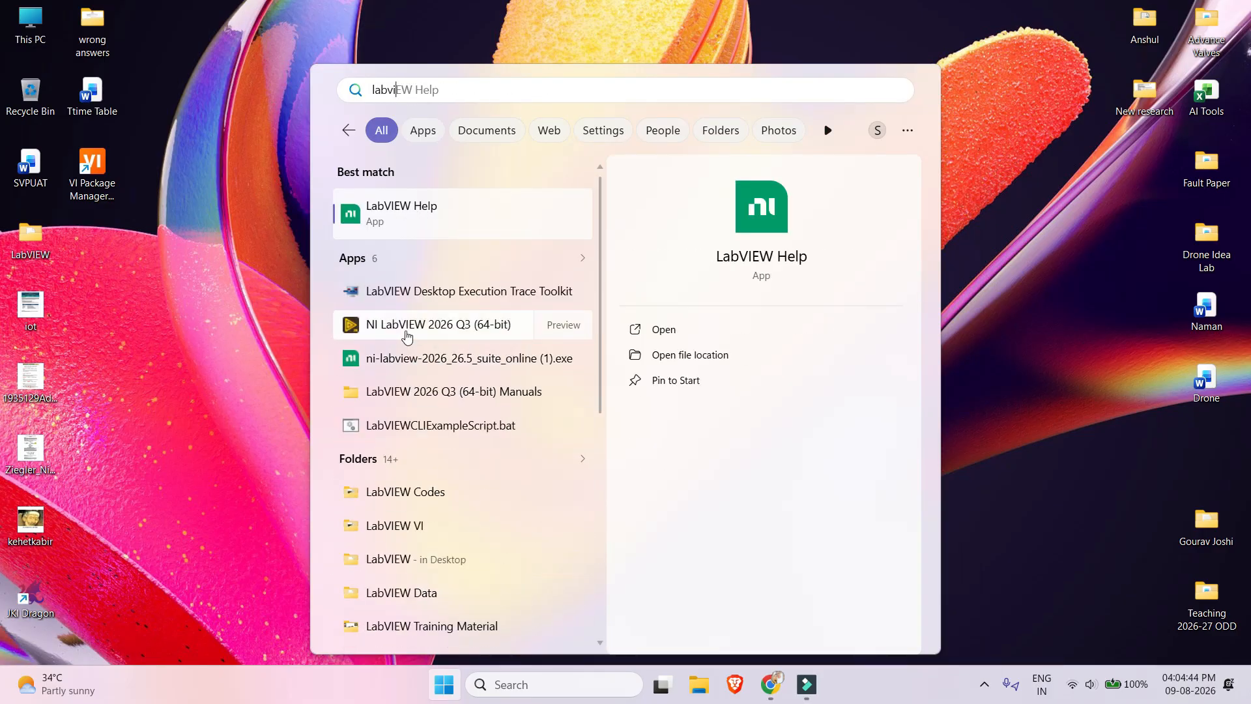
left_click(443, 335)
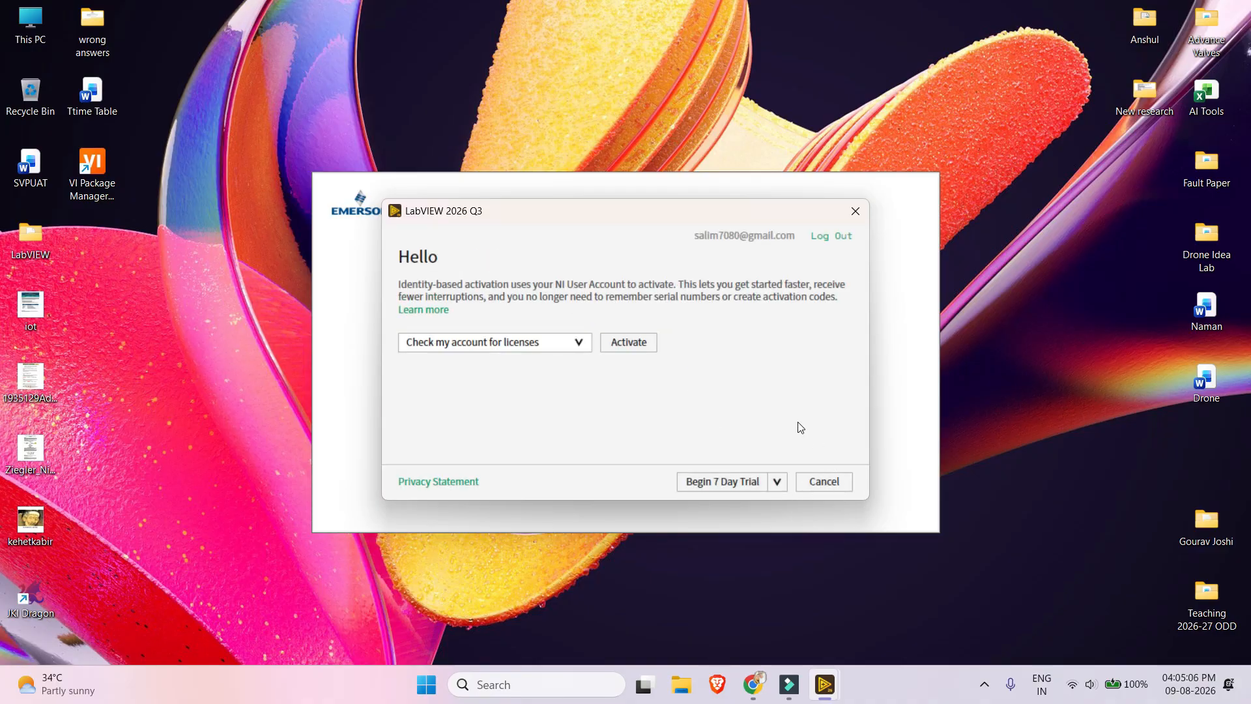
Check the activation methods, begin the 7 Day Trial, and dismiss the trial expiry notice
left_click(579, 344)
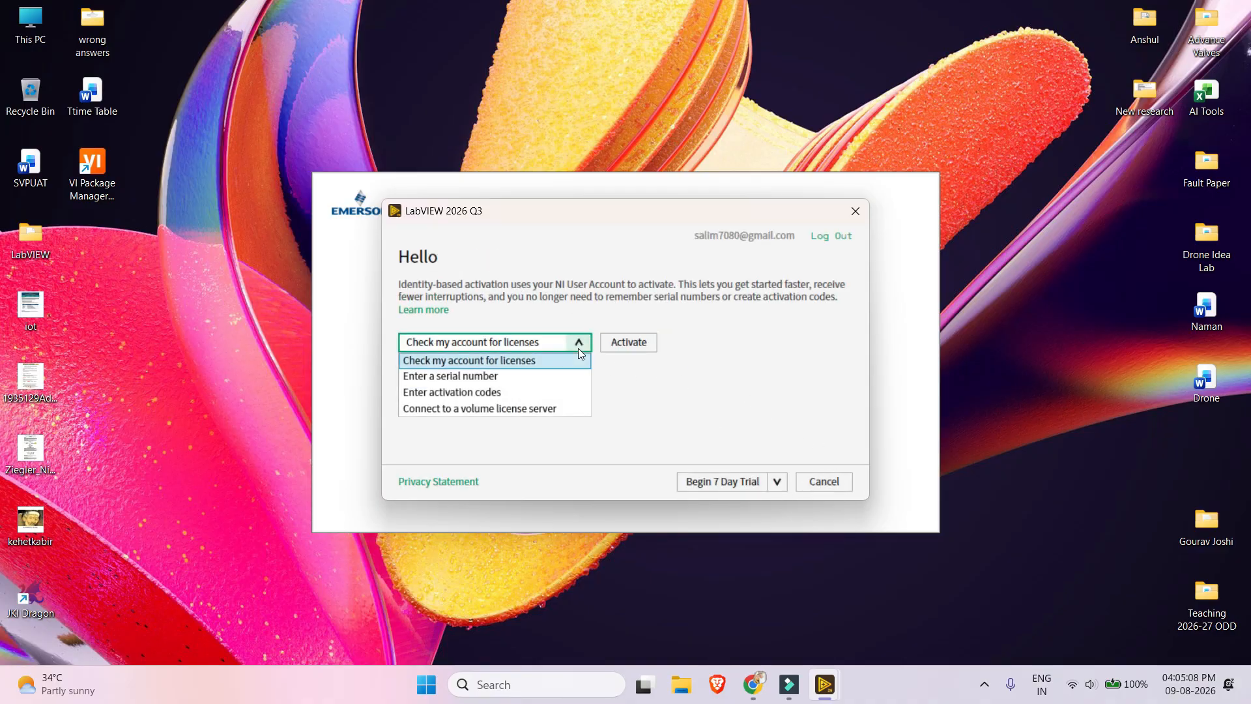
left_click(577, 348)
left_click(721, 483)
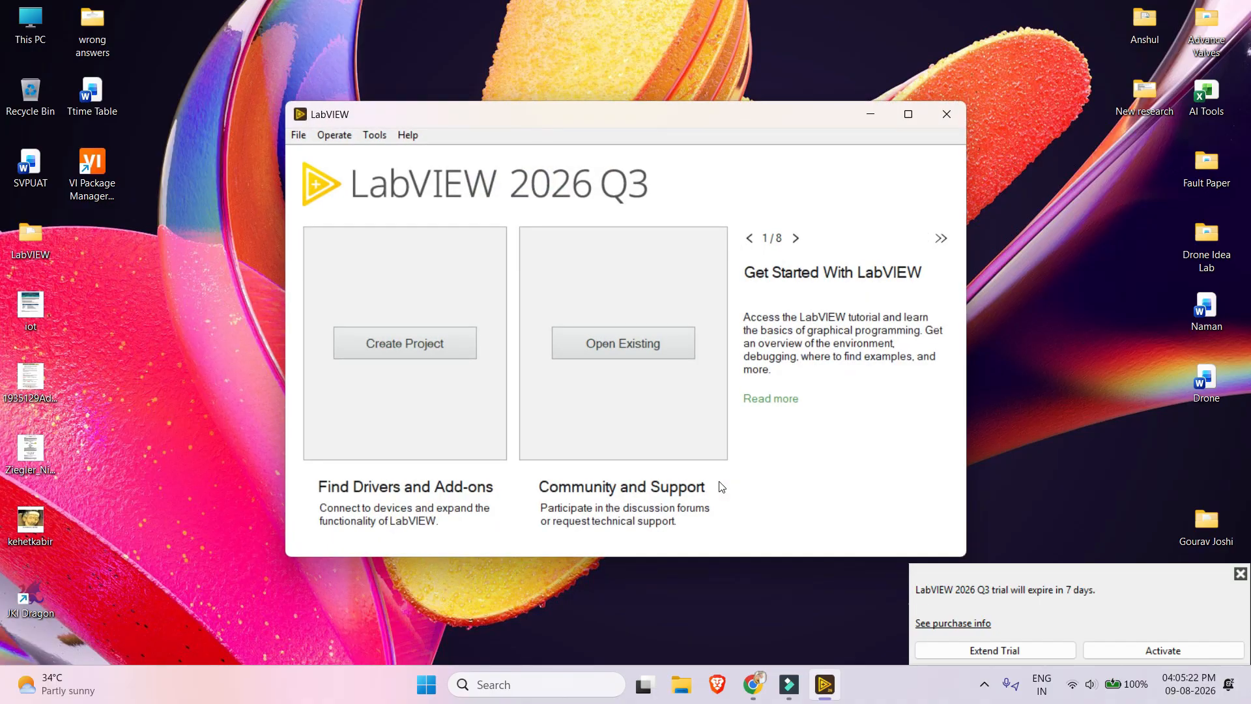
left_click(1238, 575)
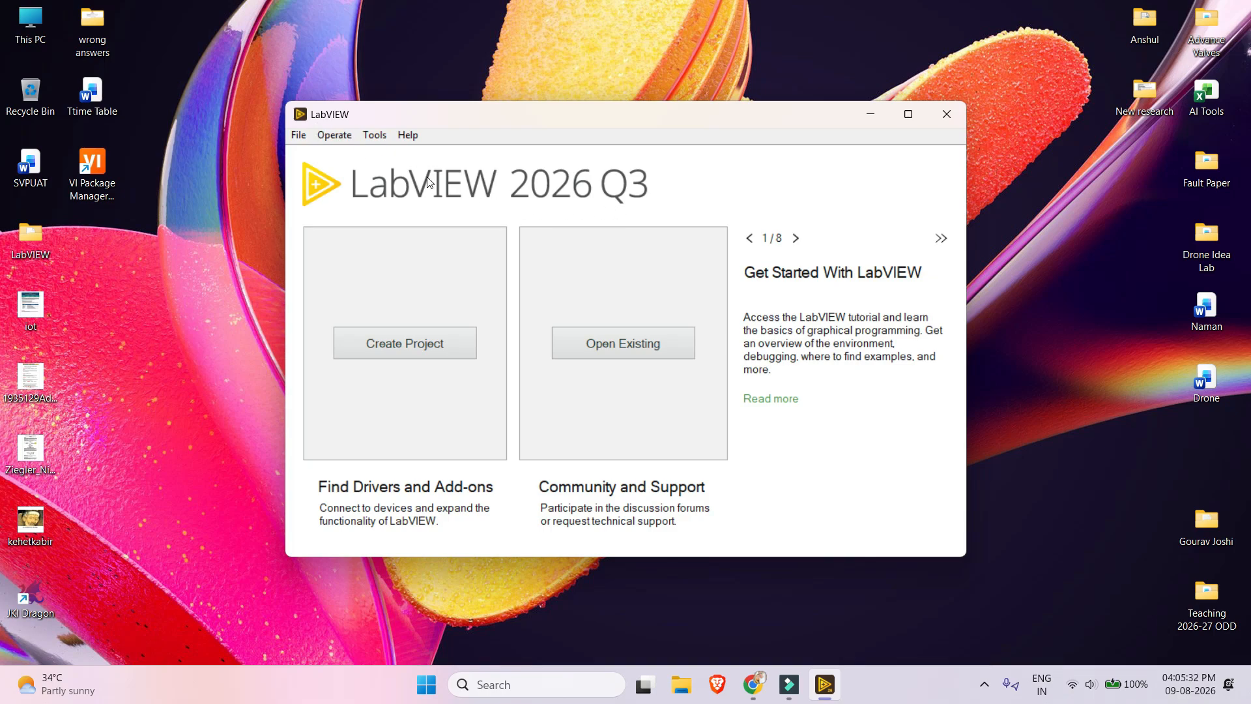
Create a new blank VI and tile its front panel and block diagram side by side
left_click(300, 136)
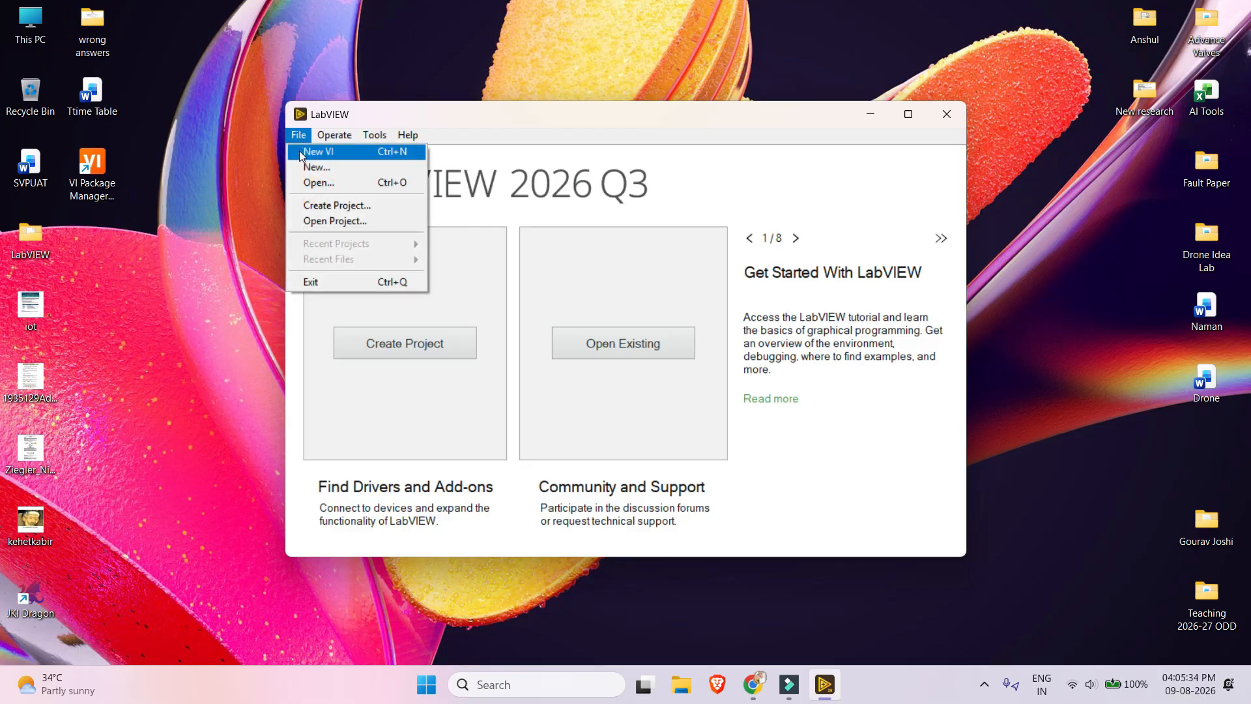
left_click(304, 153)
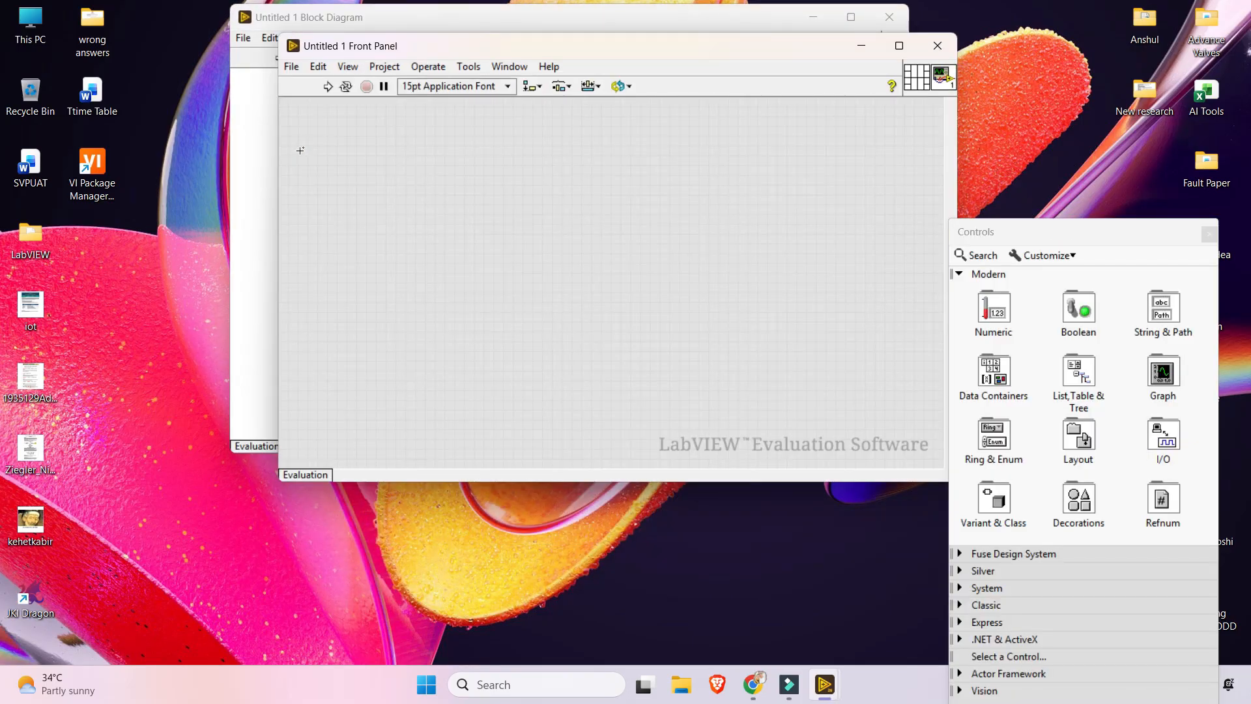
key("ctrl+t")
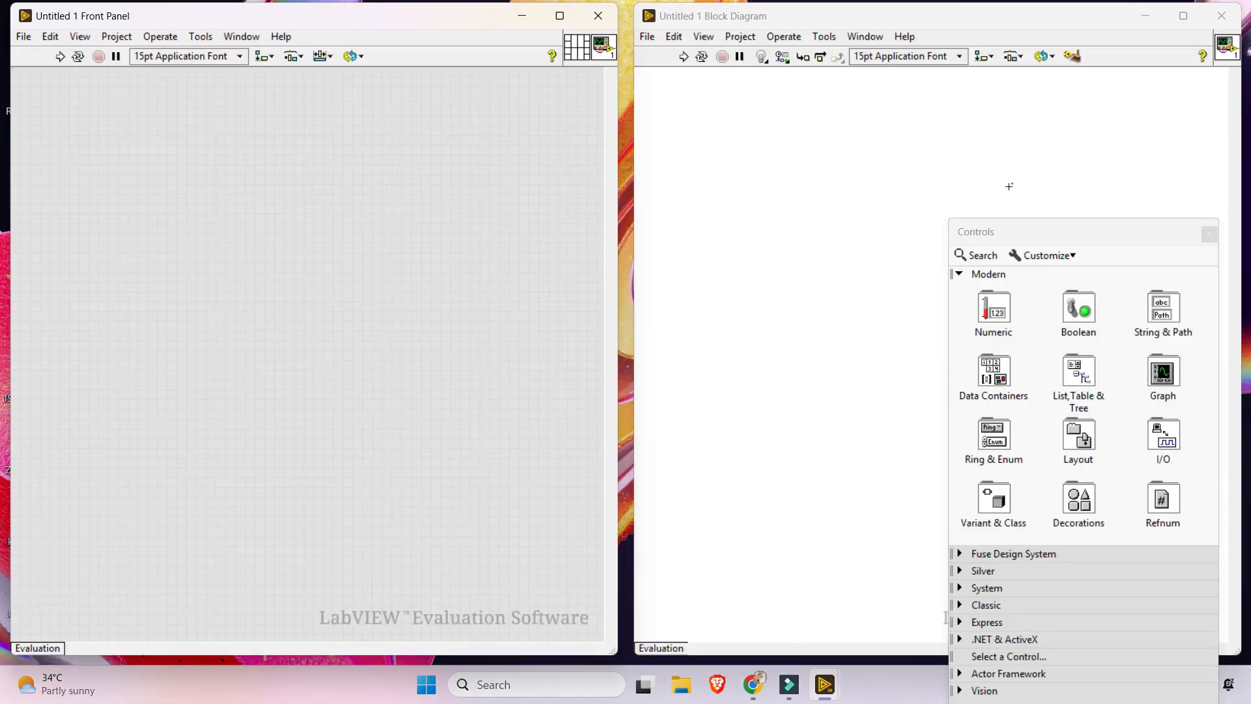
Reposition the Controls palette over the block diagram, show all its categories, and expand the Vision category
left_click_drag(1085, 232, 1053, 112)
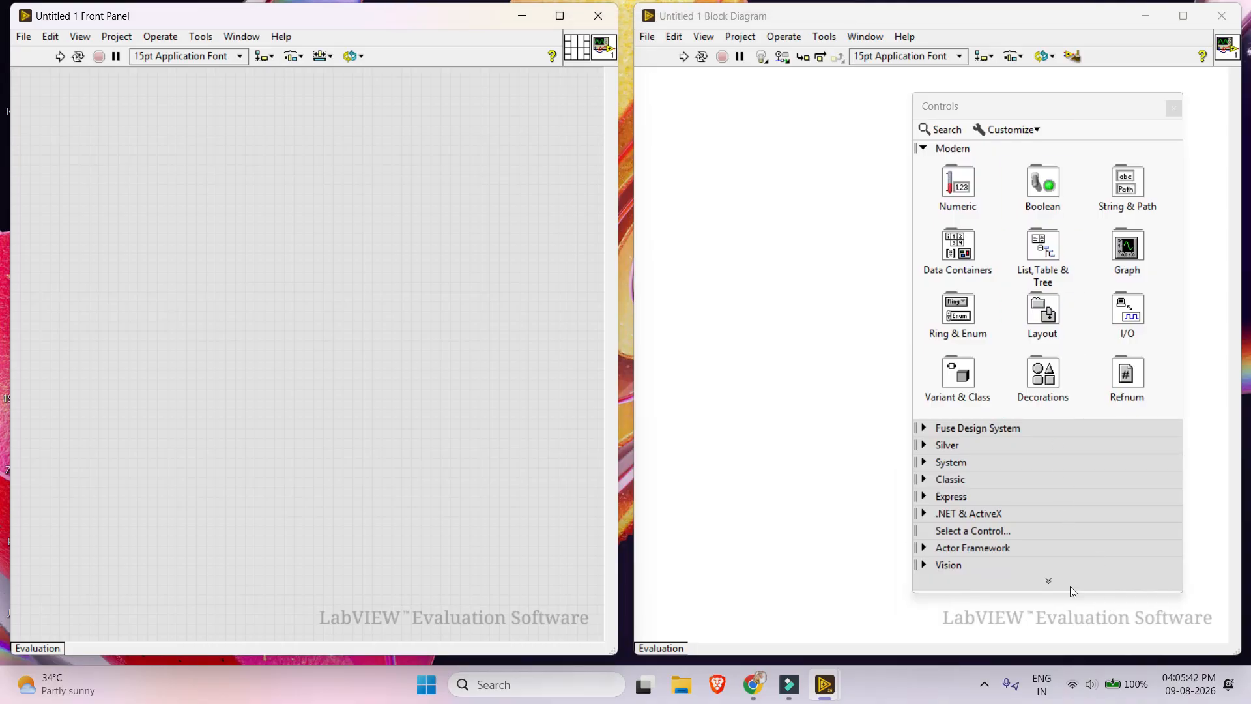
left_click(1046, 580)
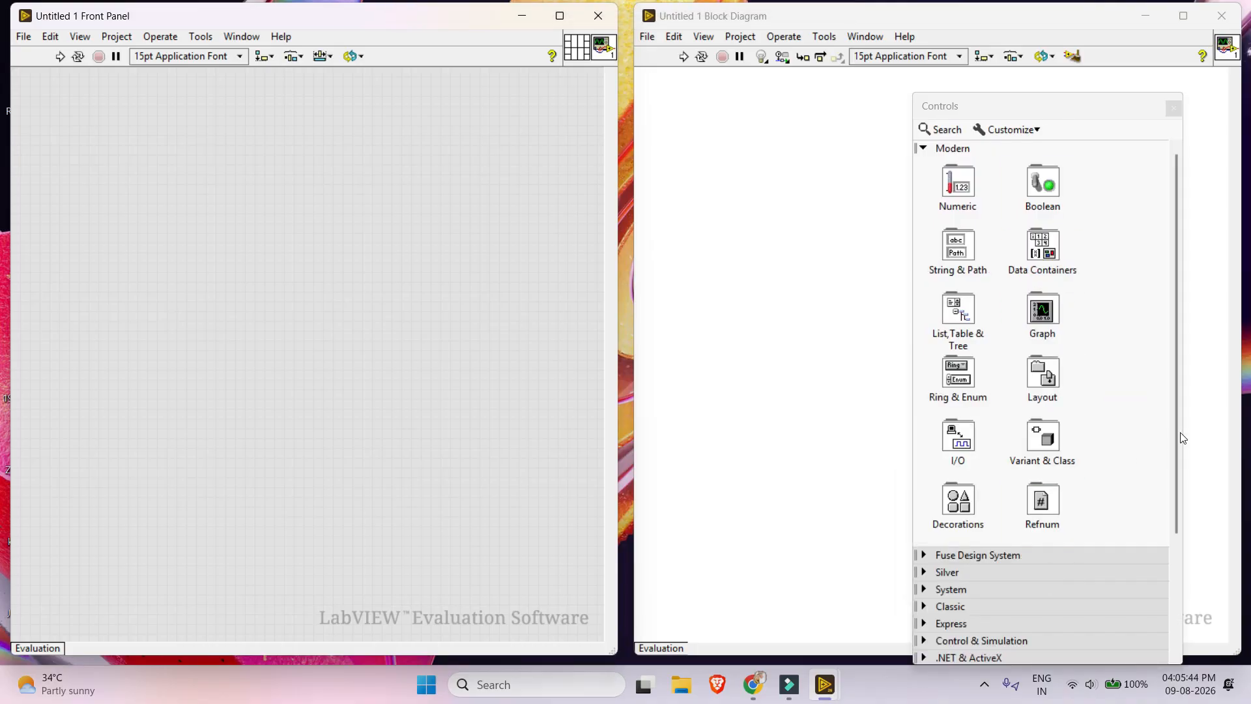
left_click_drag(1178, 438, 1180, 574)
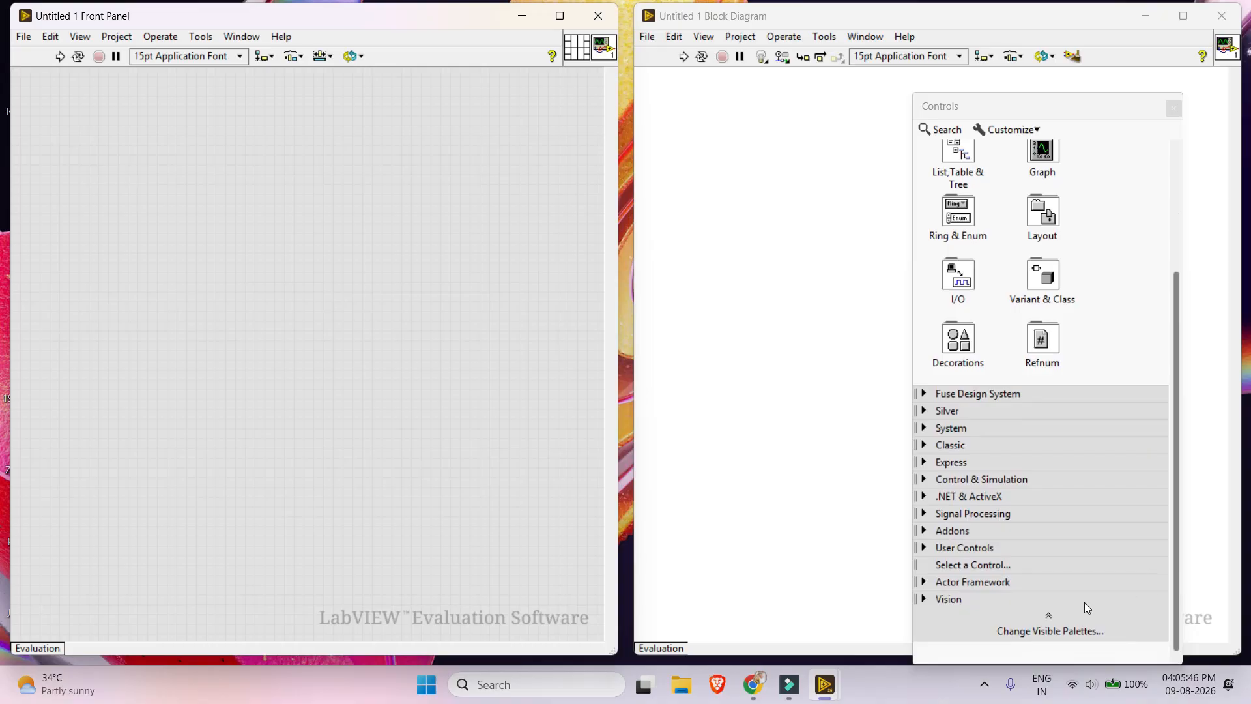
left_click(923, 600)
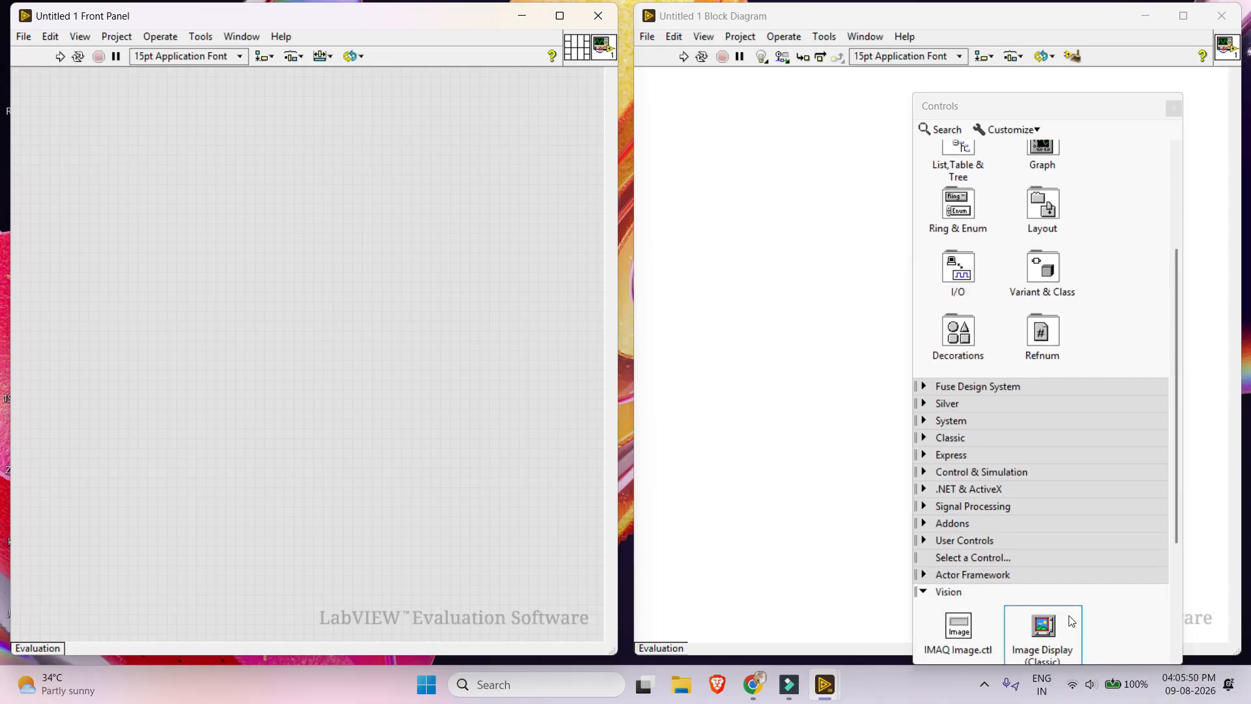
Reposition the Functions palette higher over the block diagram and bring up the Controls palette on the front panel
left_click(839, 455)
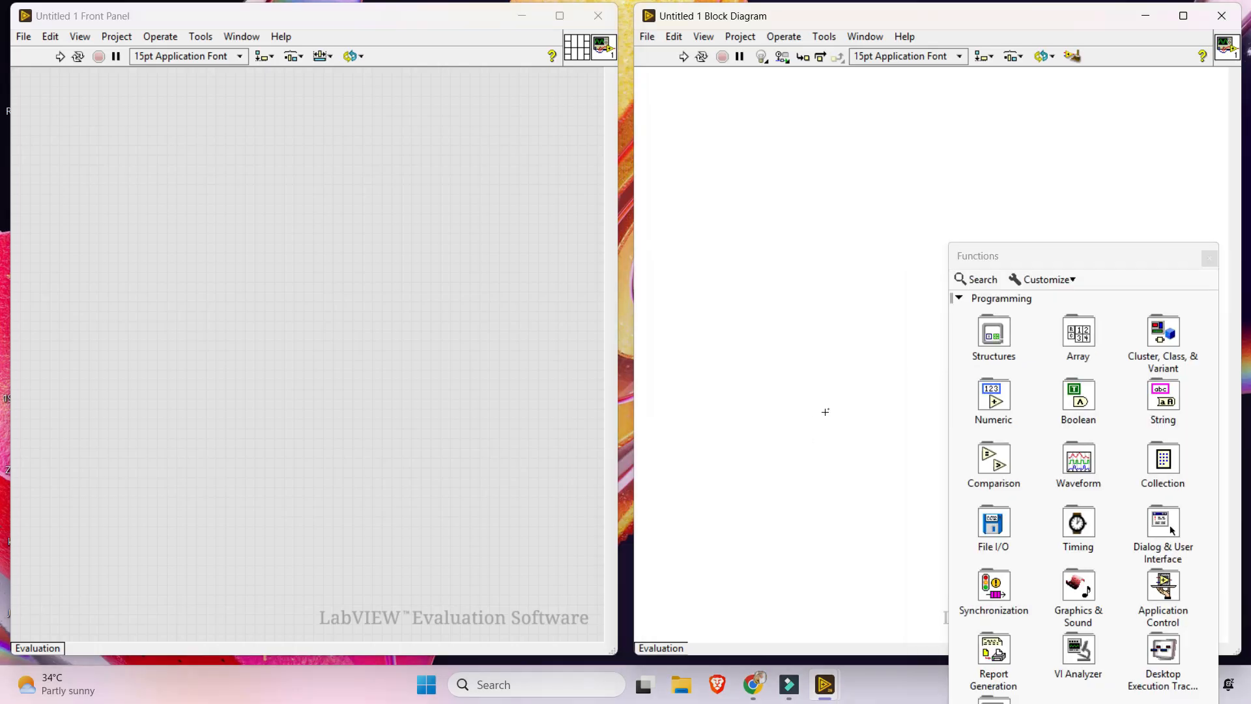
left_click_drag(1067, 259, 1005, 103)
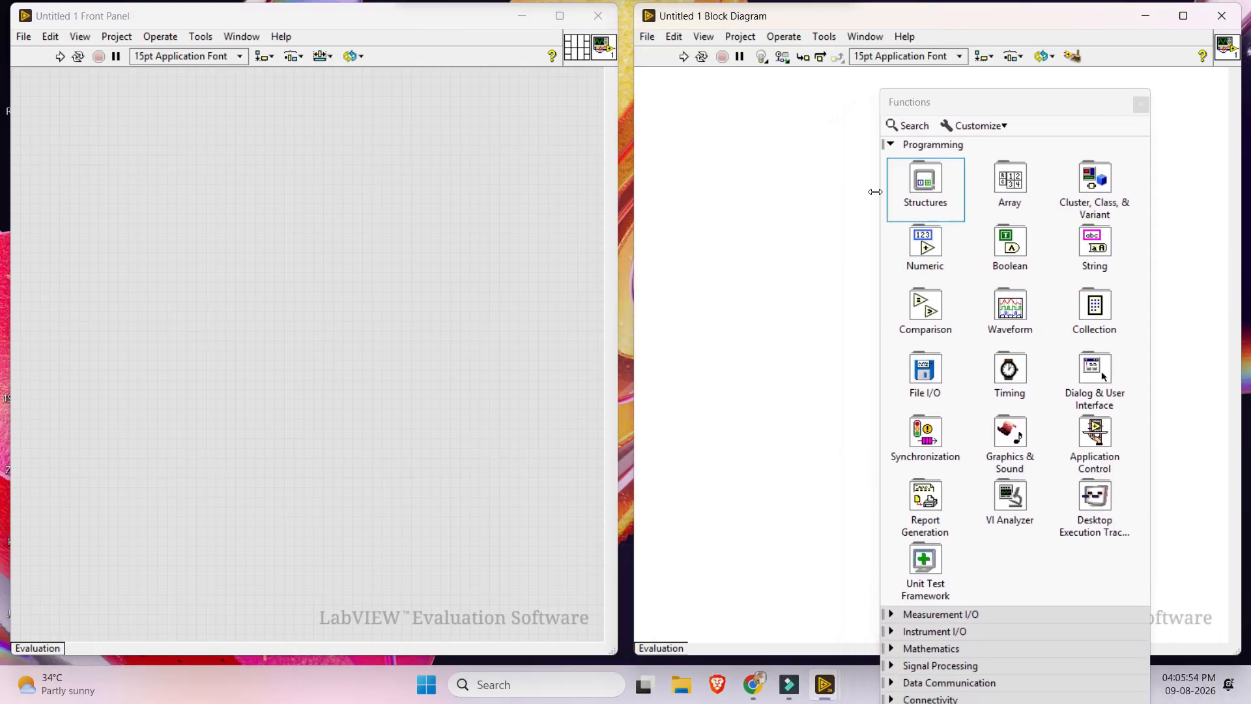
right_click(174, 292)
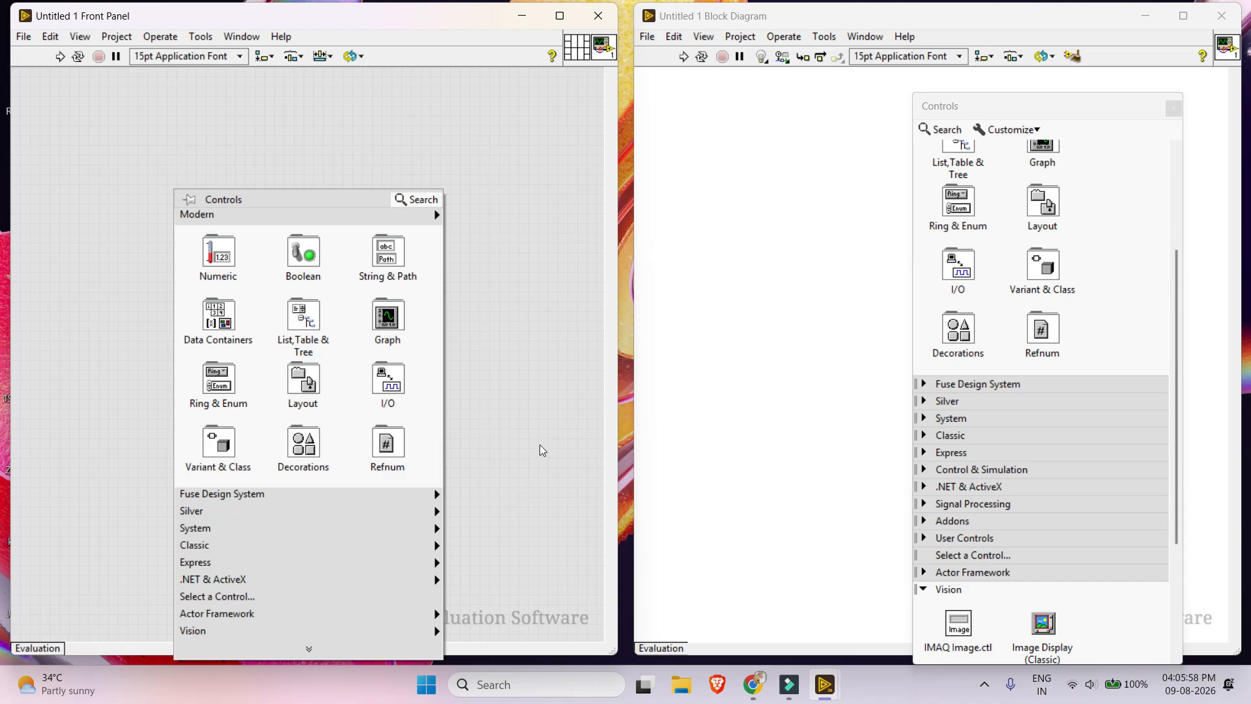
Collapse the Vision category and make Control & Simulation, Signal Processing, Addons and User Controls visible in the Controls palette
left_click_drag(1176, 373, 1175, 479)
left_click(923, 401)
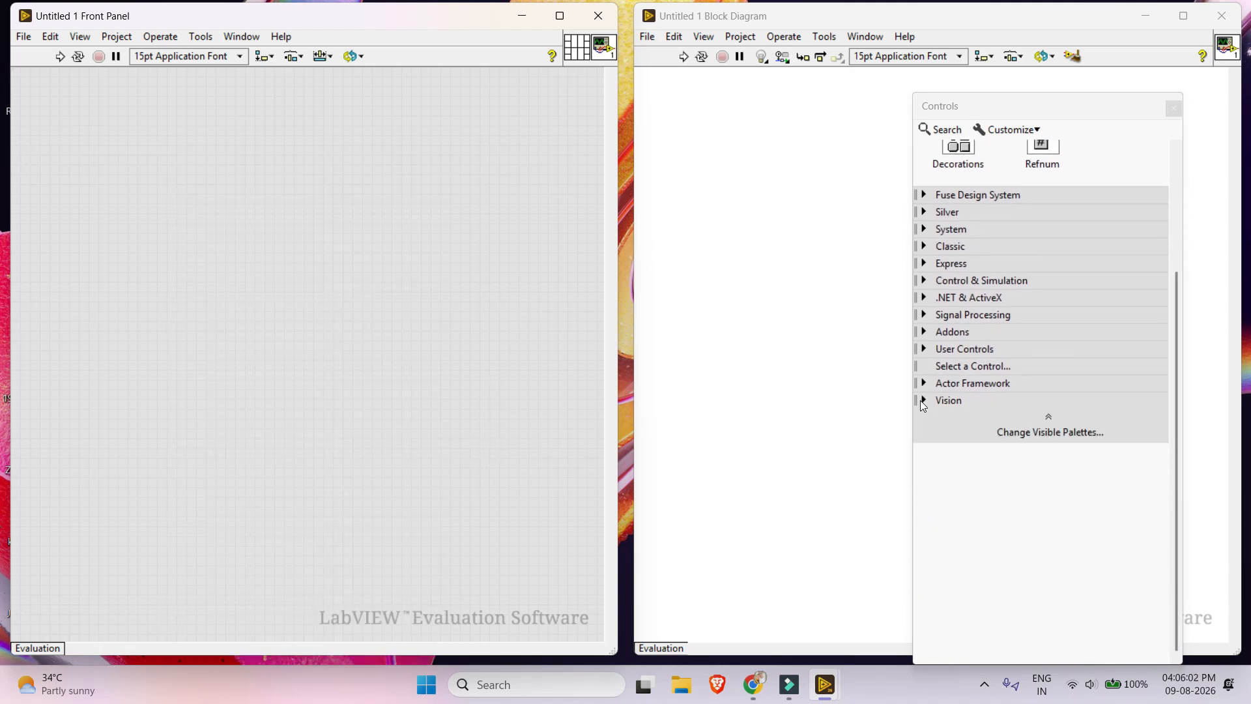
left_click(1049, 433)
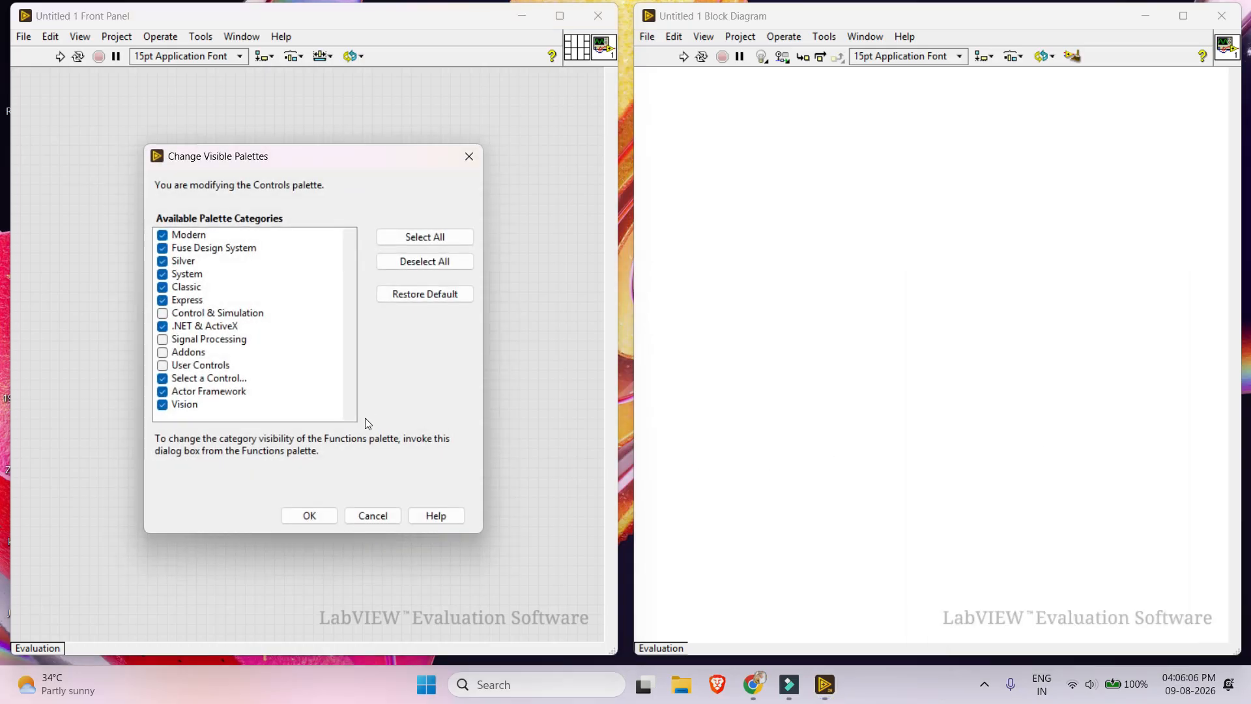
left_click(163, 313)
left_click(162, 339)
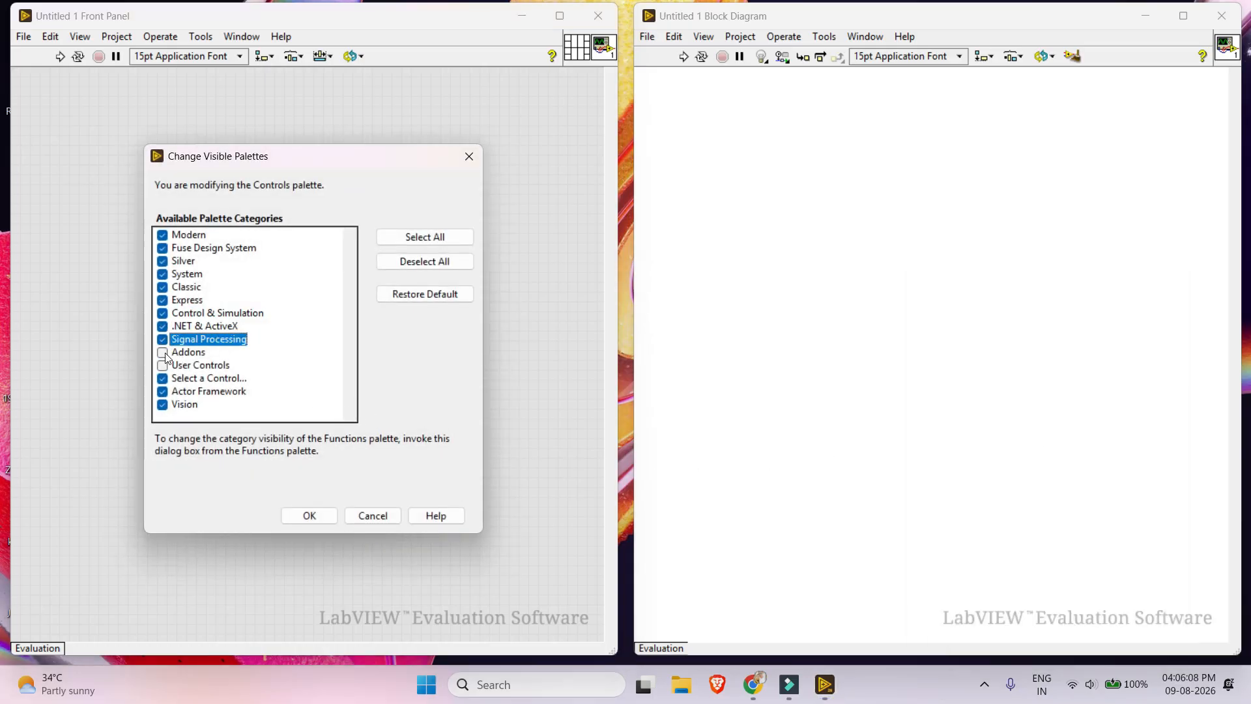
left_click(162, 352)
left_click(163, 366)
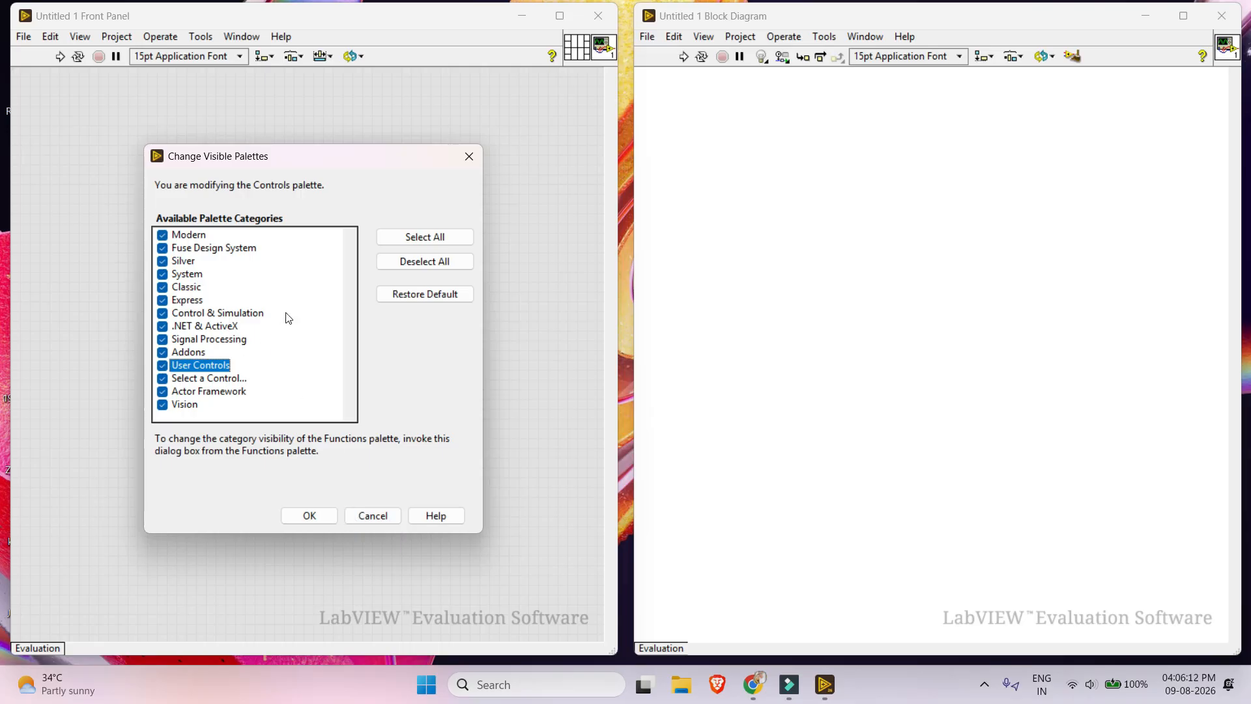
left_click(309, 516)
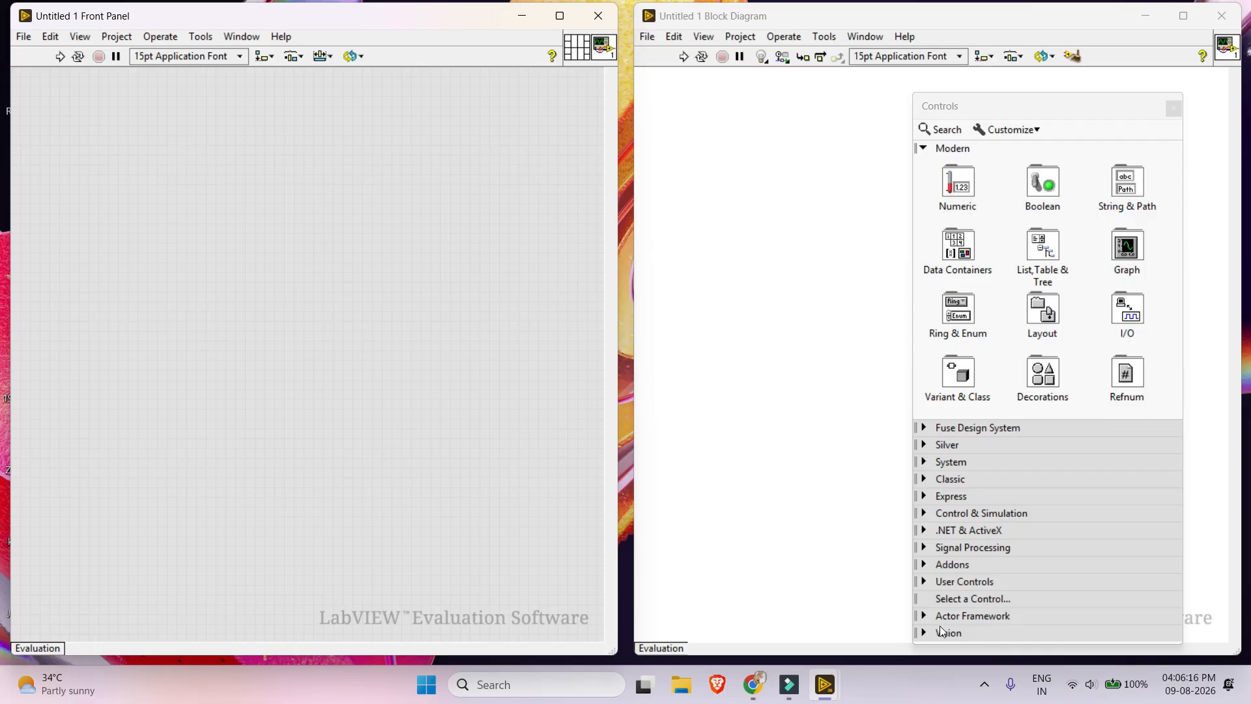
Close the floating Controls and Functions palettes to clear the block diagram
left_click_drag(1014, 95, 902, 48)
left_click(1060, 63)
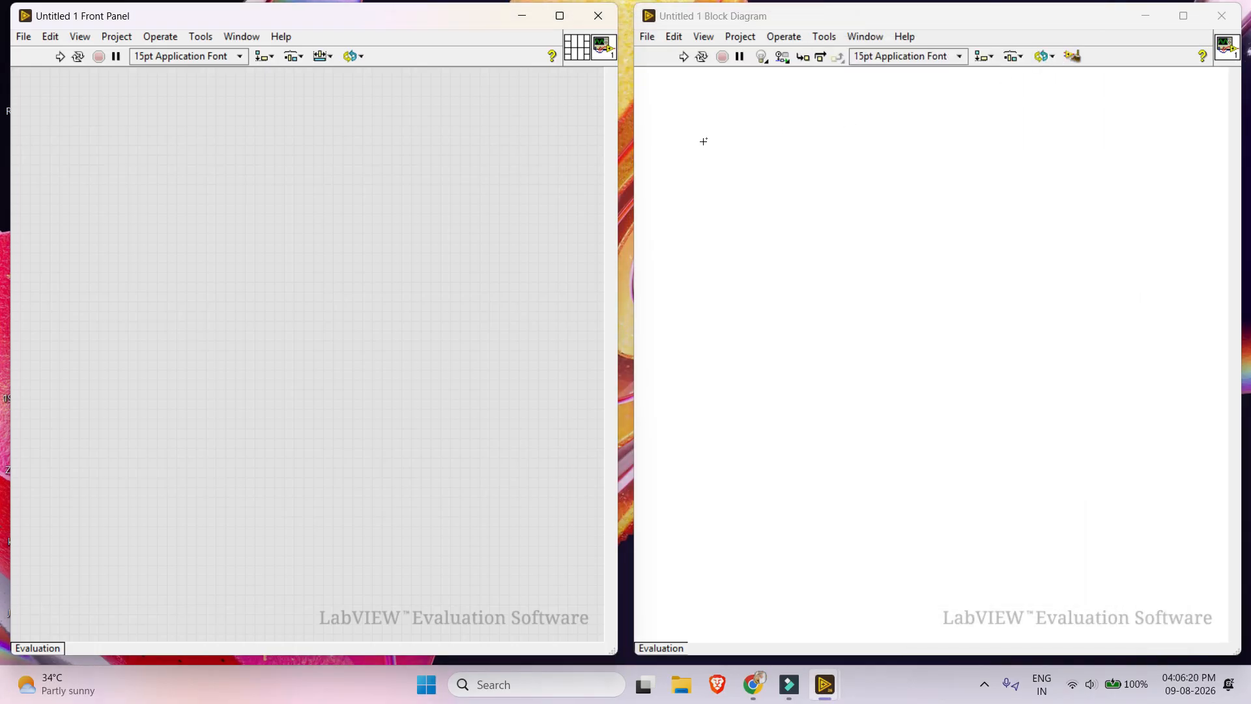
right_click(1049, 148)
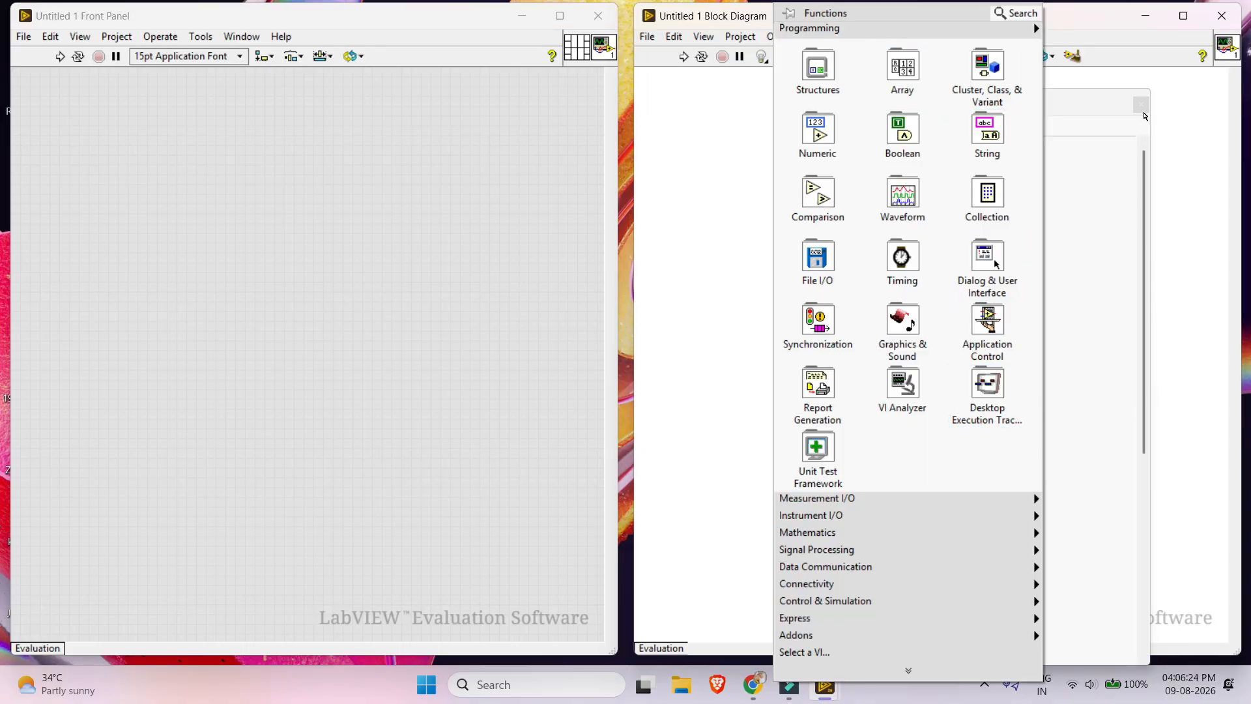
left_click(1142, 107)
left_click(1142, 107)
Expand the block diagram's Functions palette to review all its categories, including Vision and Motion, and dismiss it
right_click(811, 105)
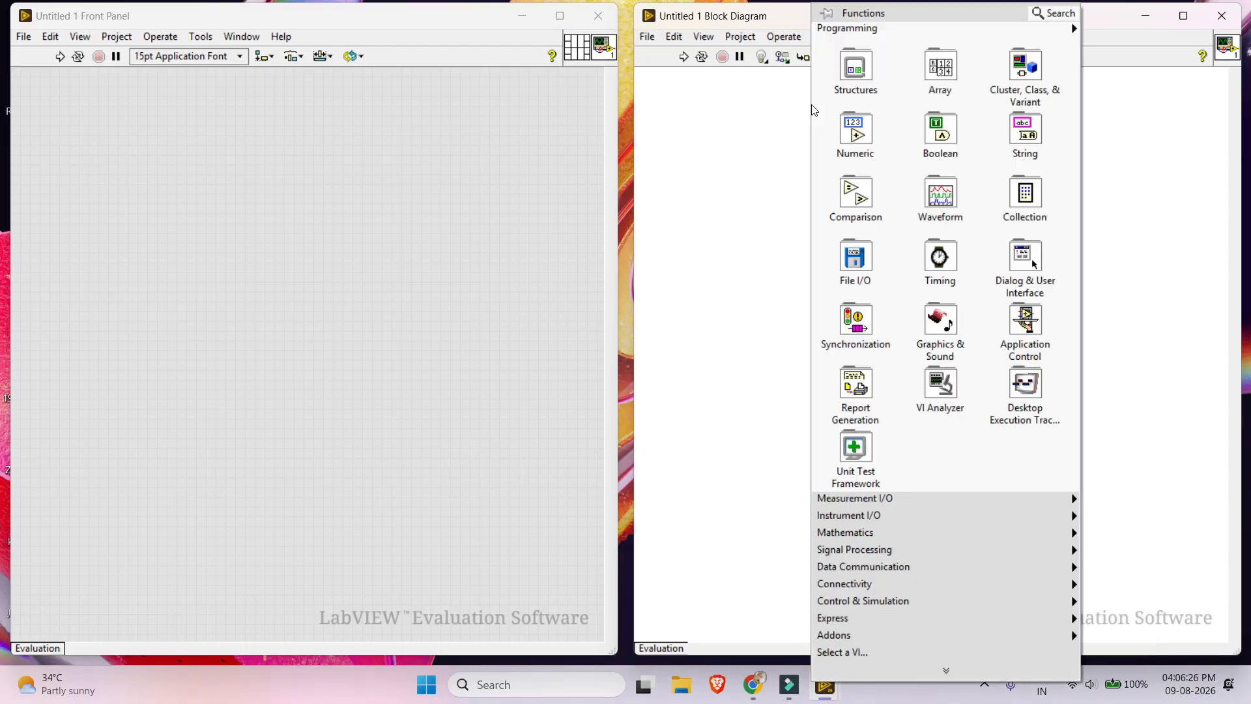
left_click(946, 669)
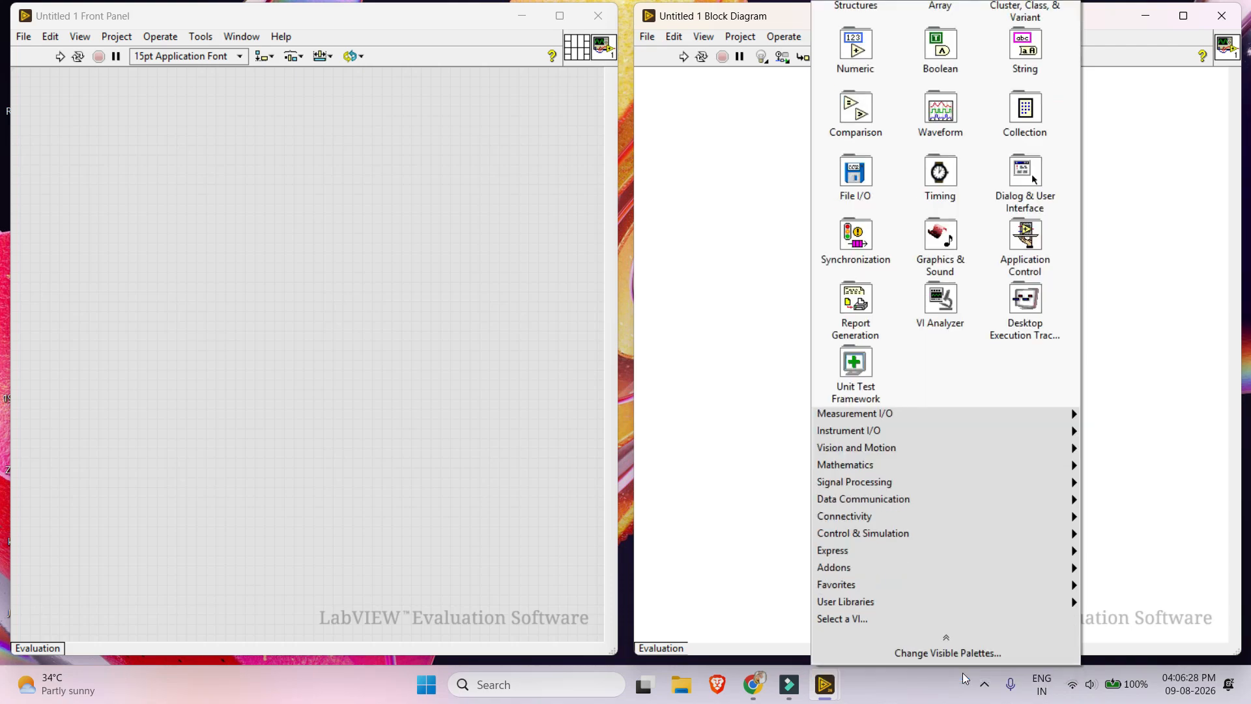
mouse_move(907, 534)
left_click(742, 521)
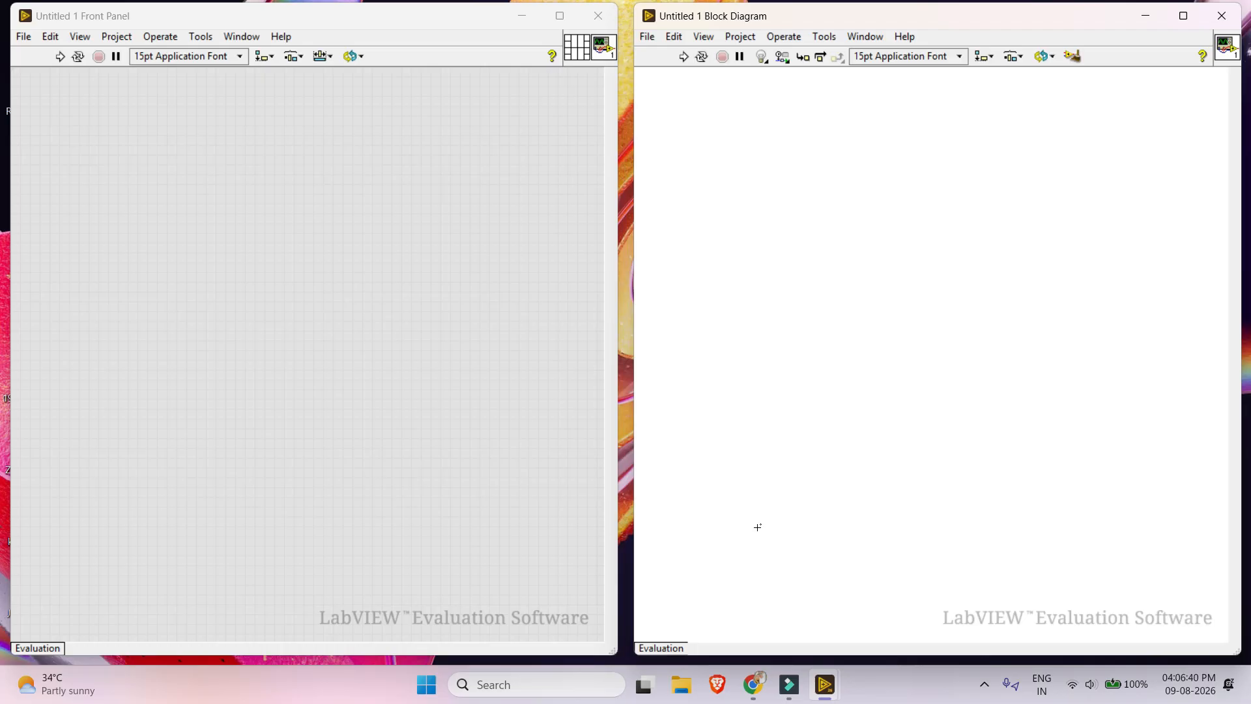
Close the untitled VI, launch NI Package Manager from Windows Search, and minimize the LabVIEW start window
left_click(598, 15)
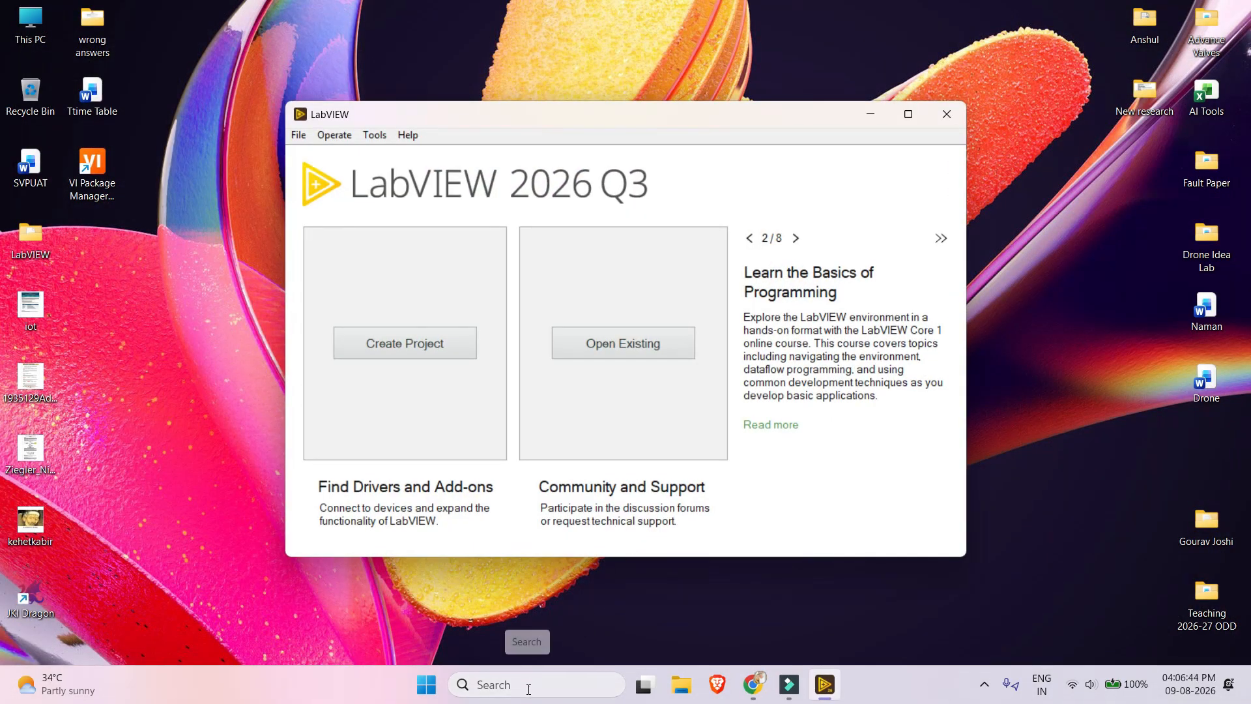
left_click(528, 688)
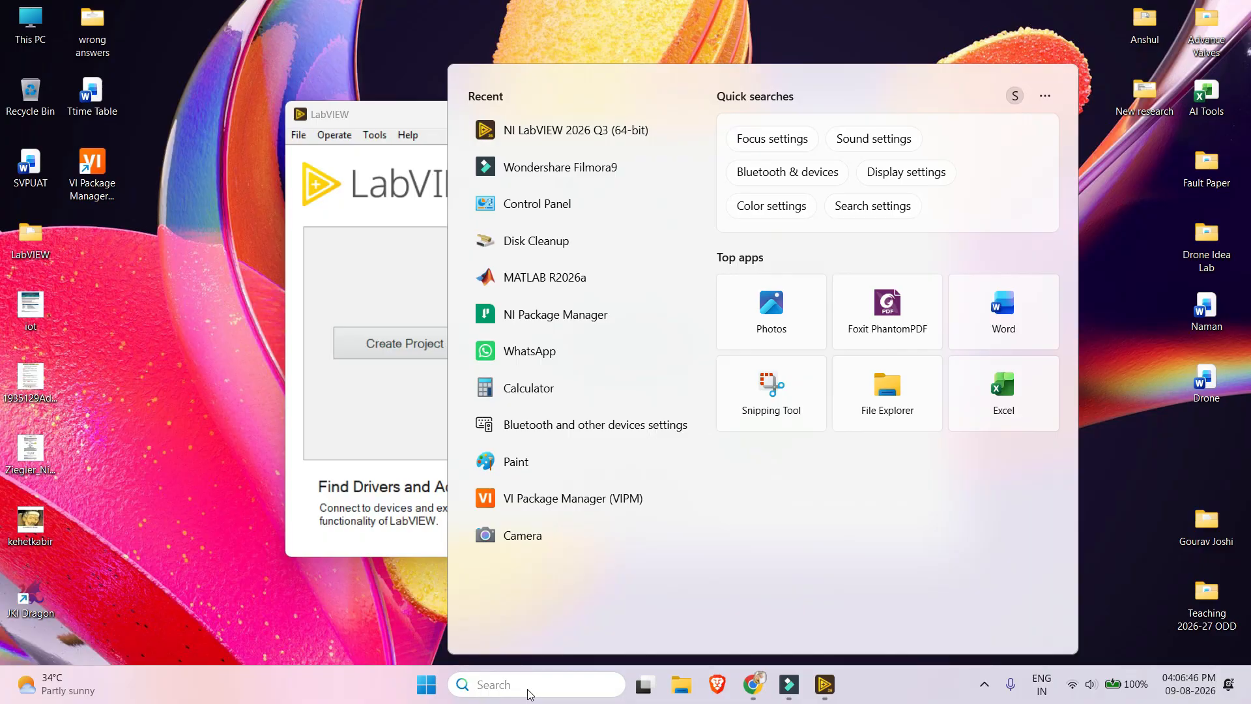
left_click(559, 320)
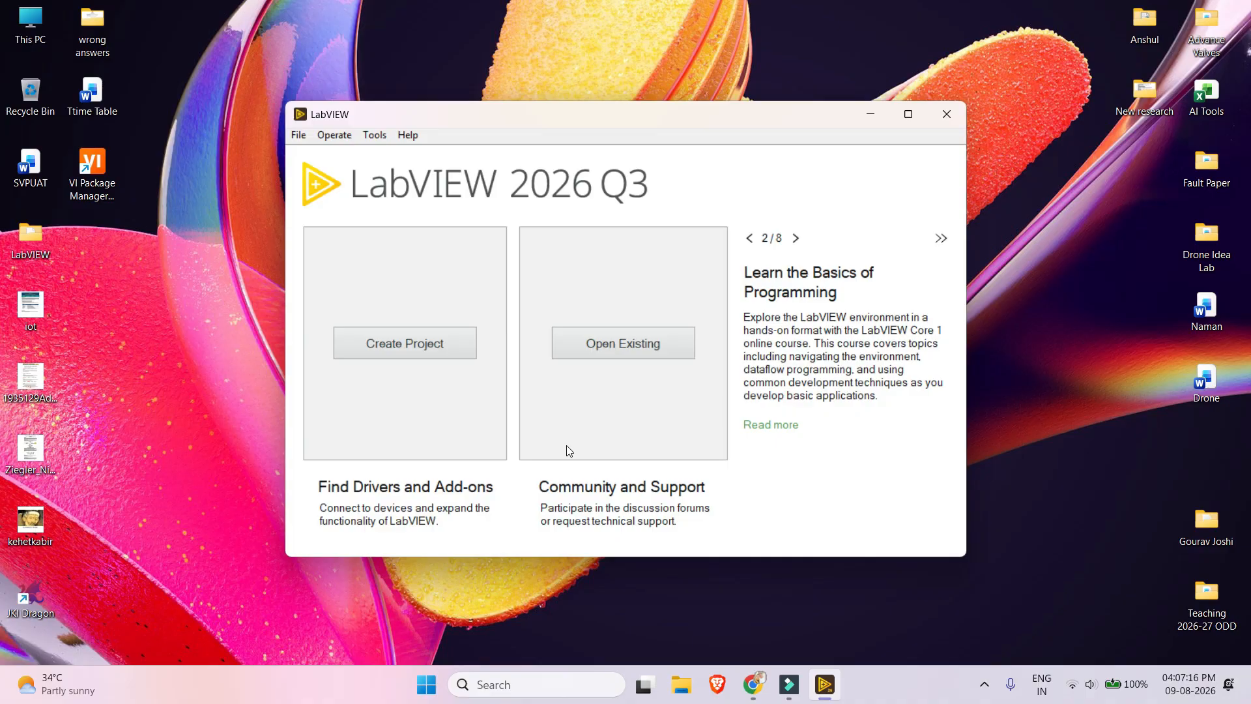
left_click(882, 115)
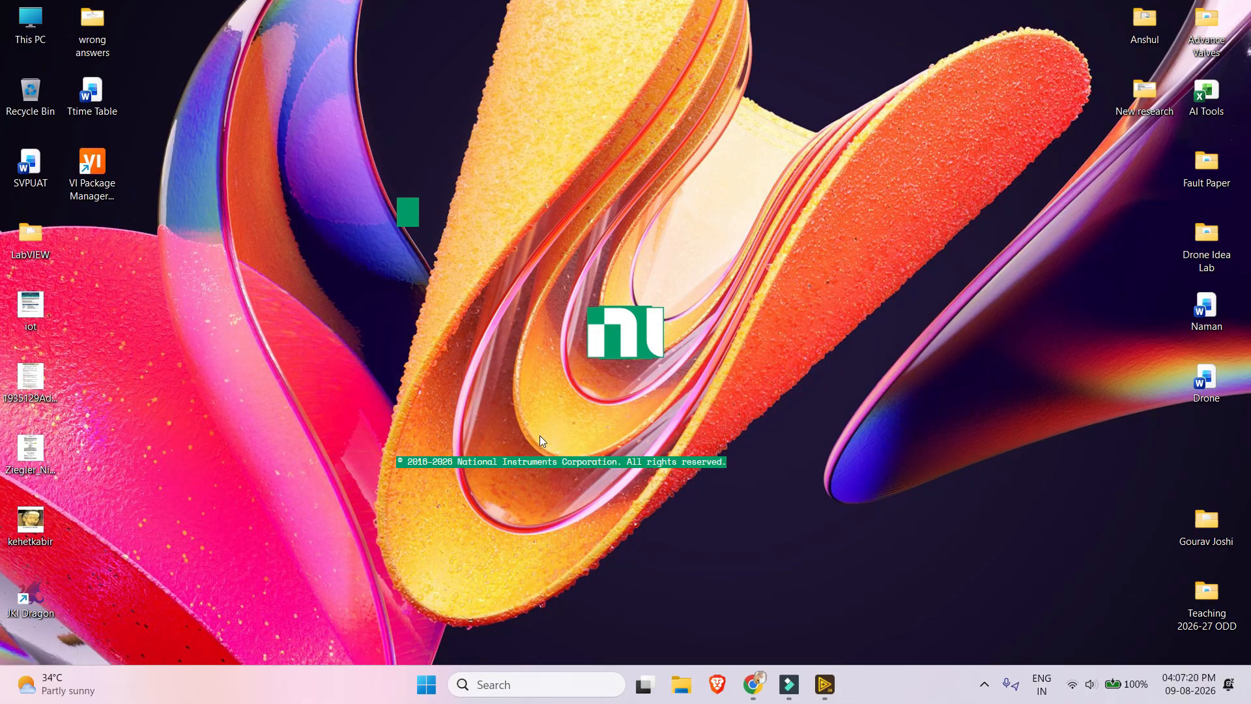
left_click(985, 684)
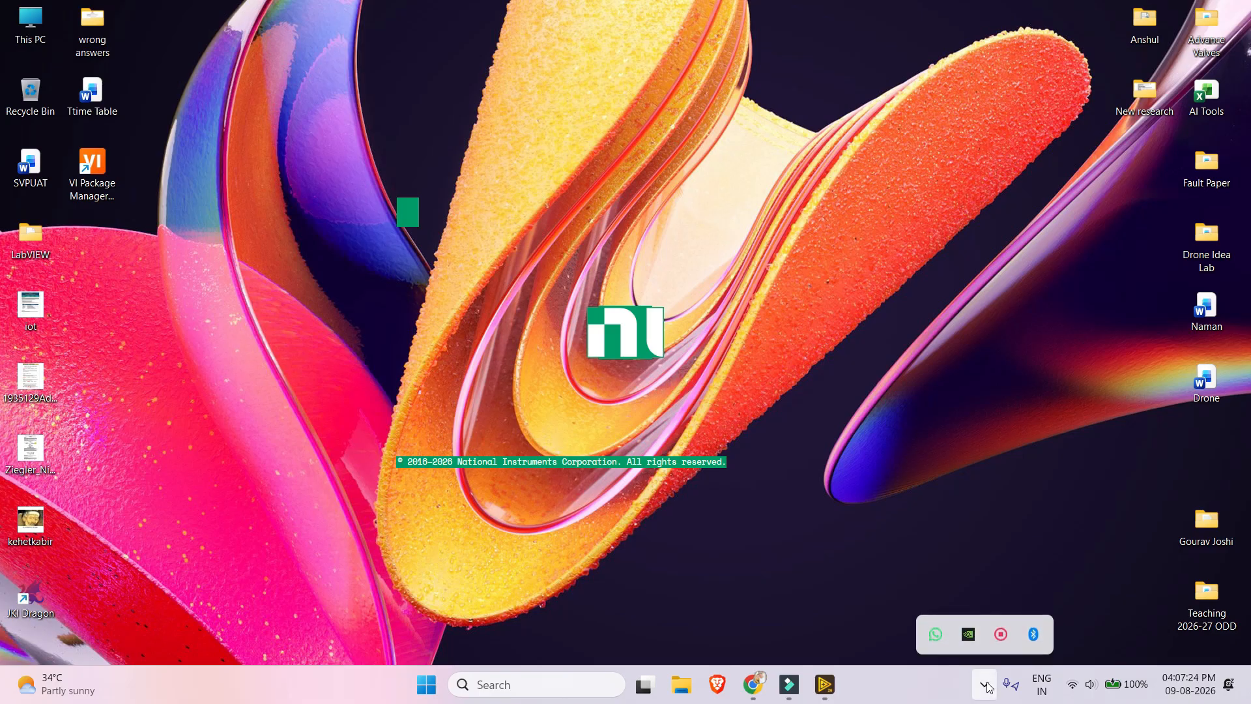
left_click(1001, 634)
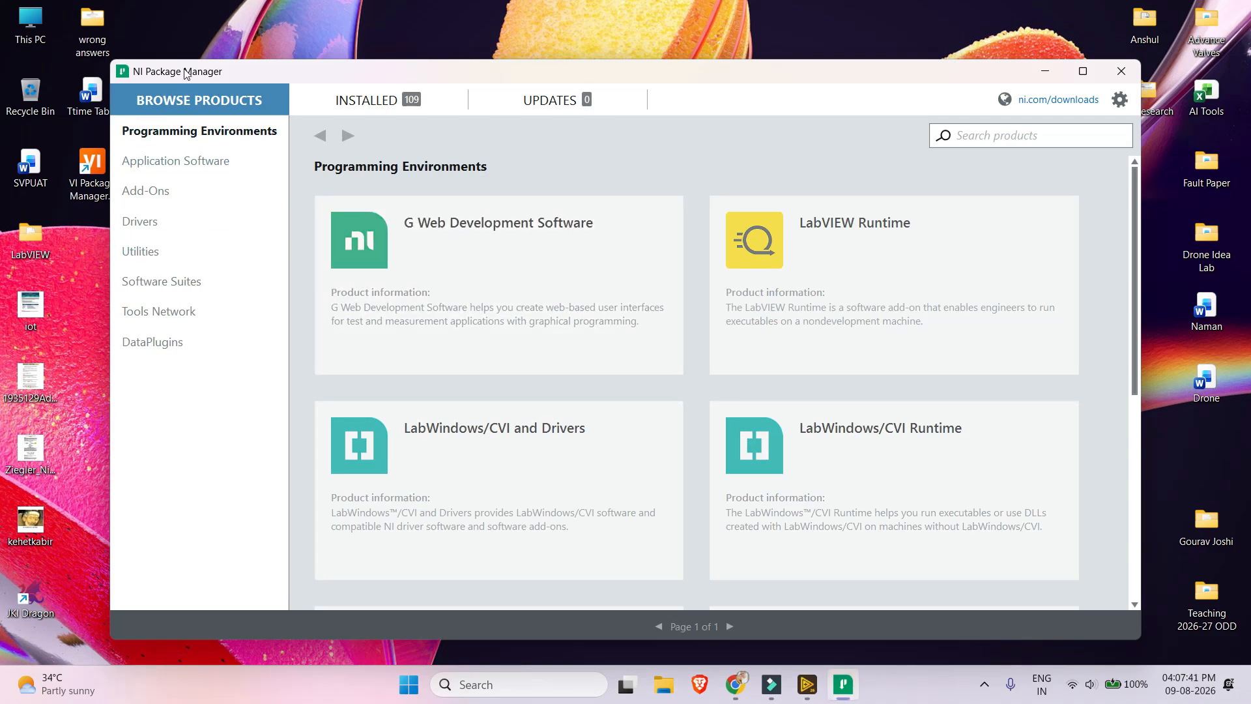
Review the installed packages and available updates in NI Package Manager and return to browsing products
left_click(358, 106)
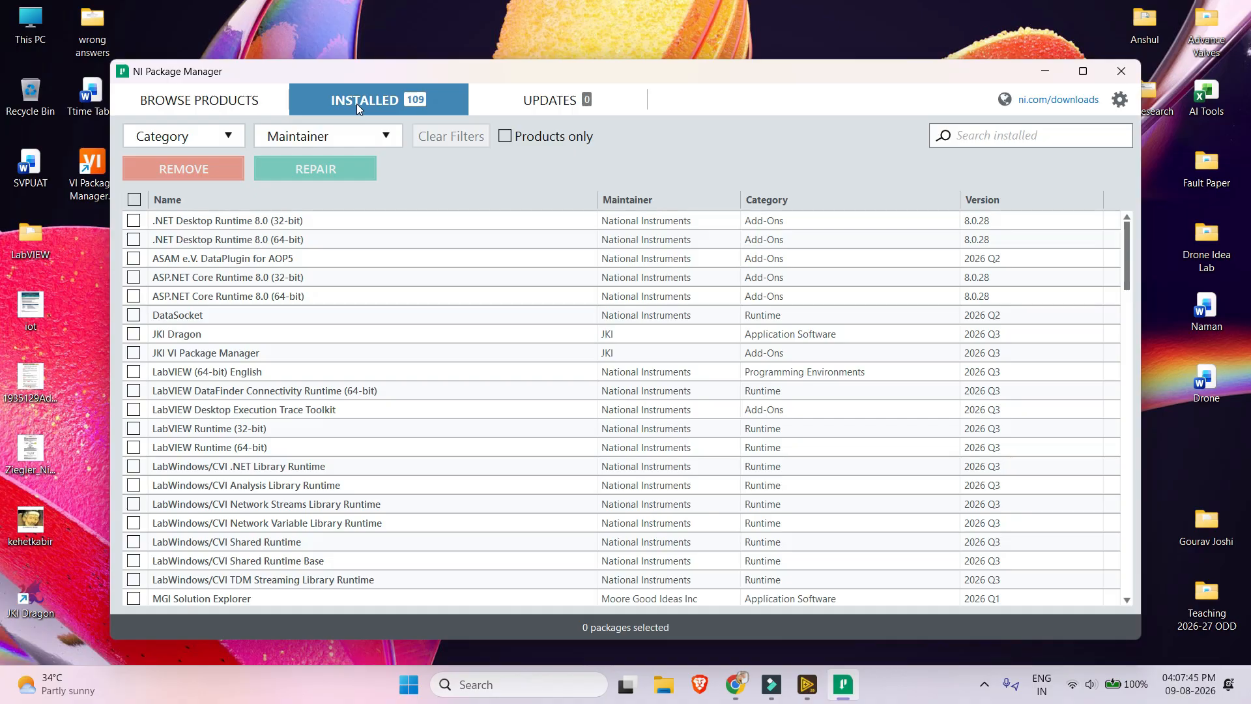
left_click(576, 104)
left_click(224, 104)
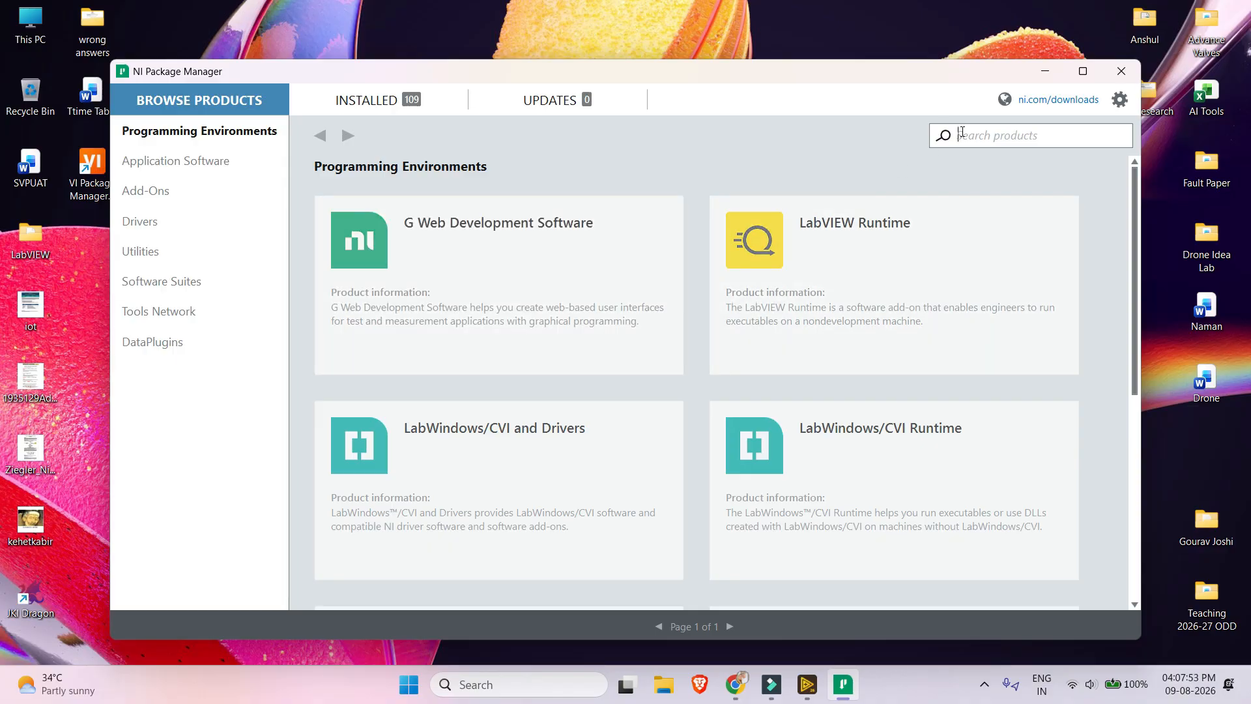
Search the products for "control", open LabVIEW Control Design and Simulation Module, and check which versions are offered
left_click(962, 132)
type("control")
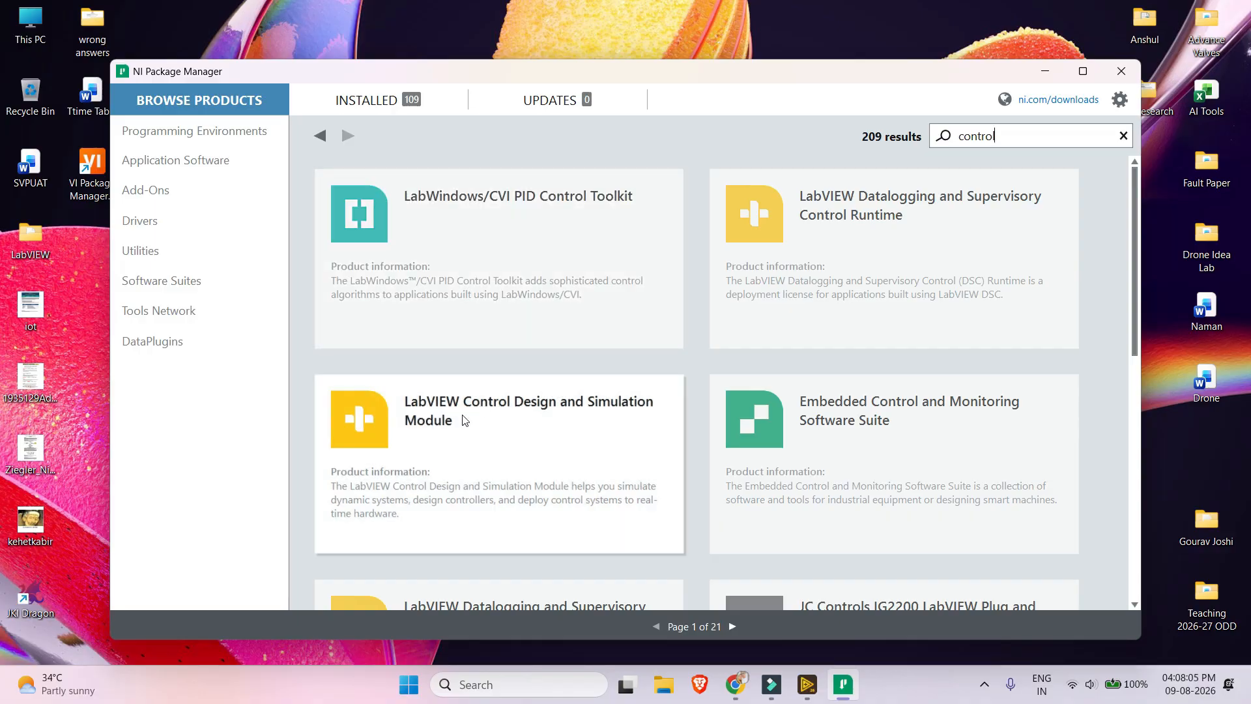
left_click(466, 421)
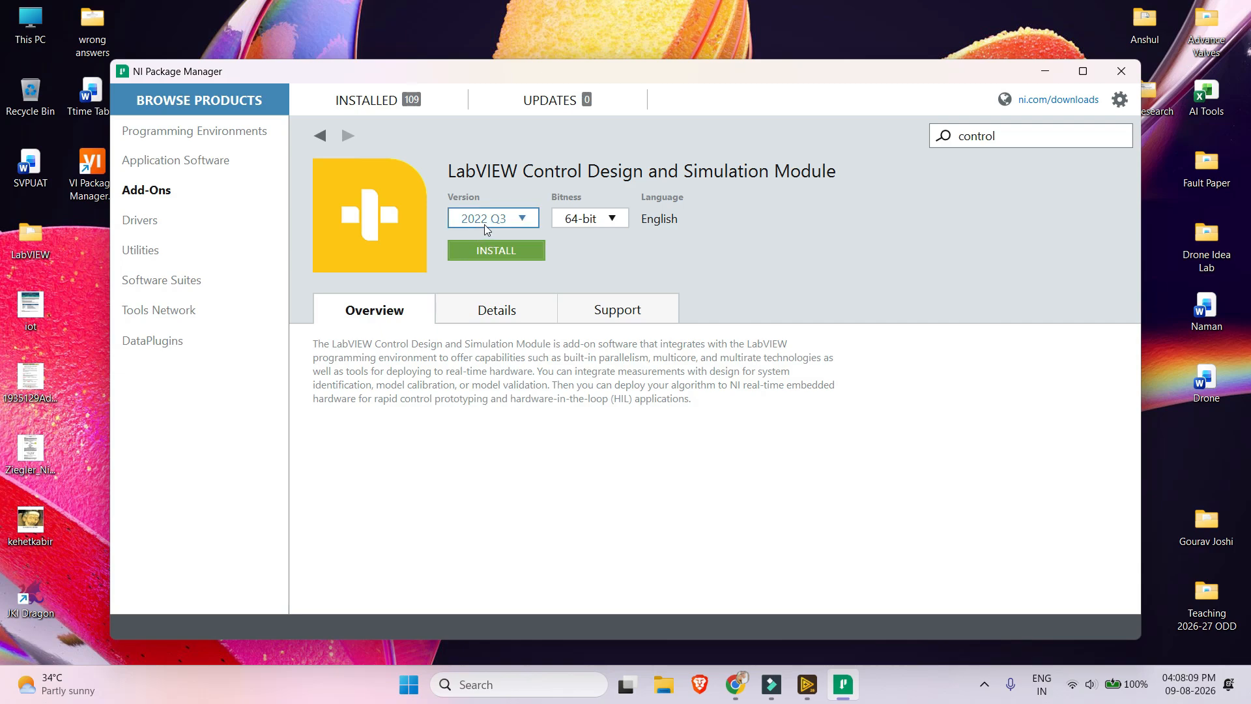
left_click(522, 222)
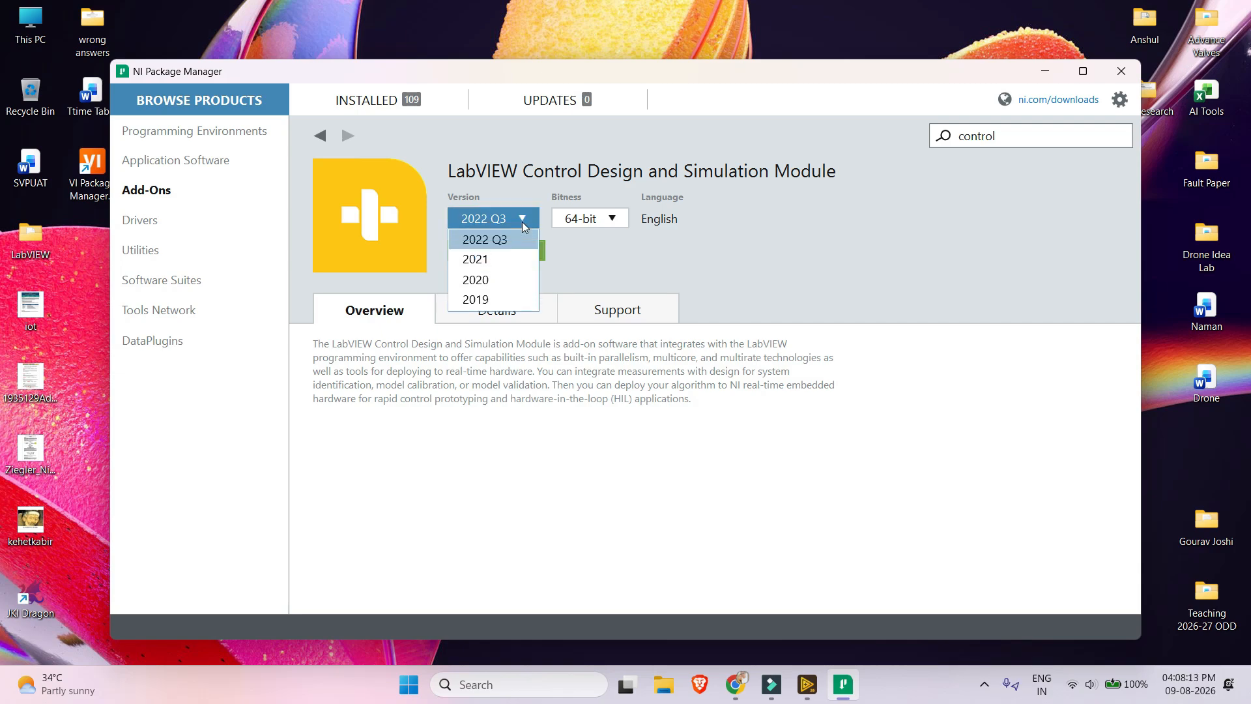
left_click(607, 249)
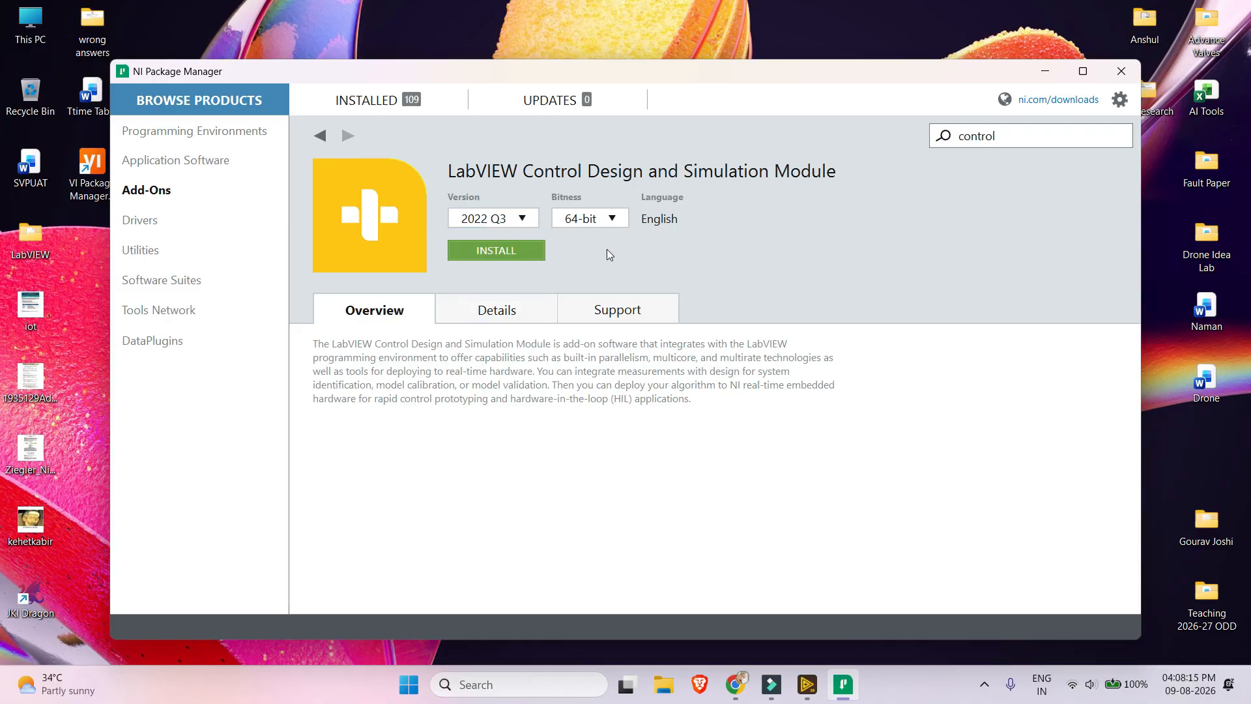
left_click(510, 254)
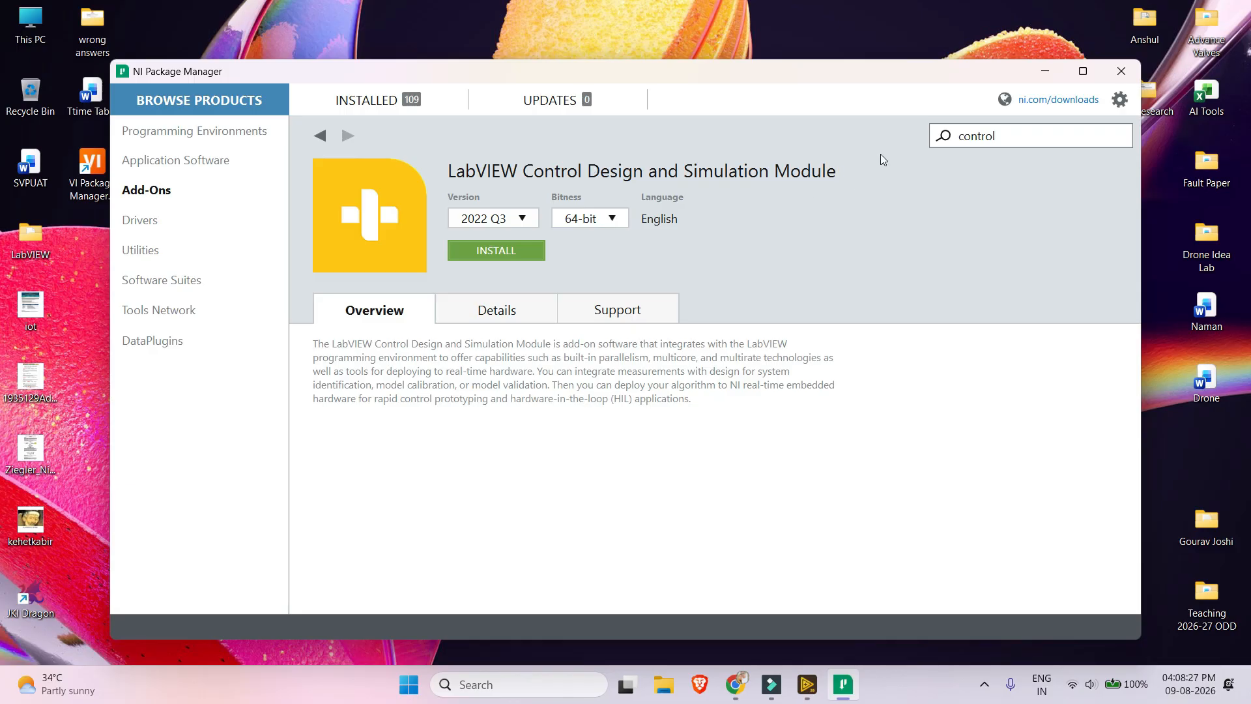
Close NI Package Manager and launch VI Package Manager from the desktop
left_click(1119, 77)
double_click(104, 170)
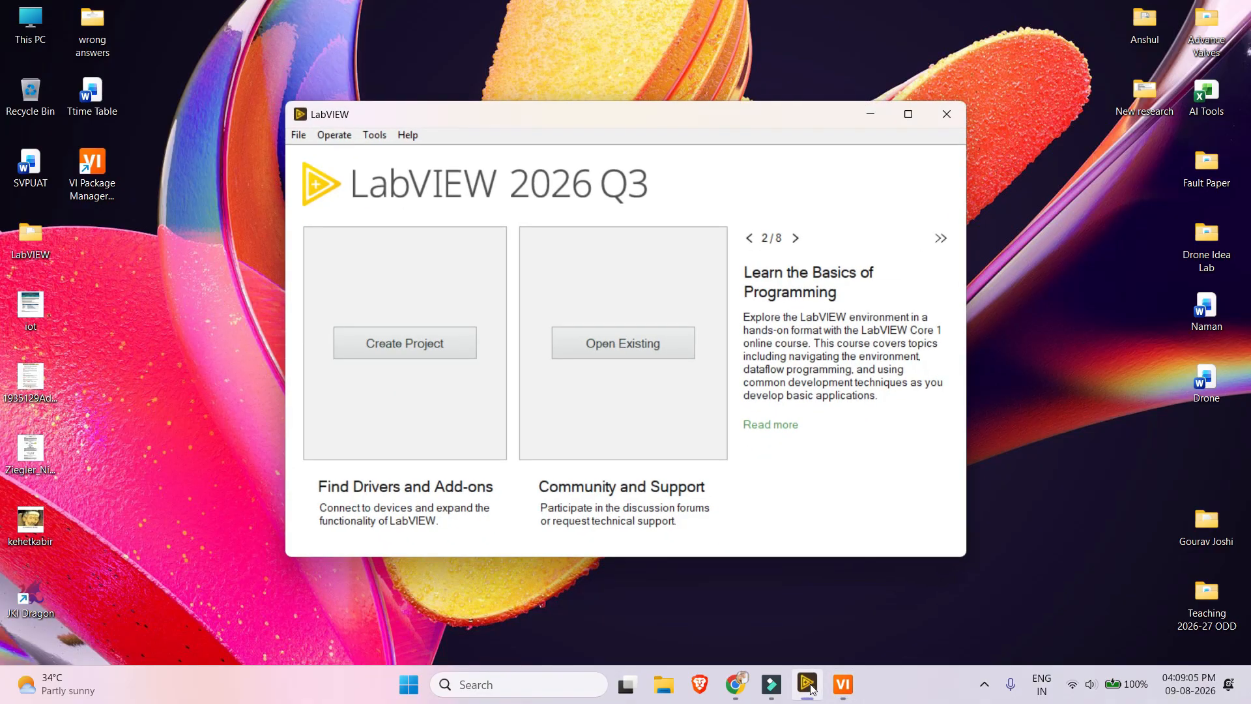
Create another blank VI in LabVIEW and tile its front panel and block diagram side by side
left_click(298, 134)
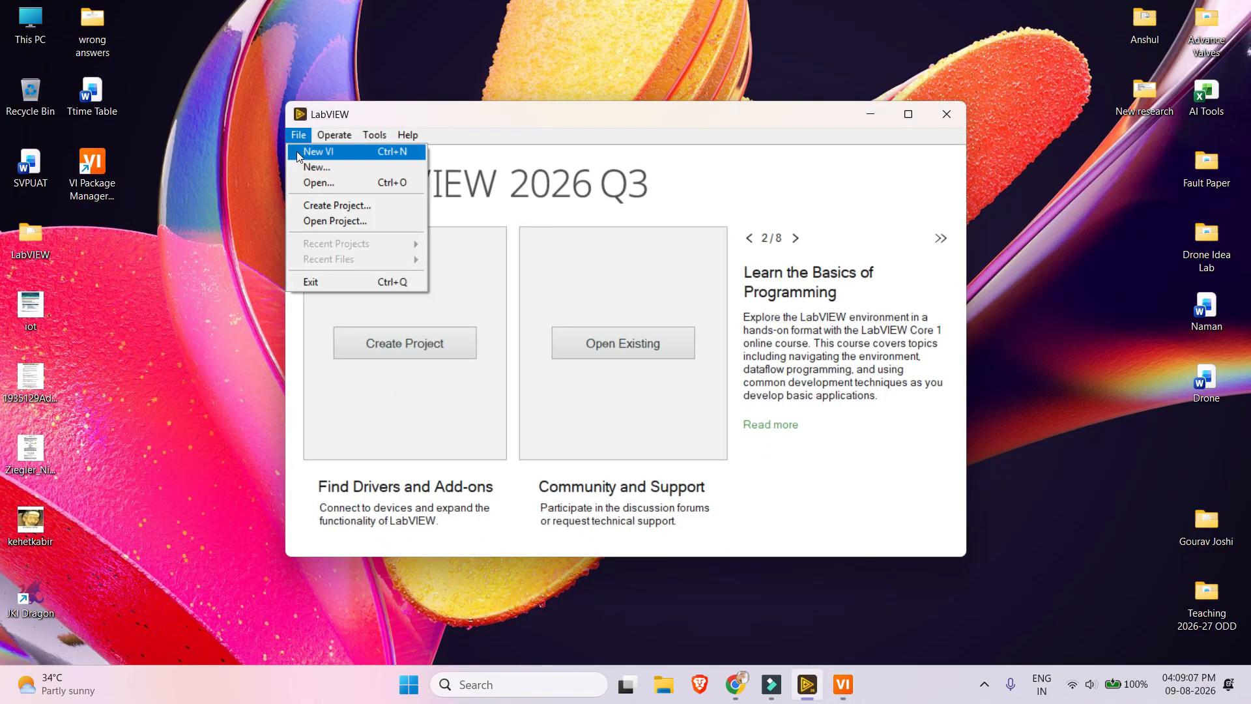
left_click(321, 151)
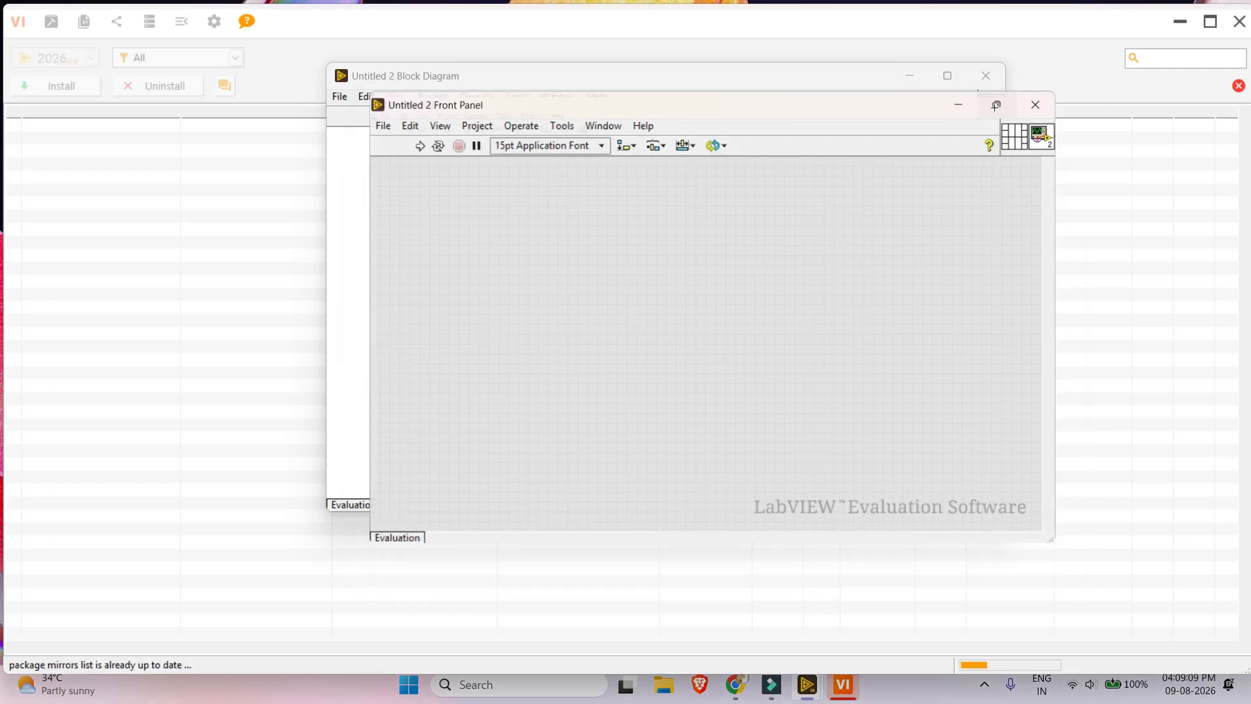
left_click(995, 105)
key("ctrl+t")
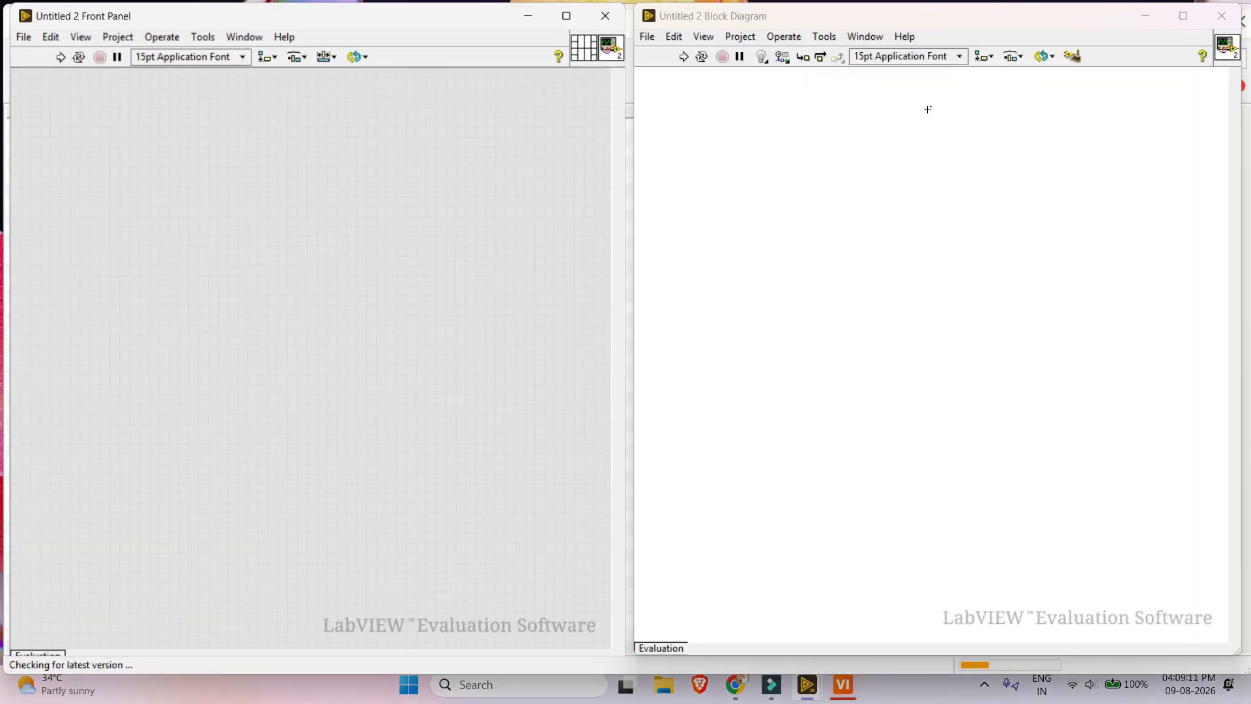
Look through the Express, Control & Simulation and Connectivity categories of the block diagram's Functions palette, and dismiss it
right_click(928, 109)
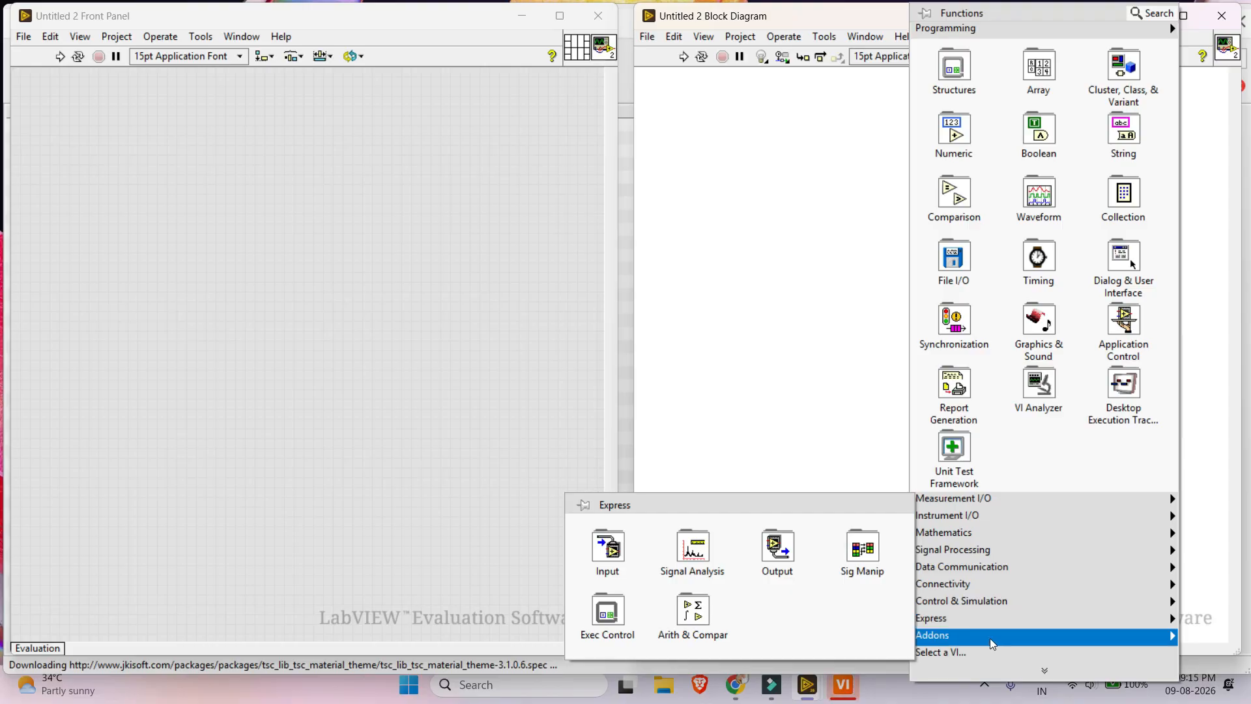
mouse_move(990, 639)
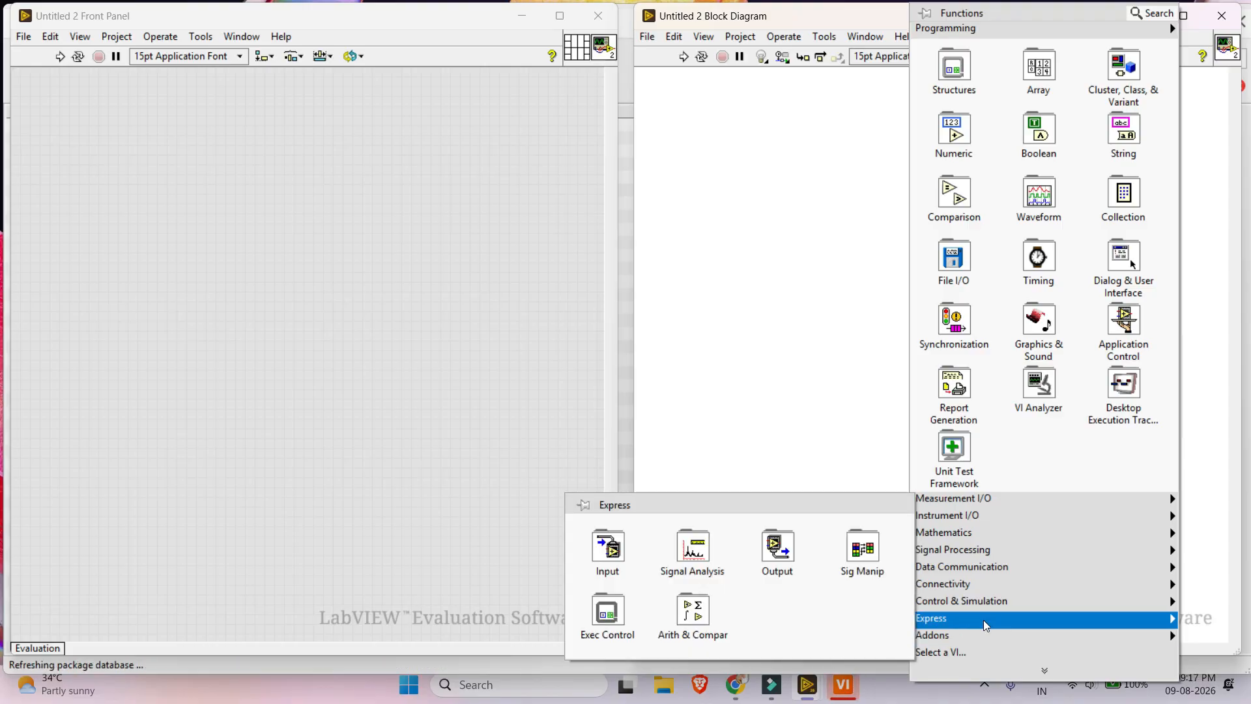
mouse_move(988, 611)
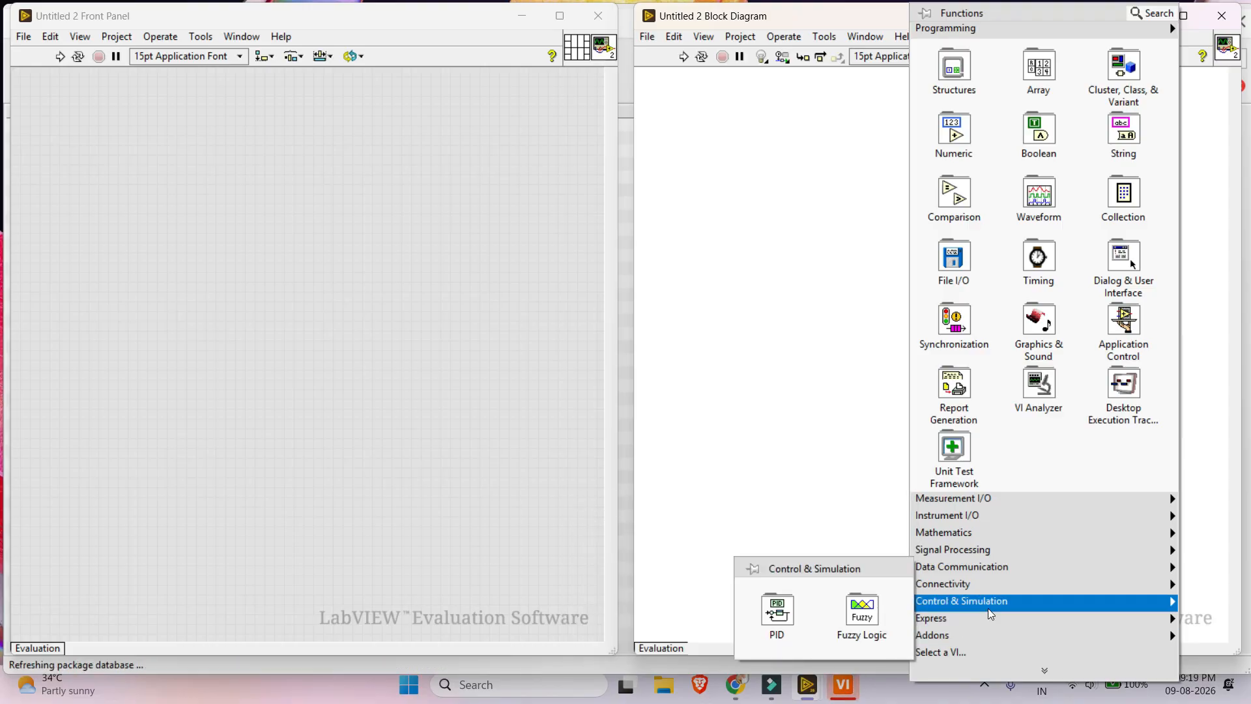
mouse_move(994, 585)
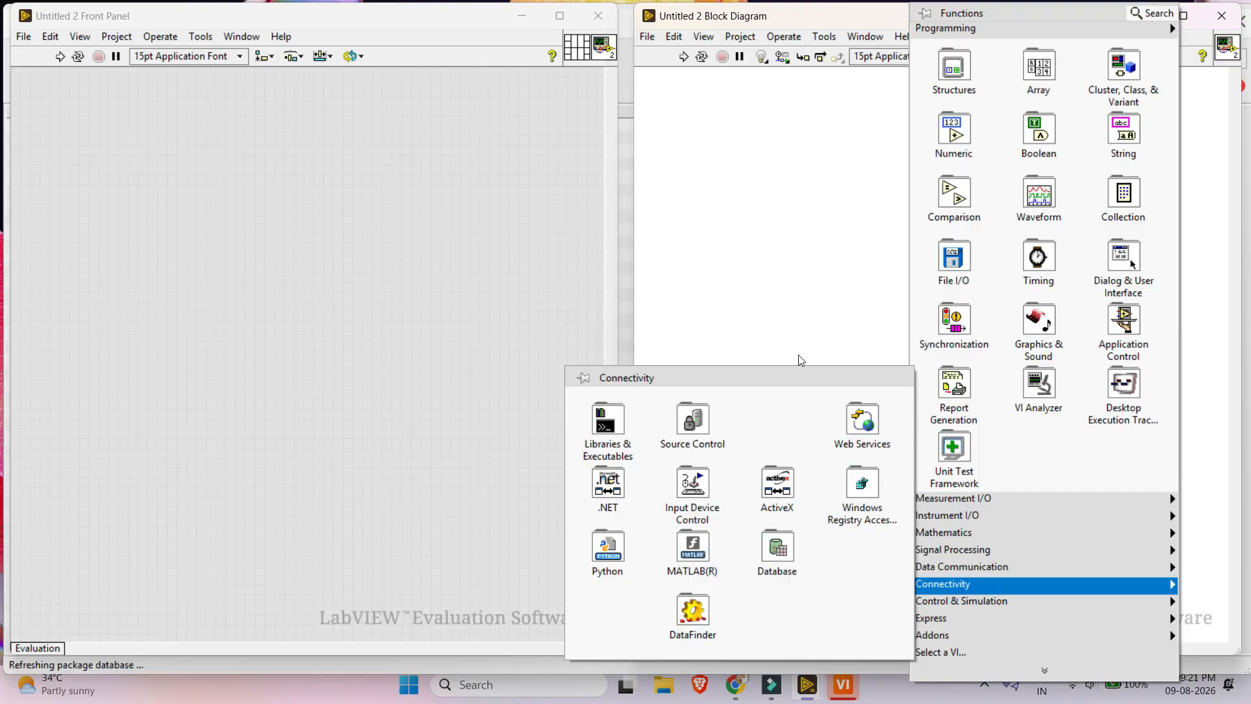
left_click(798, 355)
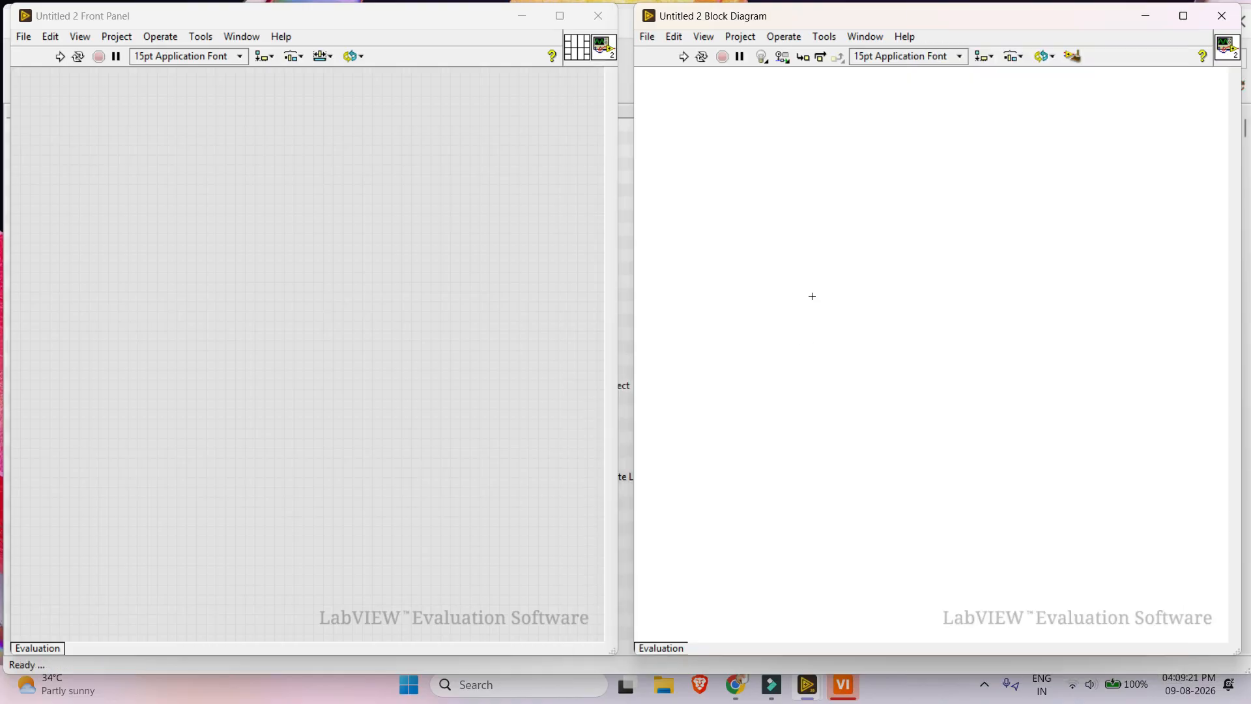
Minimize the LabVIEW front panel and block diagram windows and browse the list of available packages in VI Package Manager
left_click(529, 23)
left_click(529, 22)
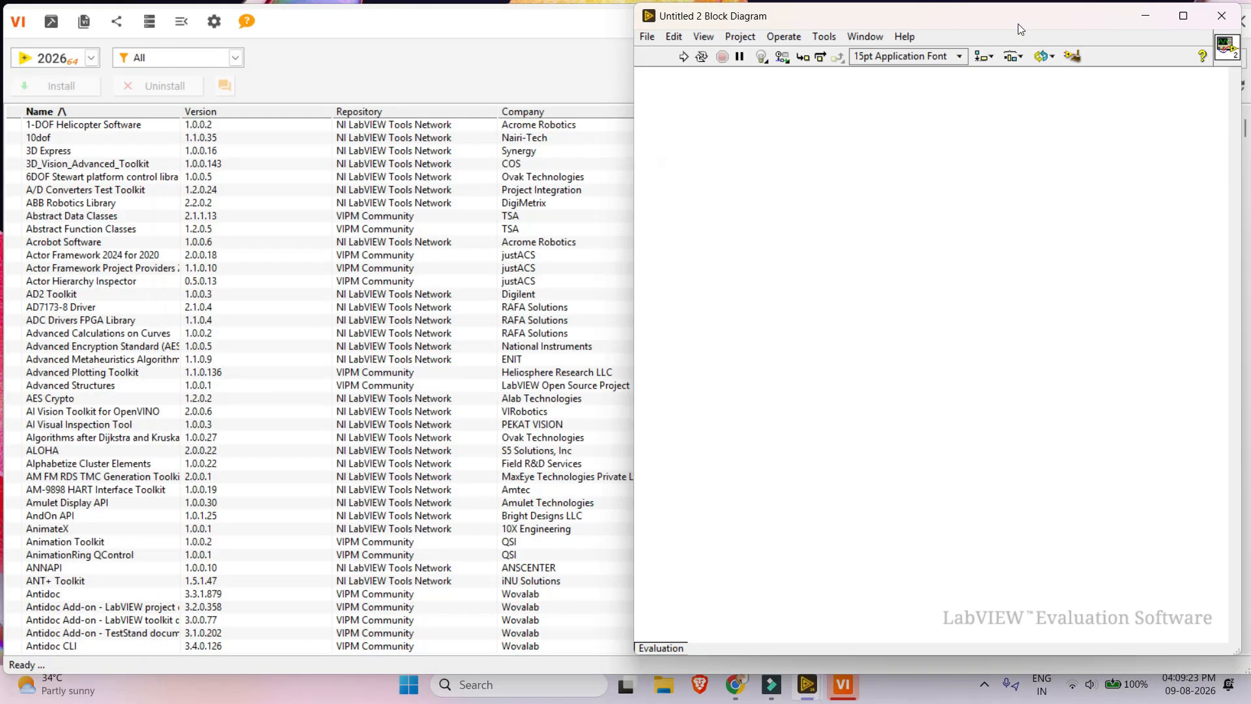
left_click(1151, 17)
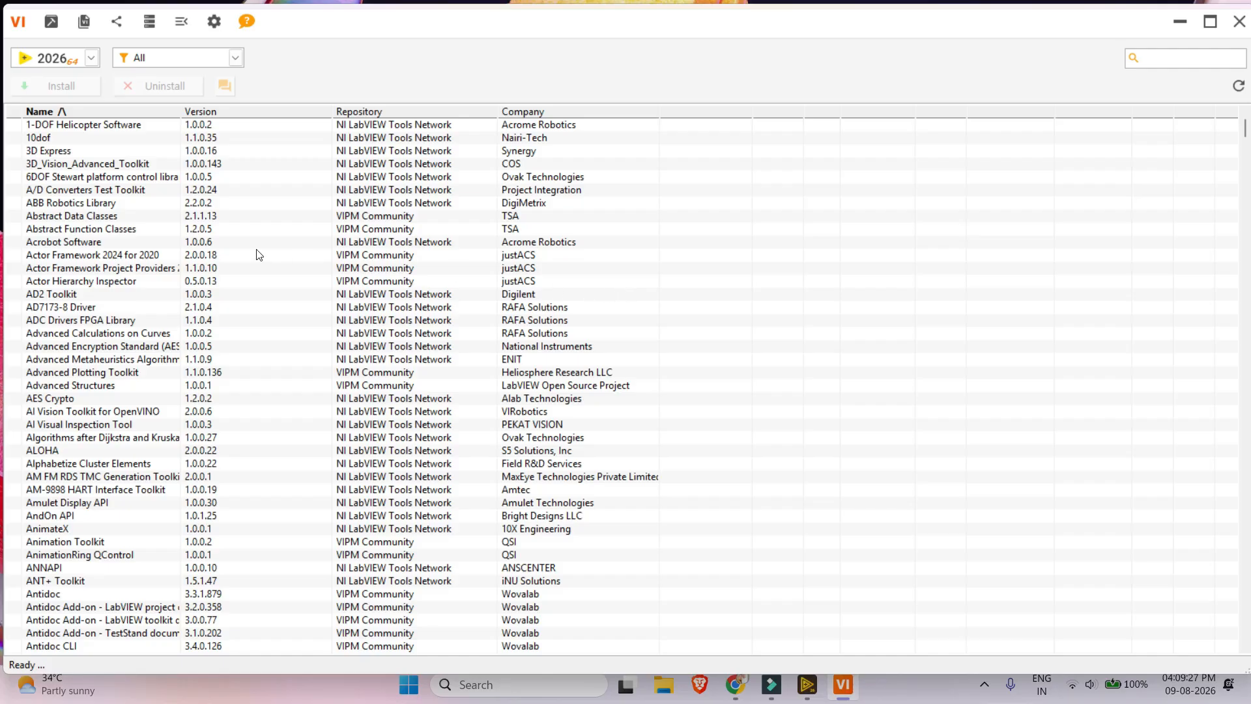
scroll(258, 254, "down", 17)
scroll(258, 254, "down", 17)
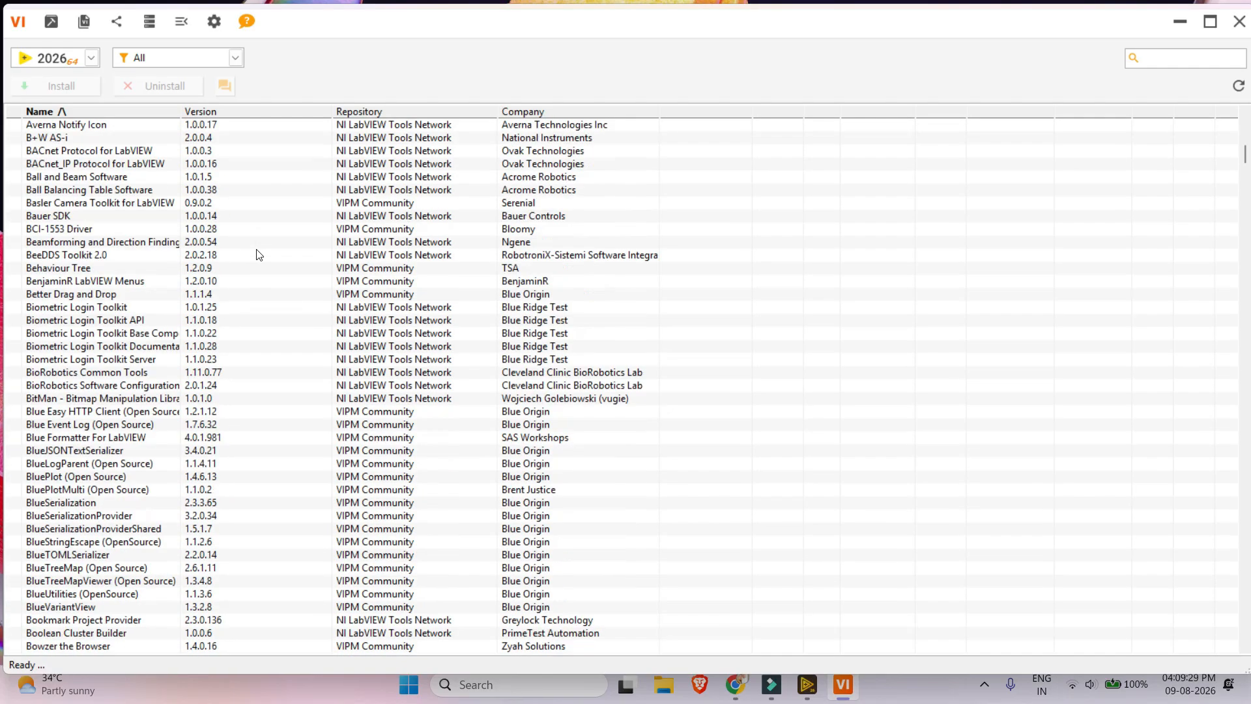
scroll(258, 254, "down", 20)
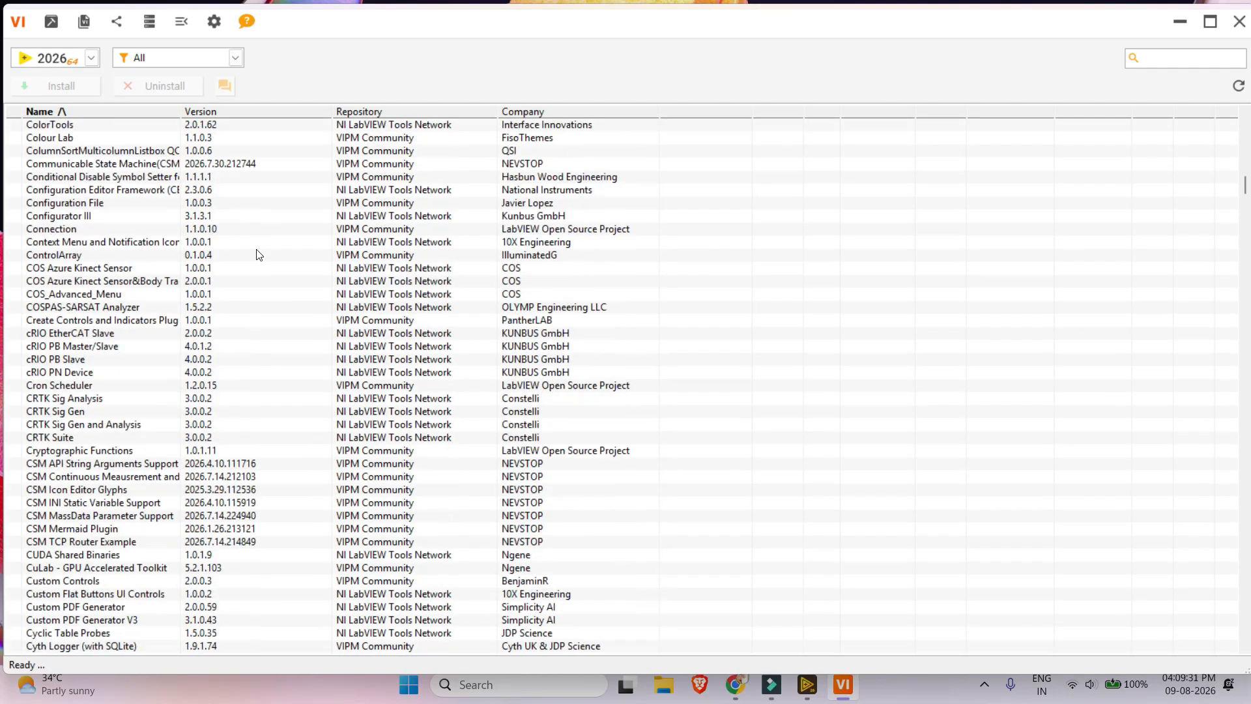
scroll(258, 254, "up", 20)
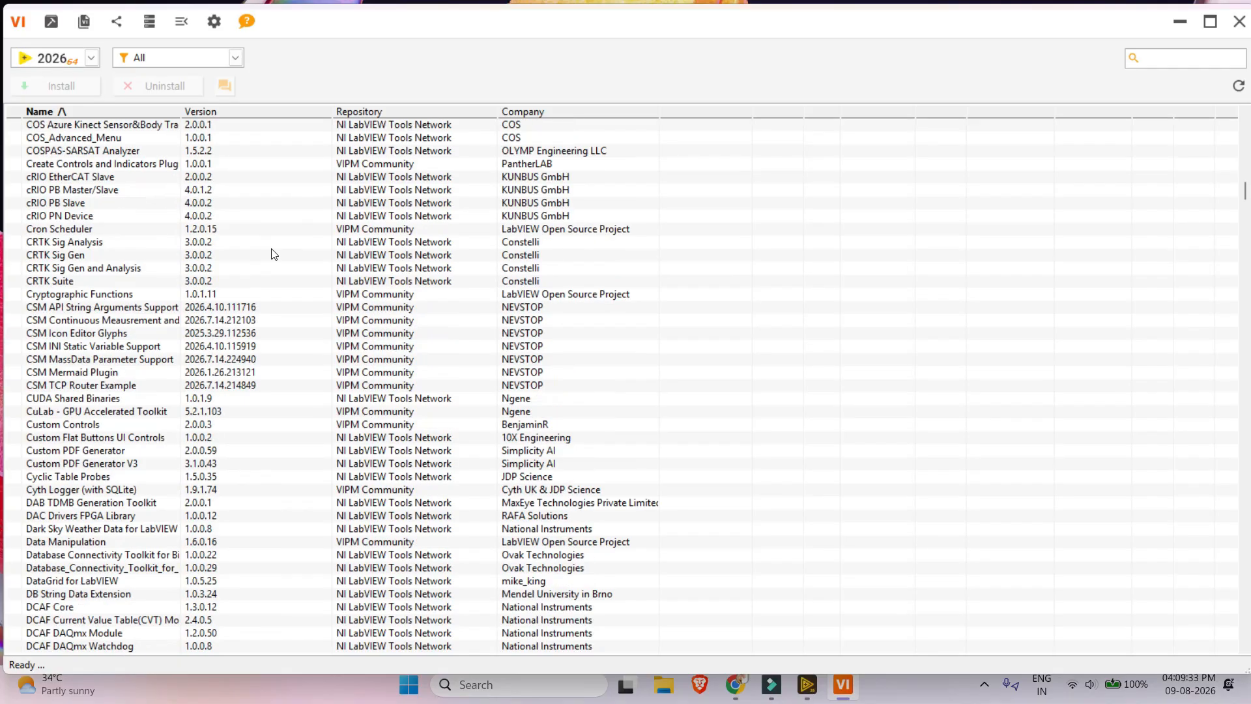
scroll(279, 254, "up", 12)
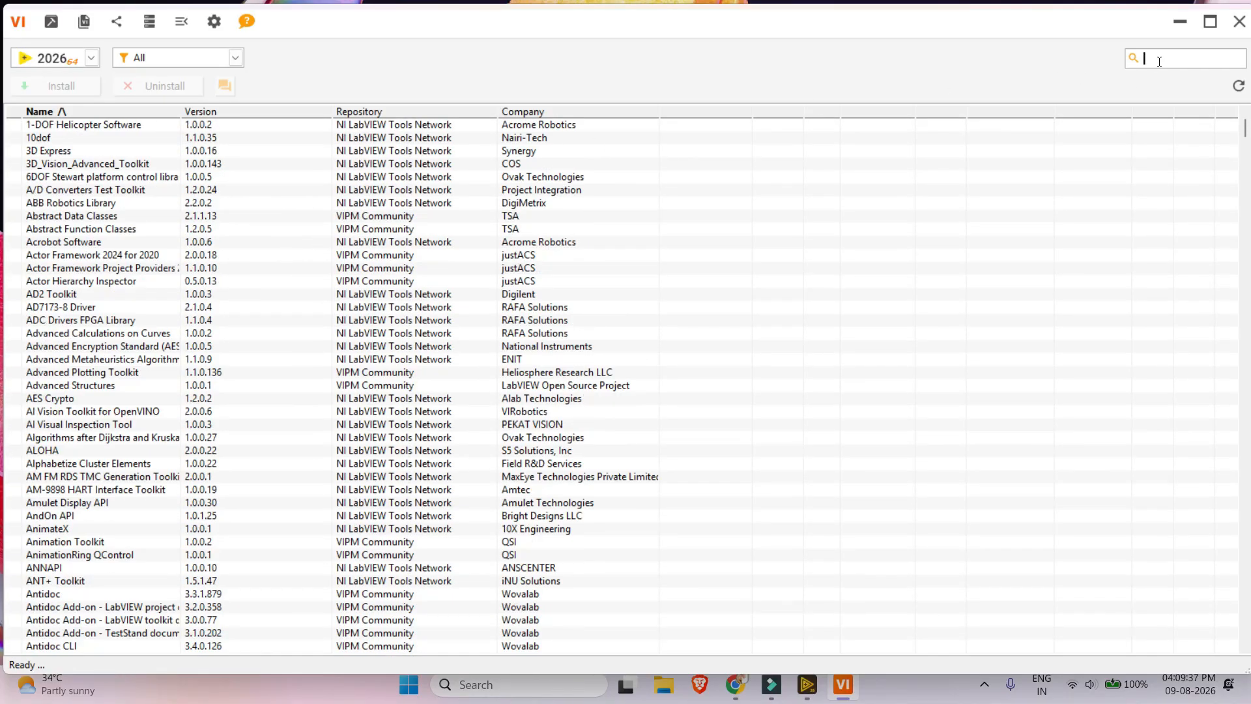
Search the packages for "arduino" and widen the Name column to fit the full package names
left_click(1159, 61)
type("arduino")
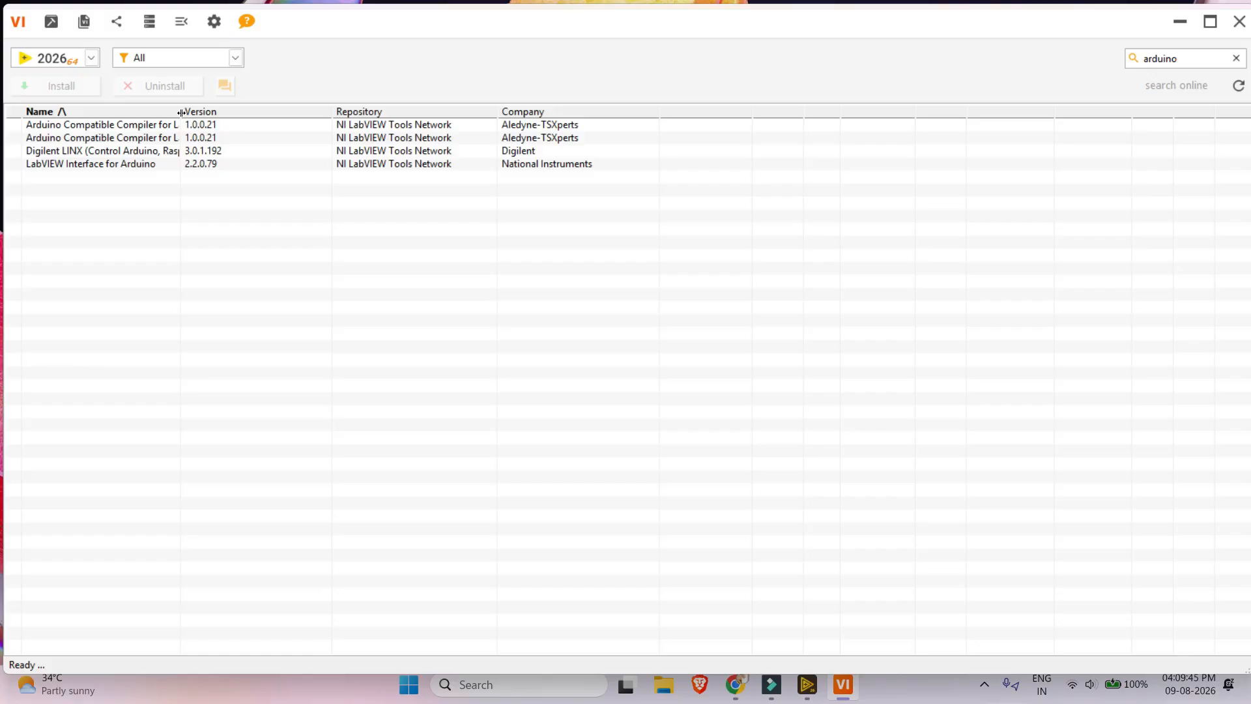
left_click_drag(180, 116, 411, 116)
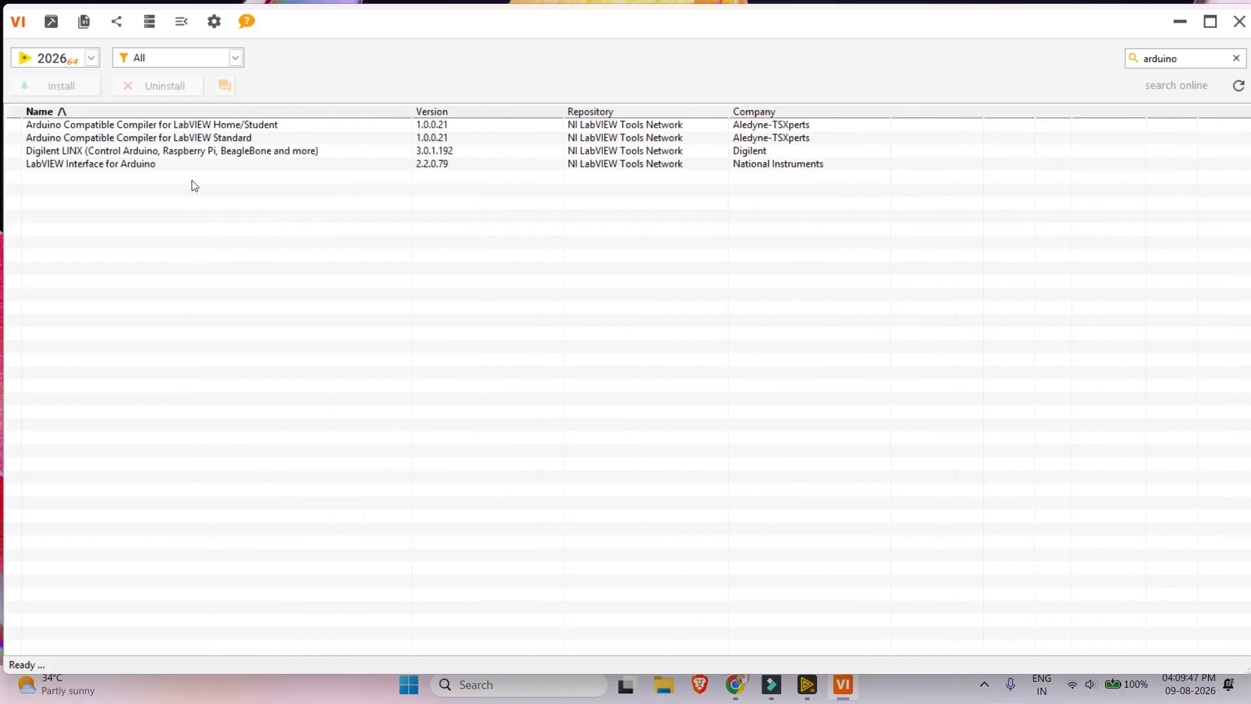
Start installing Digilent LINX (Control Arduino, Raspberry Pi, BeagleBone and more) with its MakerHub Toolbox dependency, and agree to the LabVIEW restart
left_click(51, 152)
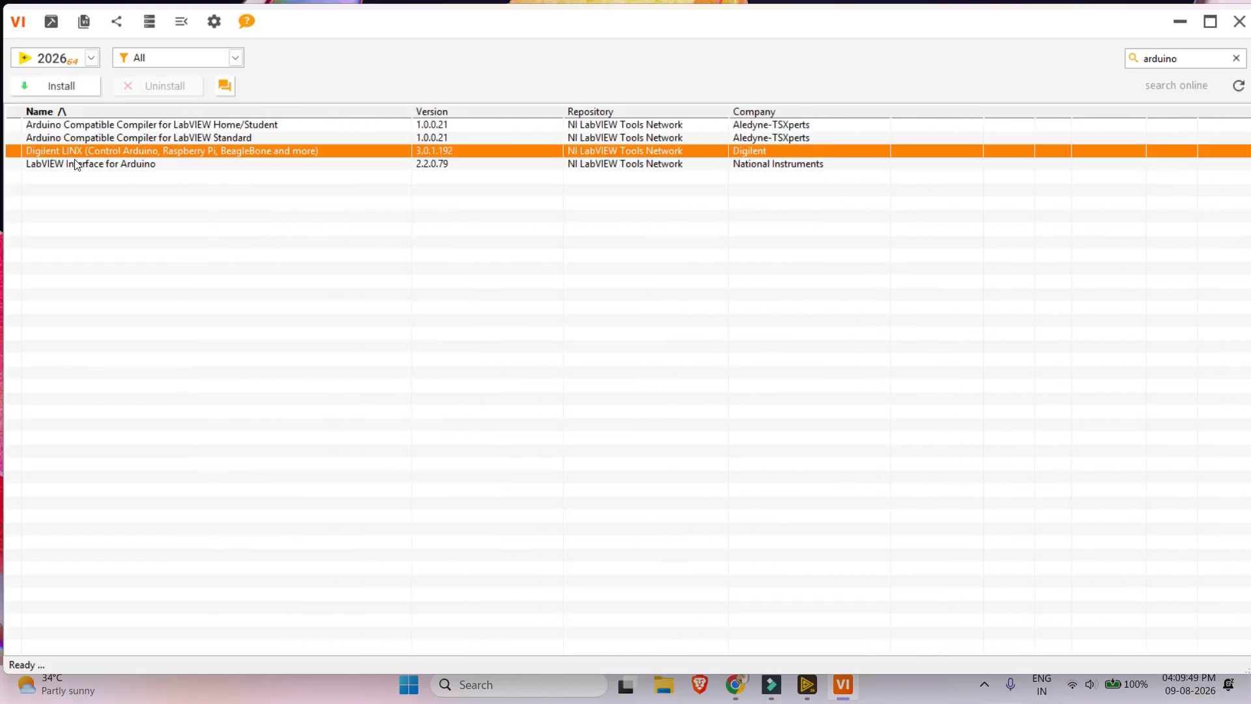
left_click(59, 88)
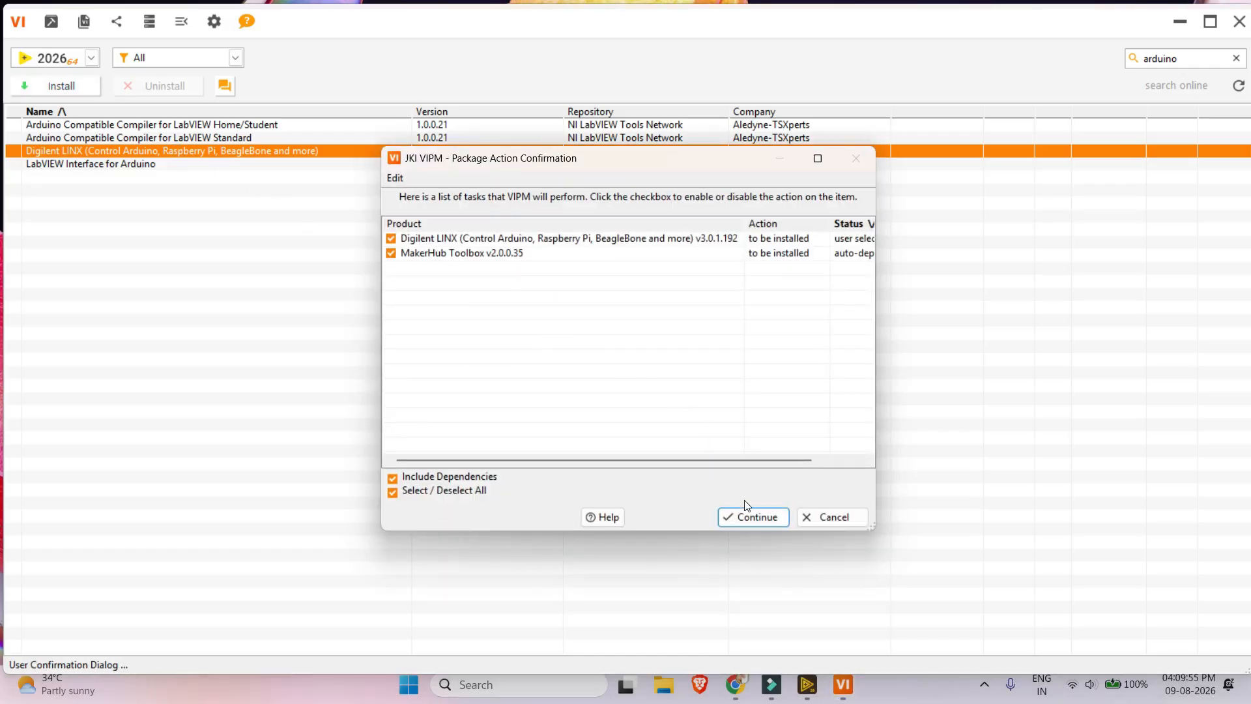
left_click(755, 516)
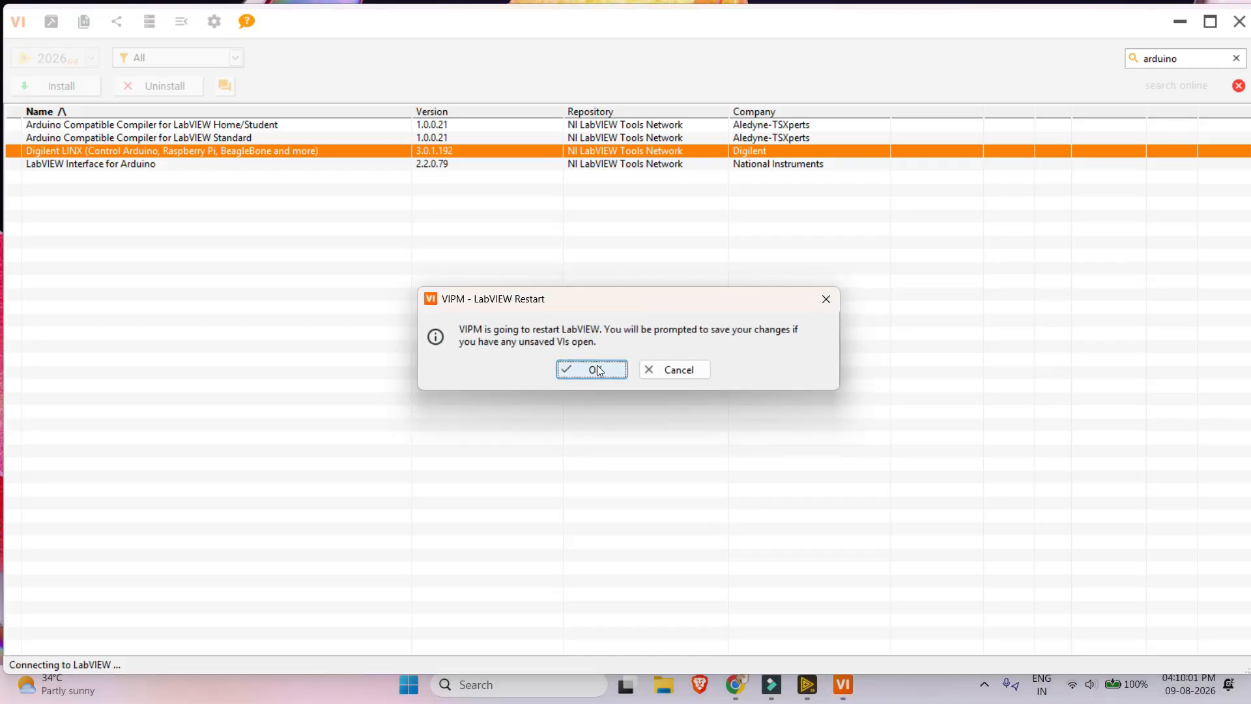
left_click(597, 370)
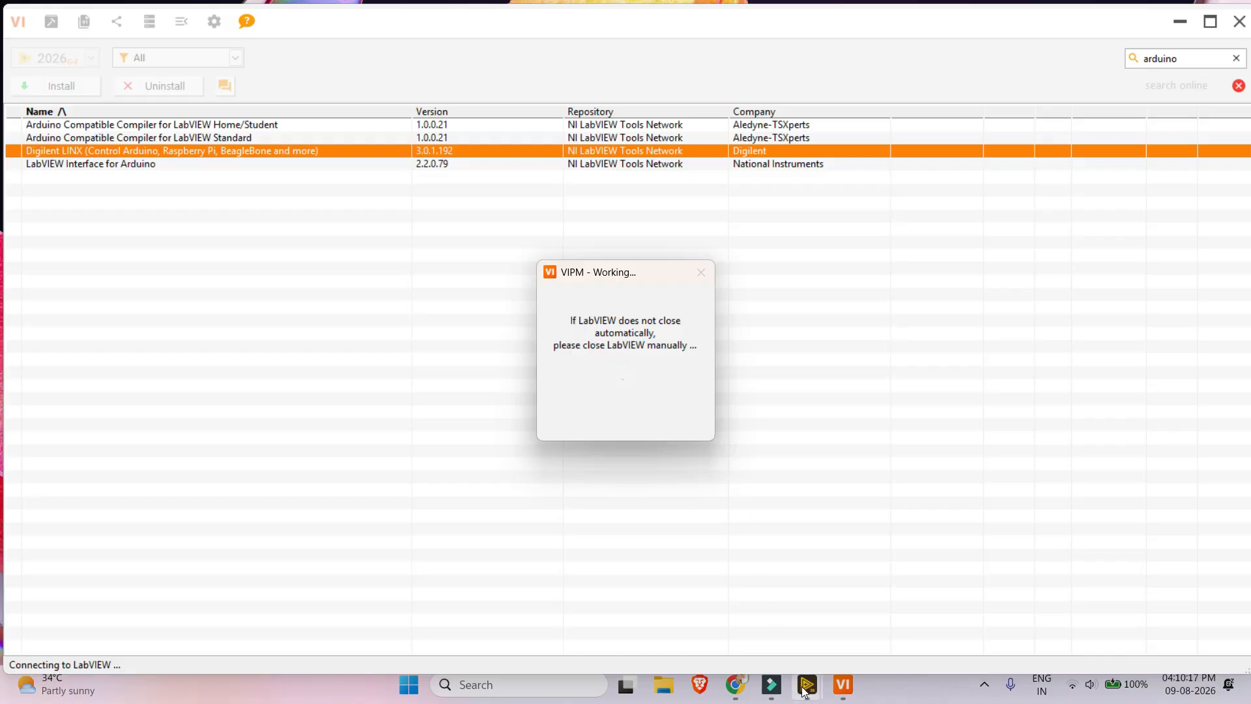
Close the open Untitled 2 VI and the LabVIEW start window manually, and confirm the LabVIEW restart again
mouse_move(805, 692)
left_click(796, 539)
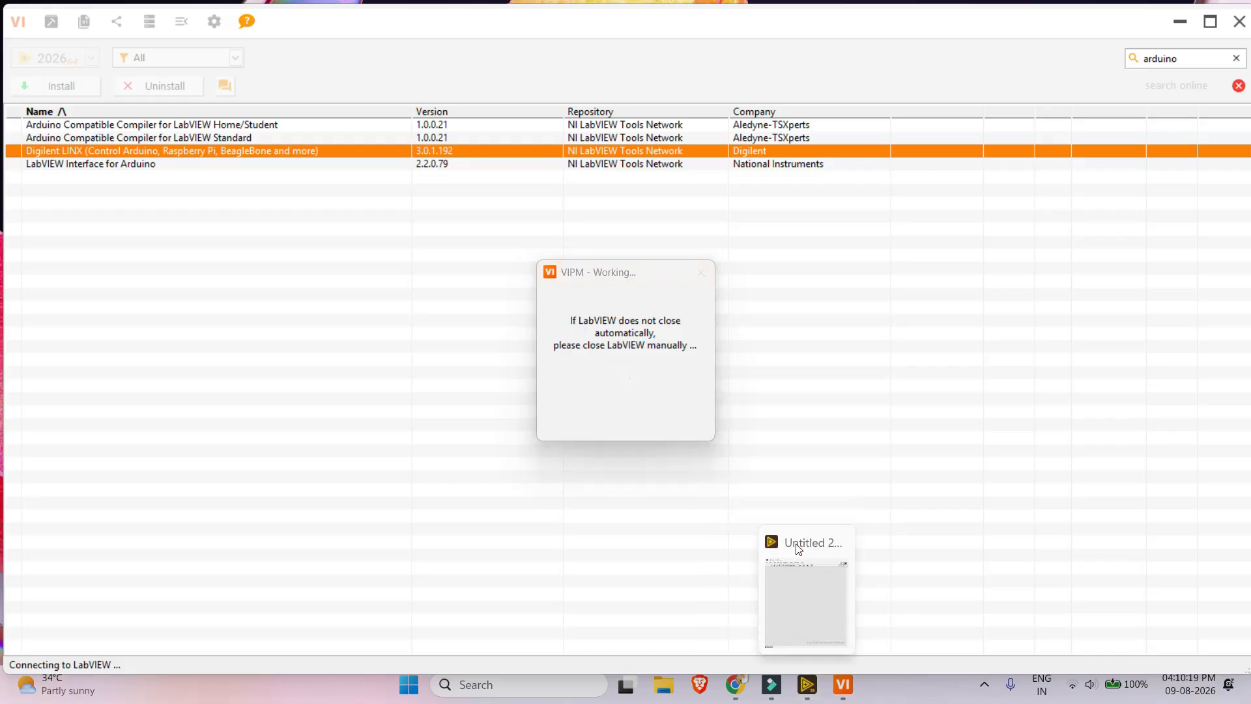
left_click(837, 542)
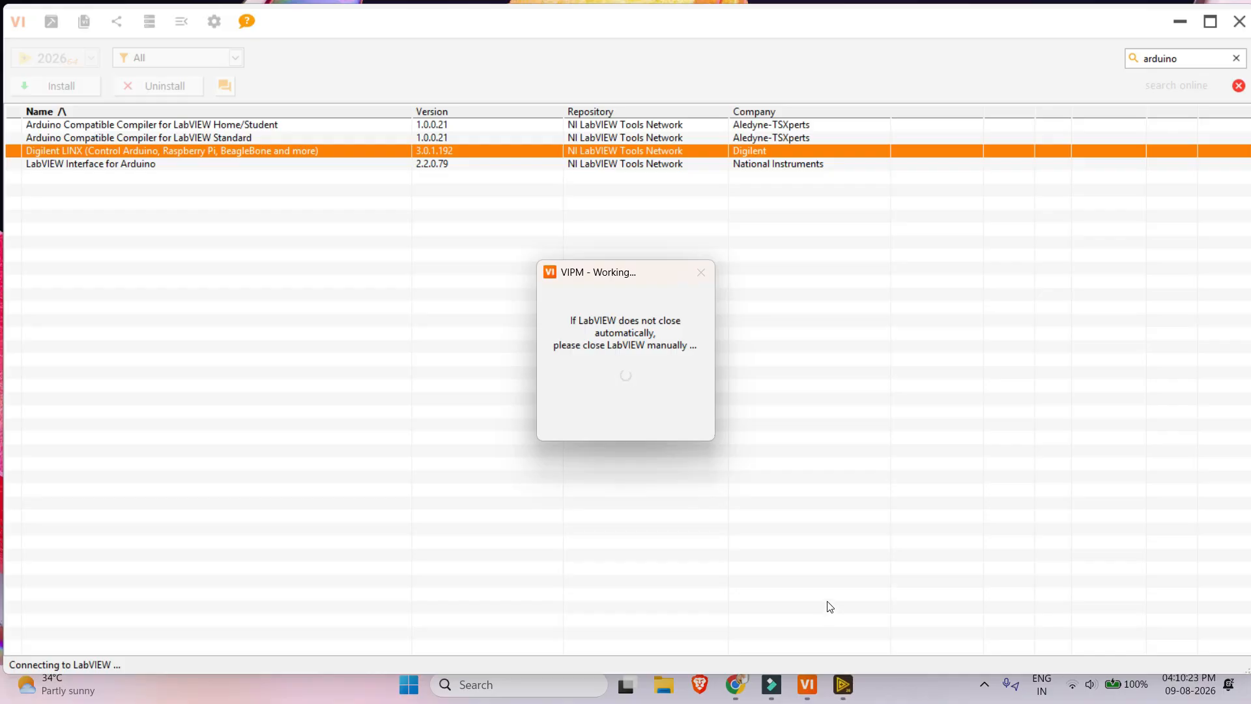
mouse_move(843, 685)
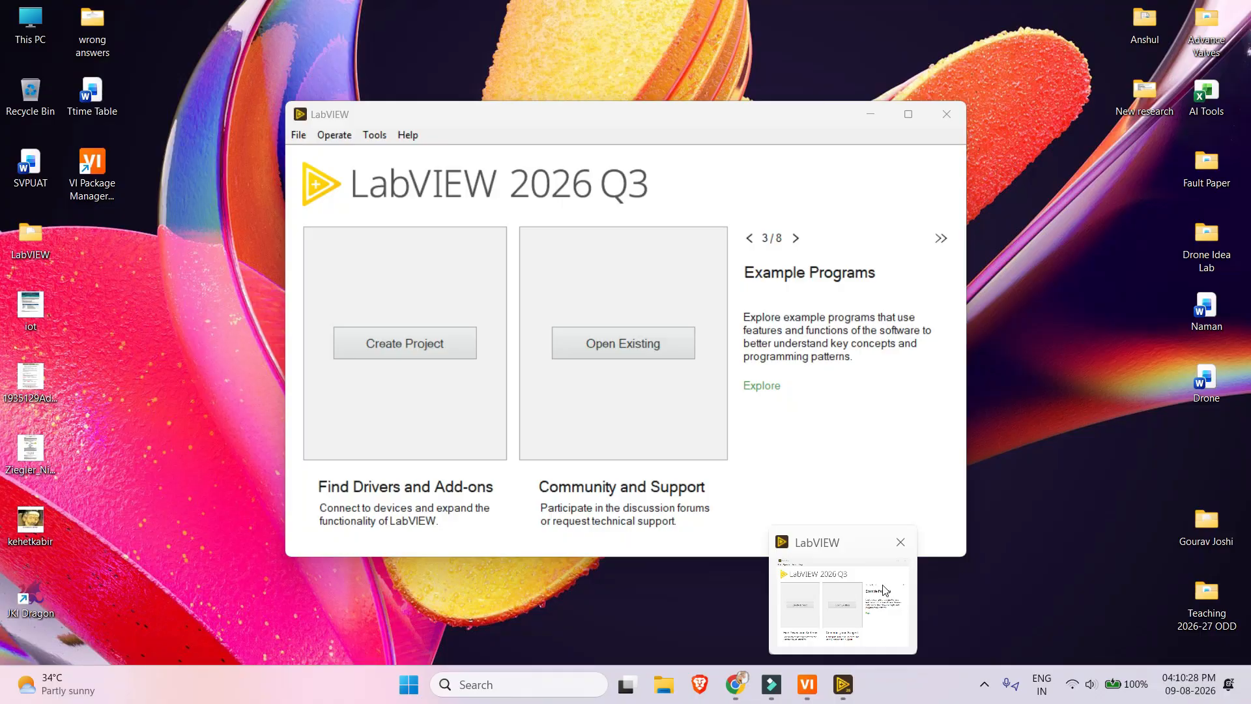
left_click(900, 544)
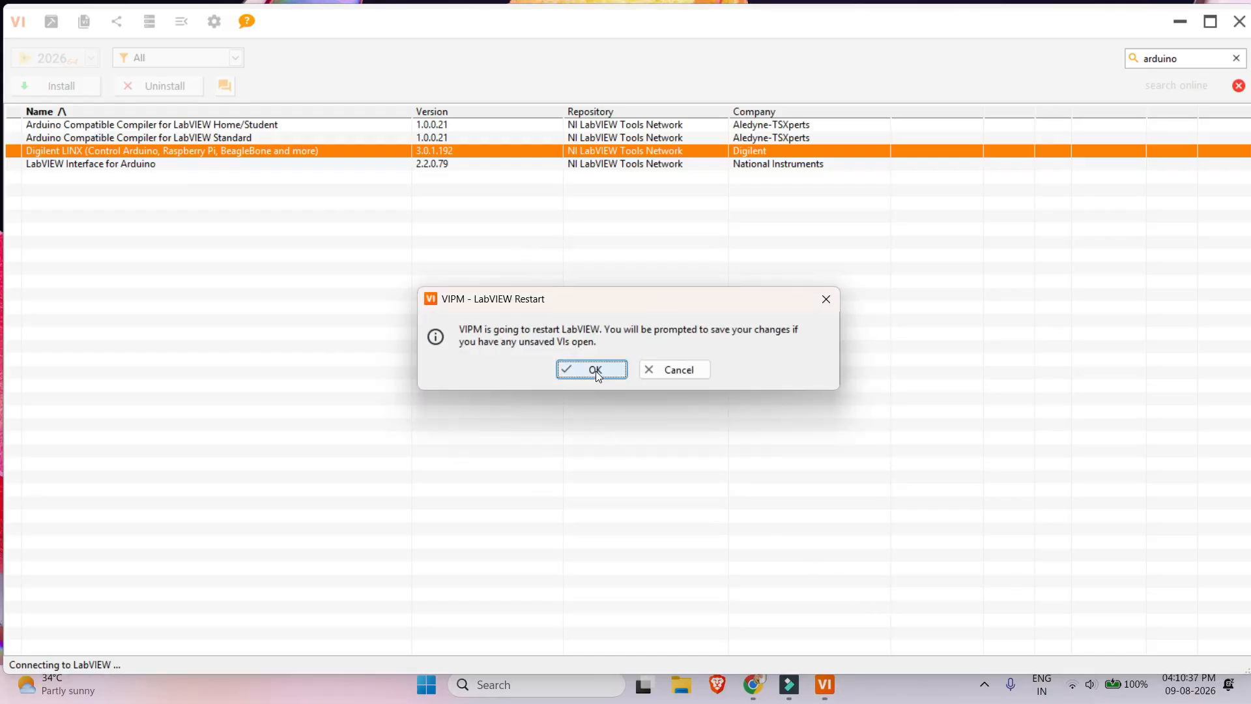
left_click(596, 370)
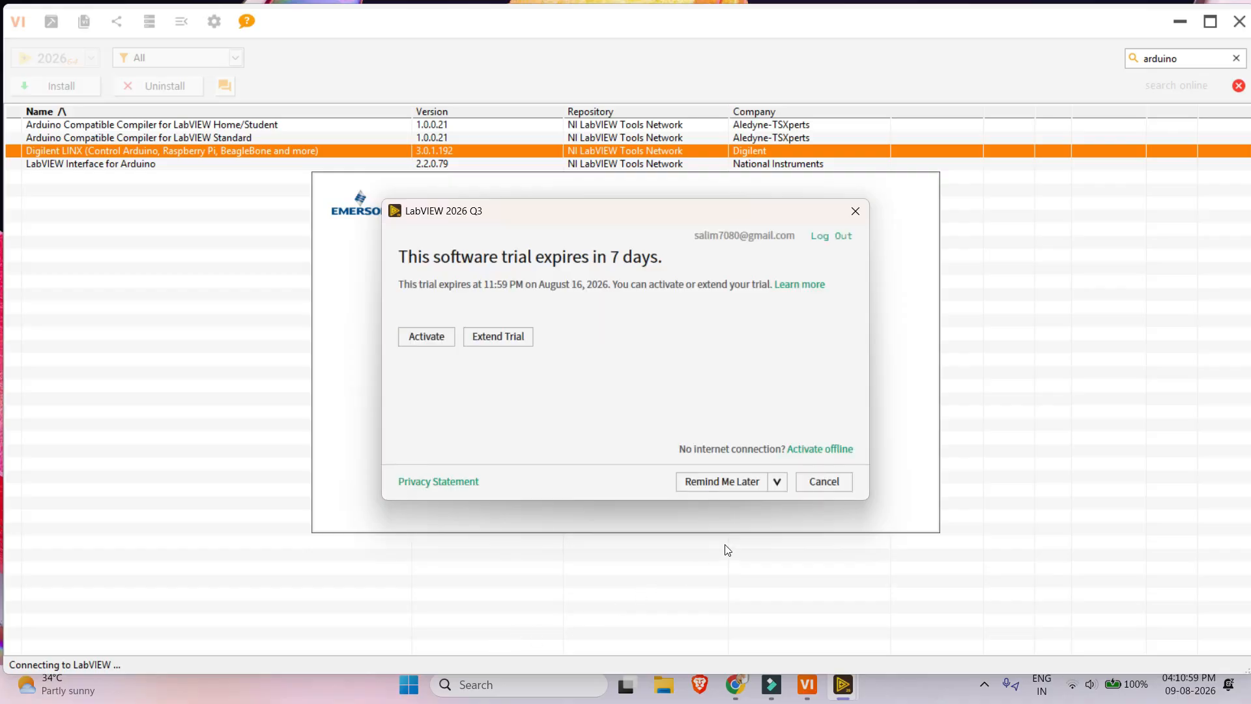
Postpone LabVIEW's activation reminders and allow its network access, and accept the license agreements of both packages to install them
left_click(737, 478)
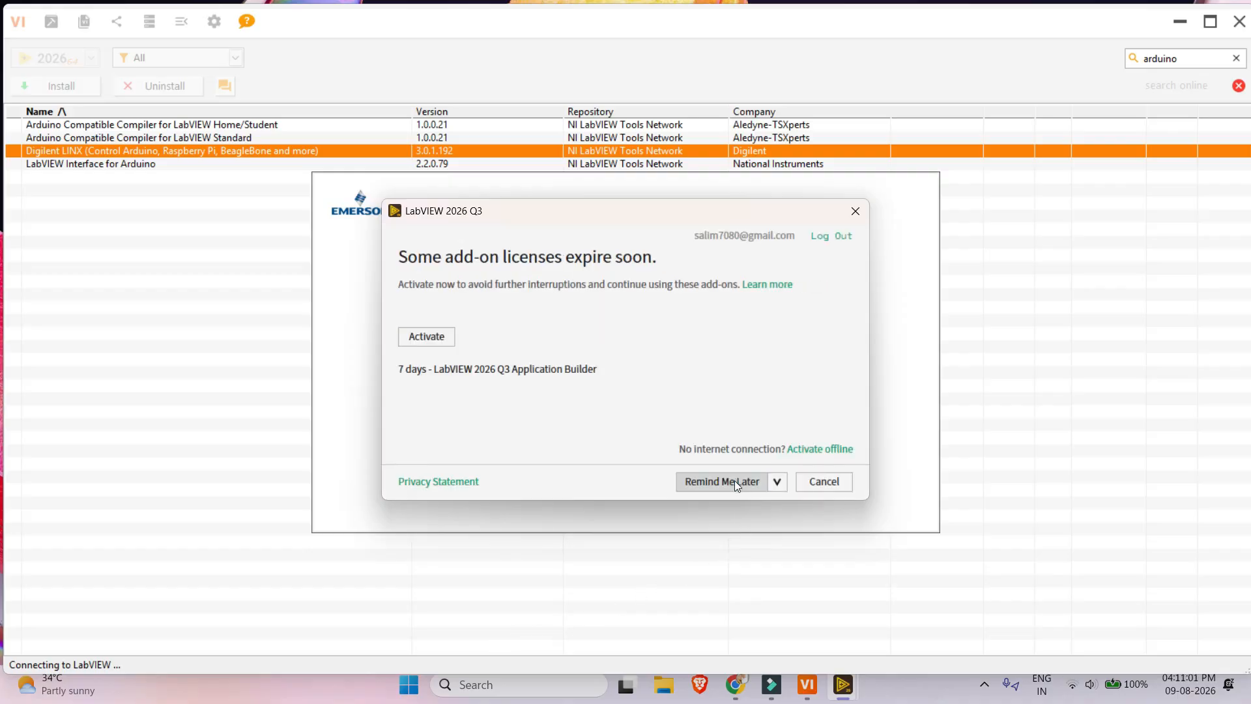
left_click(727, 487)
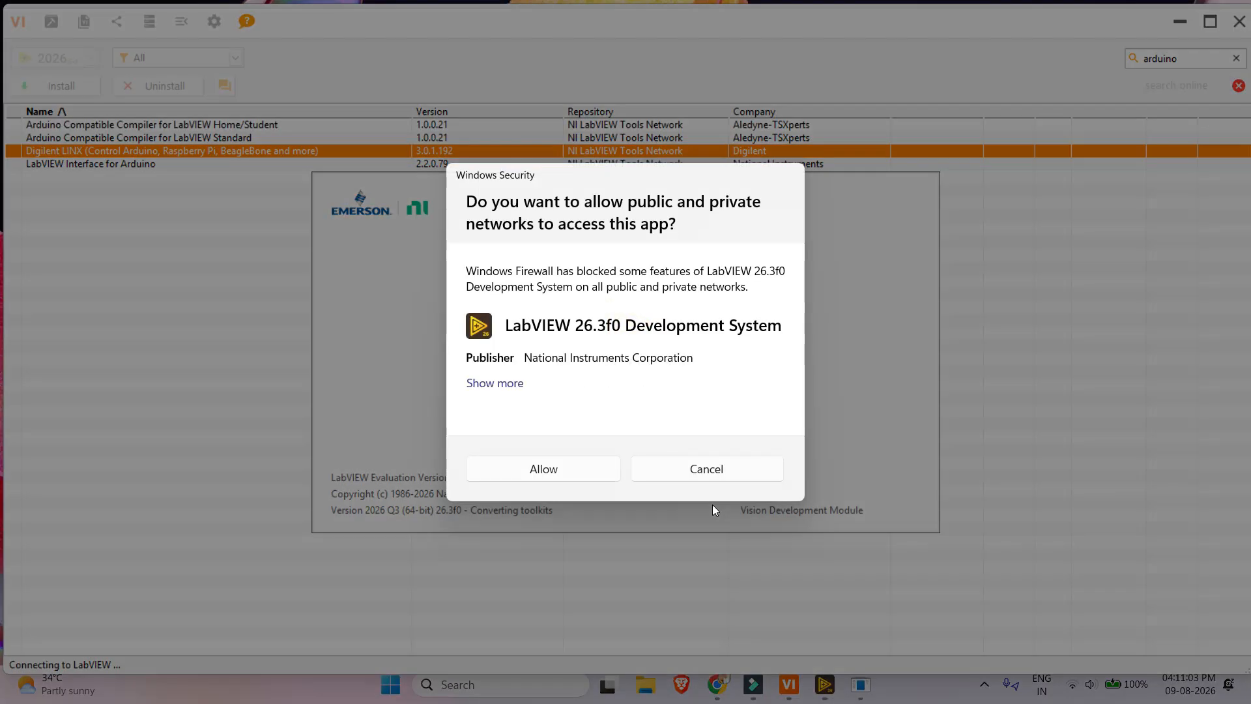
left_click(558, 479)
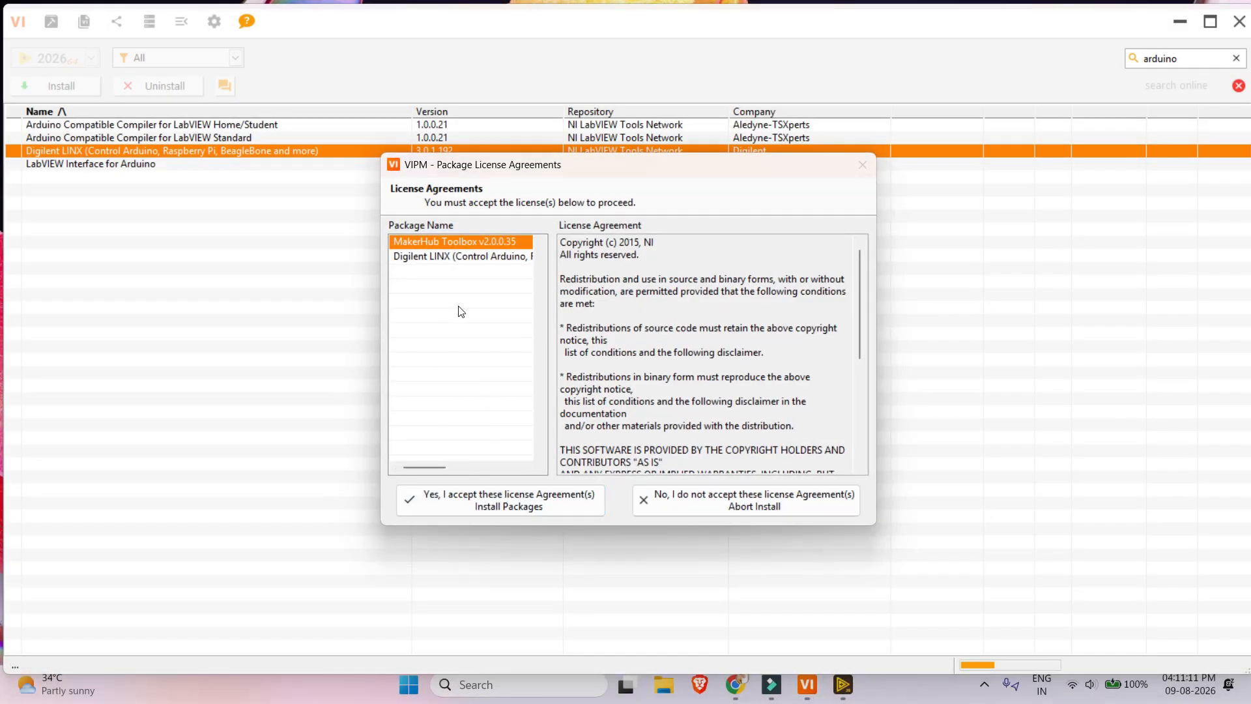
left_click(479, 503)
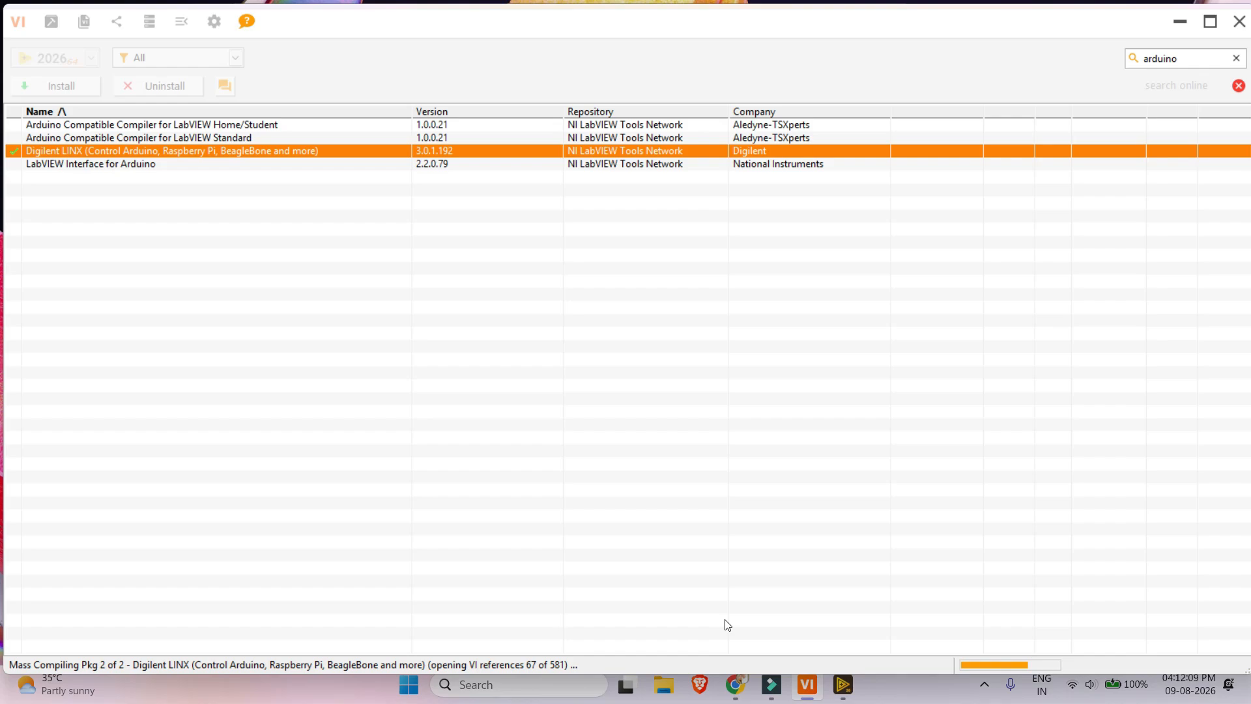
left_click(983, 685)
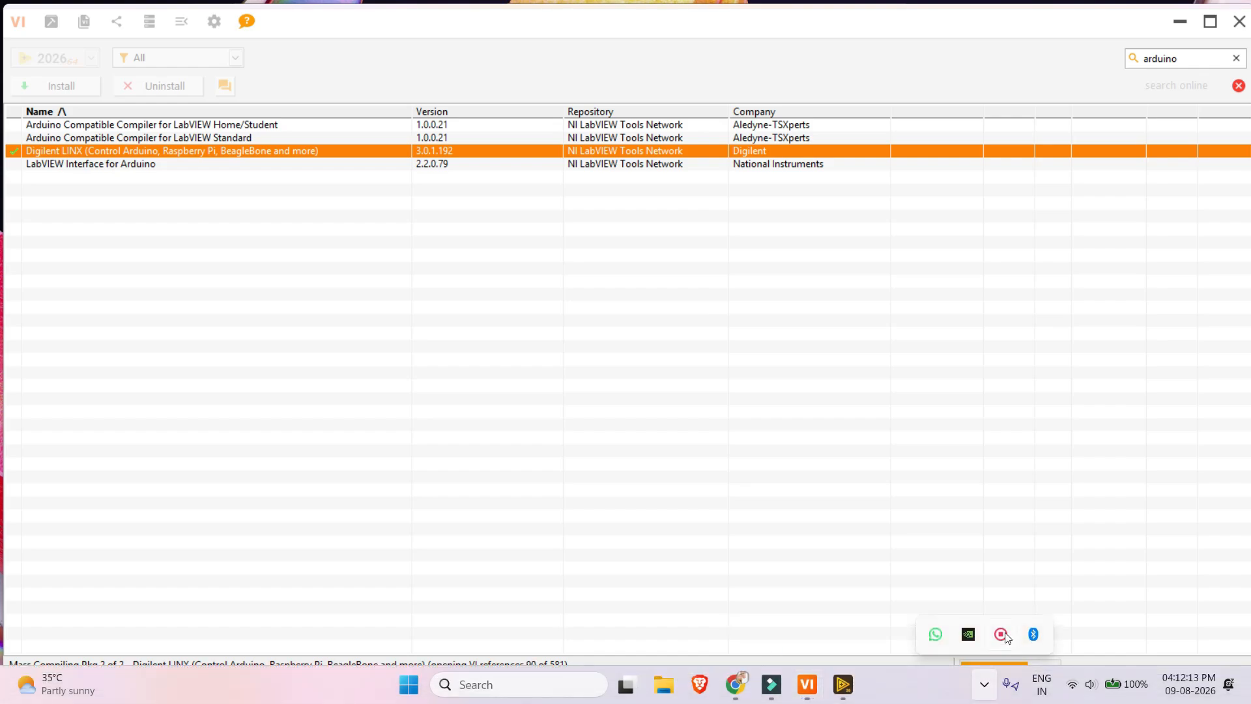
left_click(1007, 637)
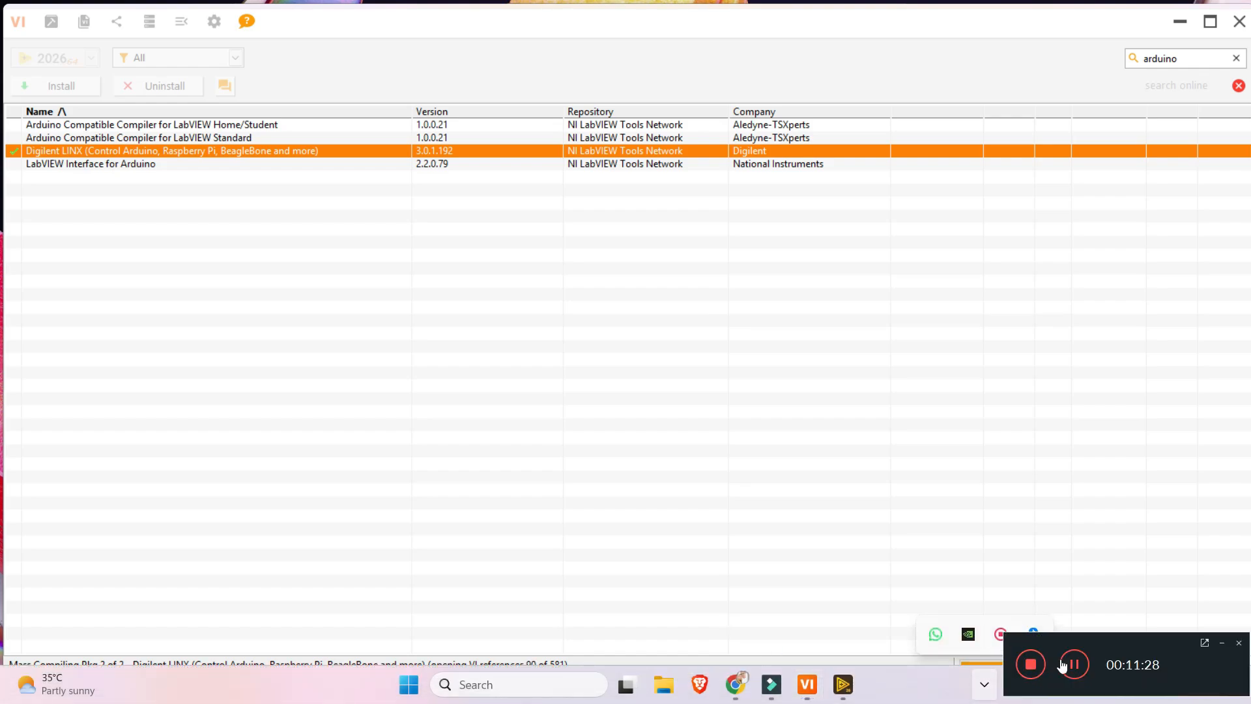
left_click(1070, 666)
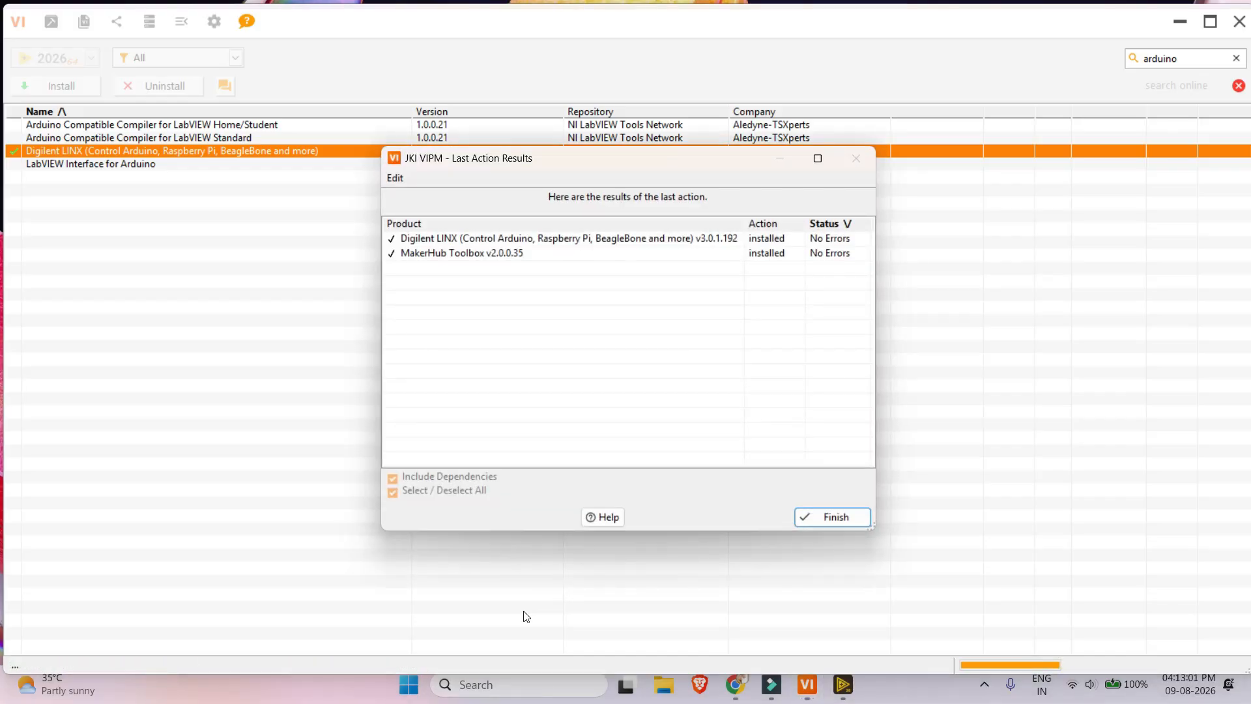
Finish the package installation results, clear the package selection, and close VI Package Manager
left_click(827, 518)
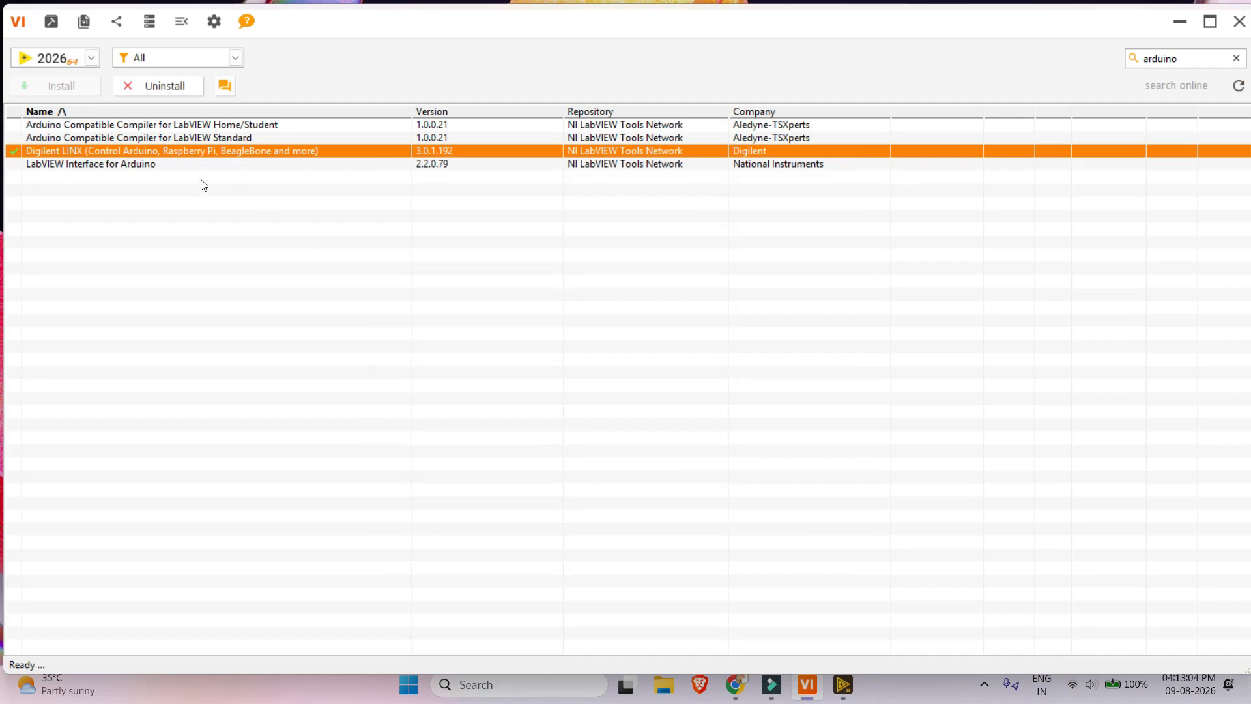
left_click(22, 181)
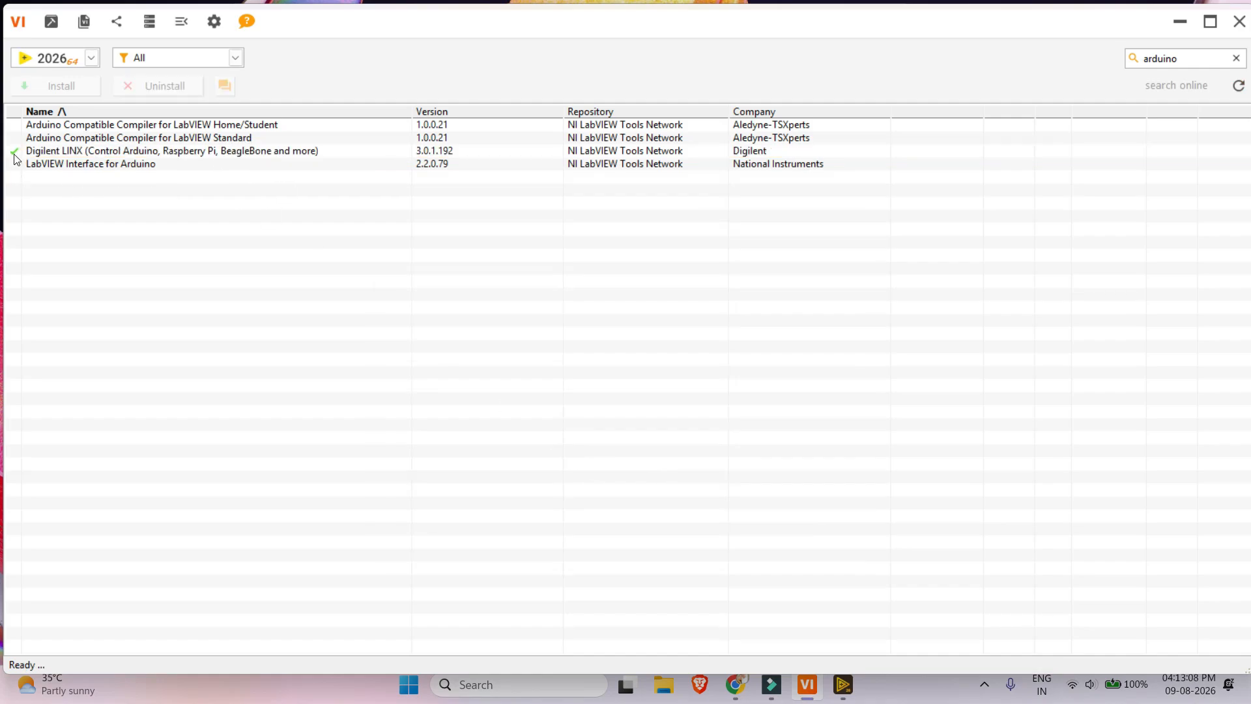
left_click(1239, 26)
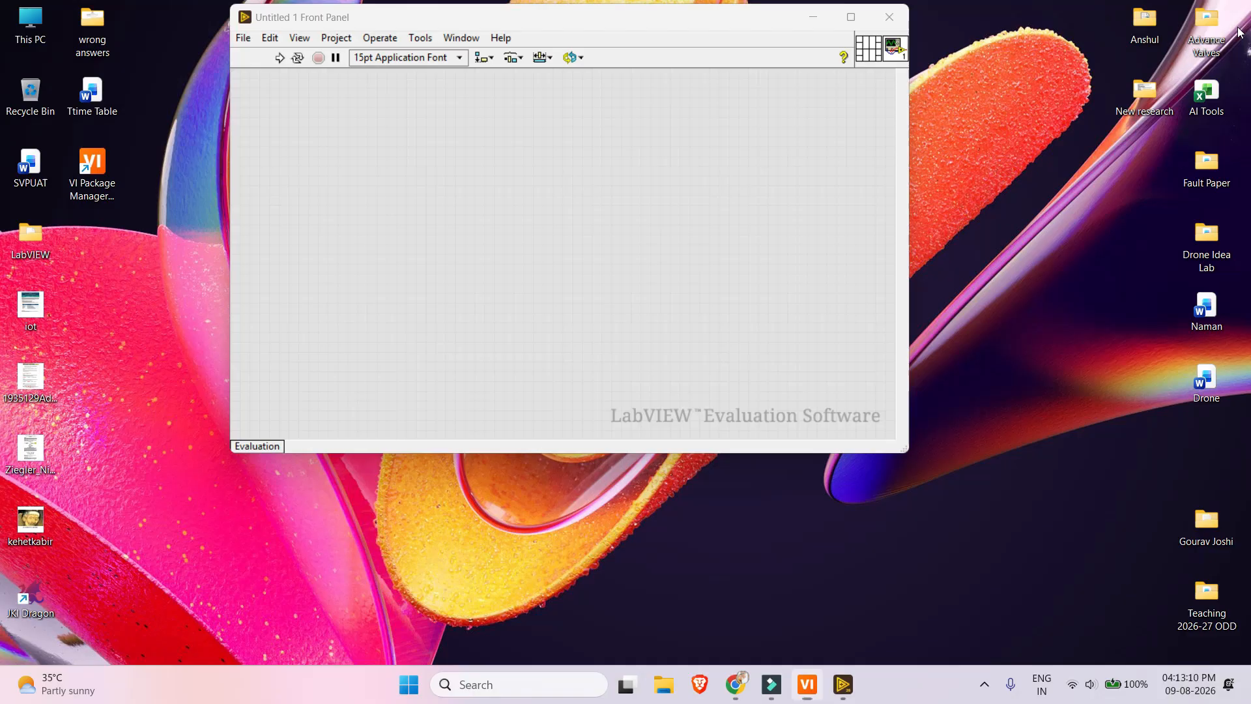
Maximize the Untitled 1 front panel, dismiss the trial notice, and open its block diagram maximized
left_click(851, 17)
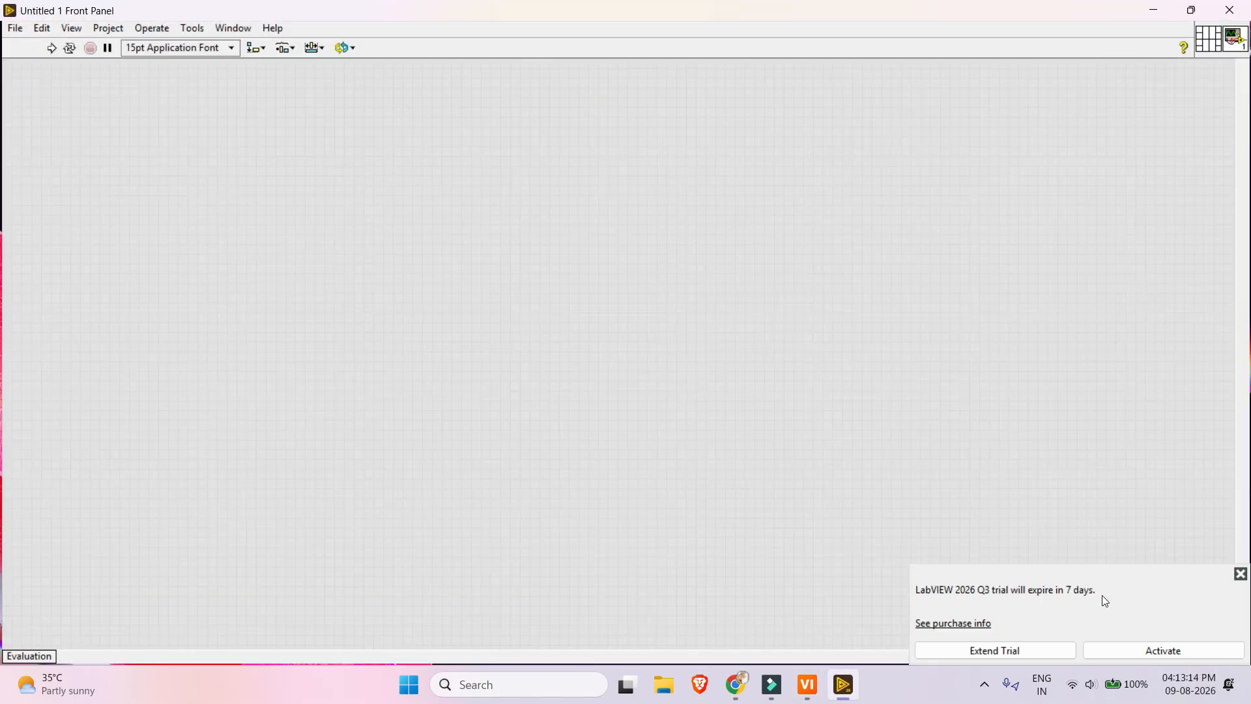
left_click(1240, 573)
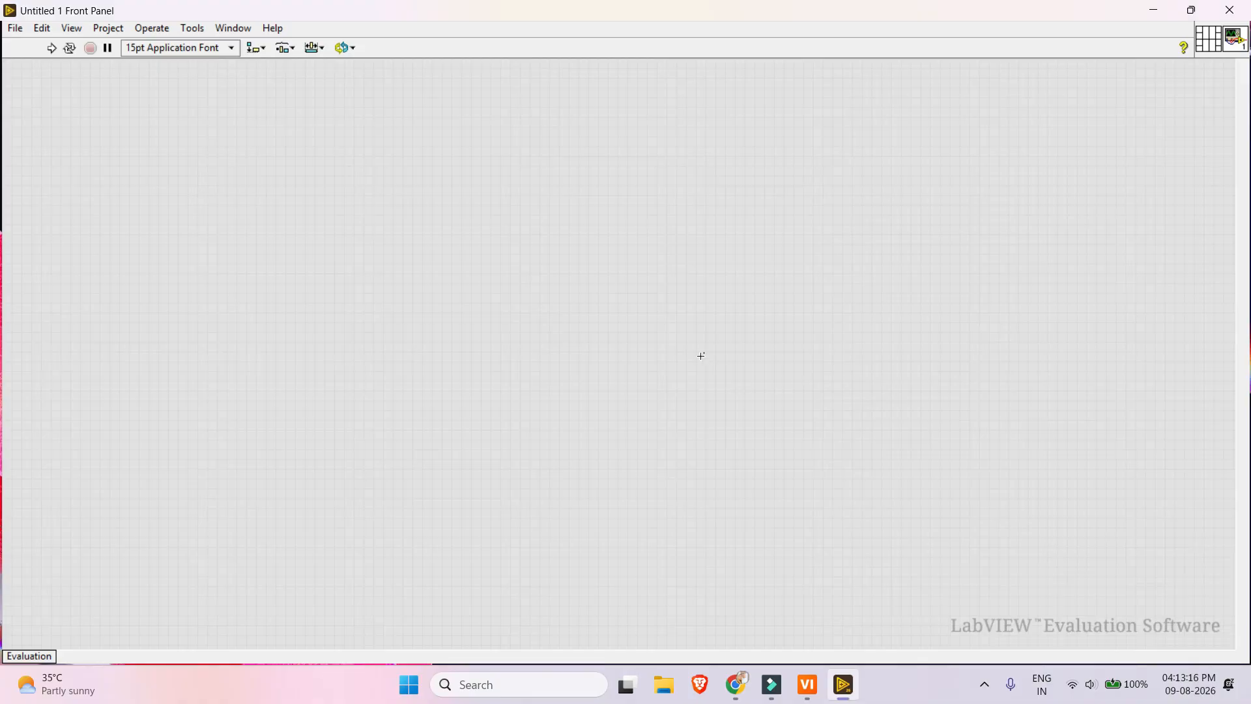
key("ctrl+e")
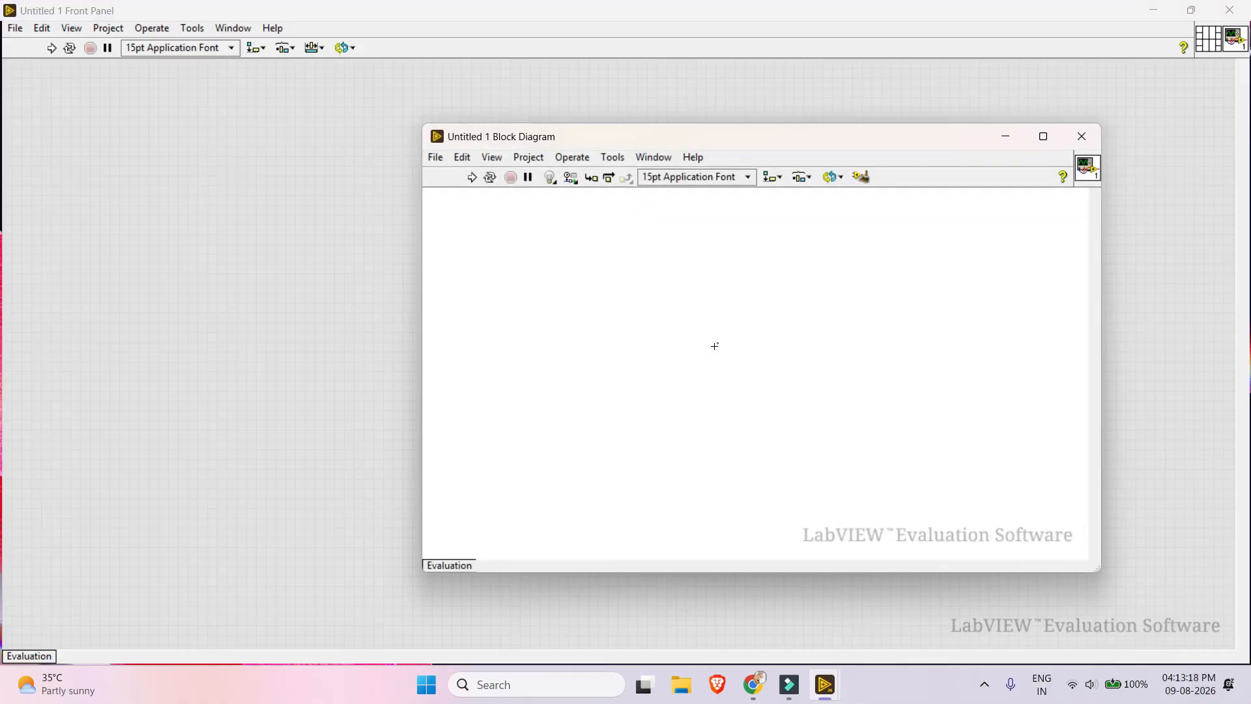
left_click(1043, 136)
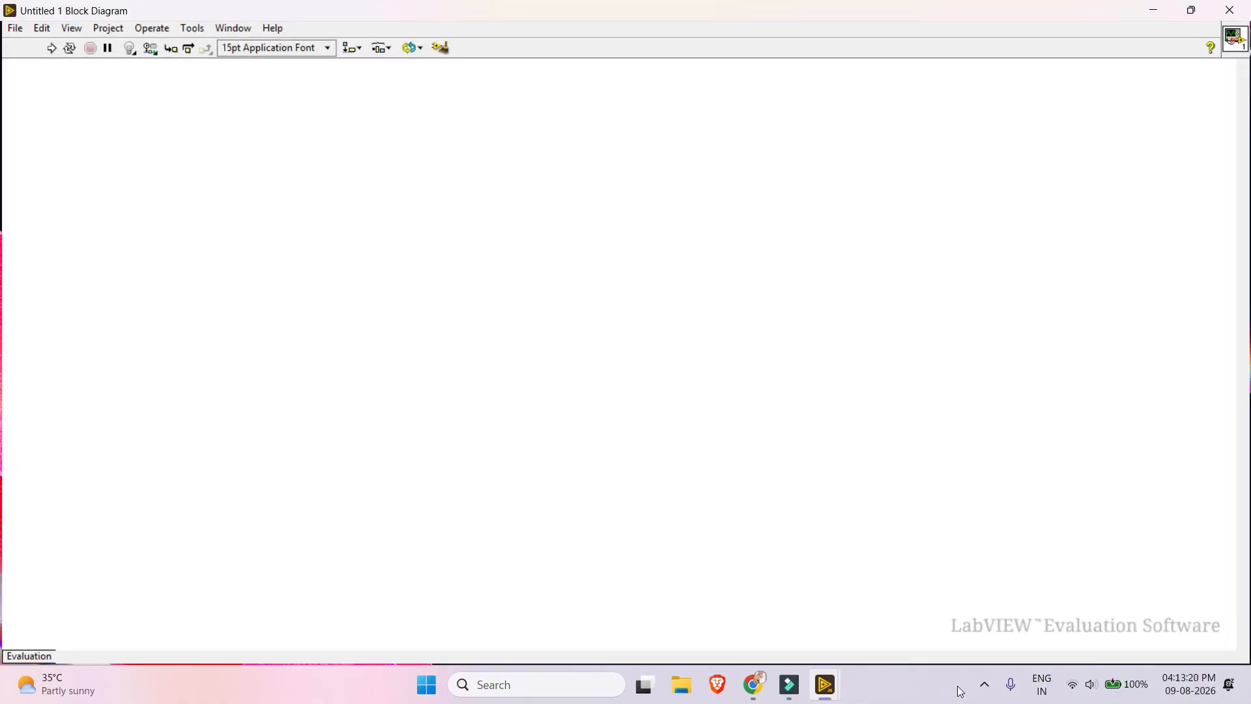
Examine the MakerHub category of the block diagram's Functions palette, including its LINX entry and Toolbox subpalette
right_click(447, 161)
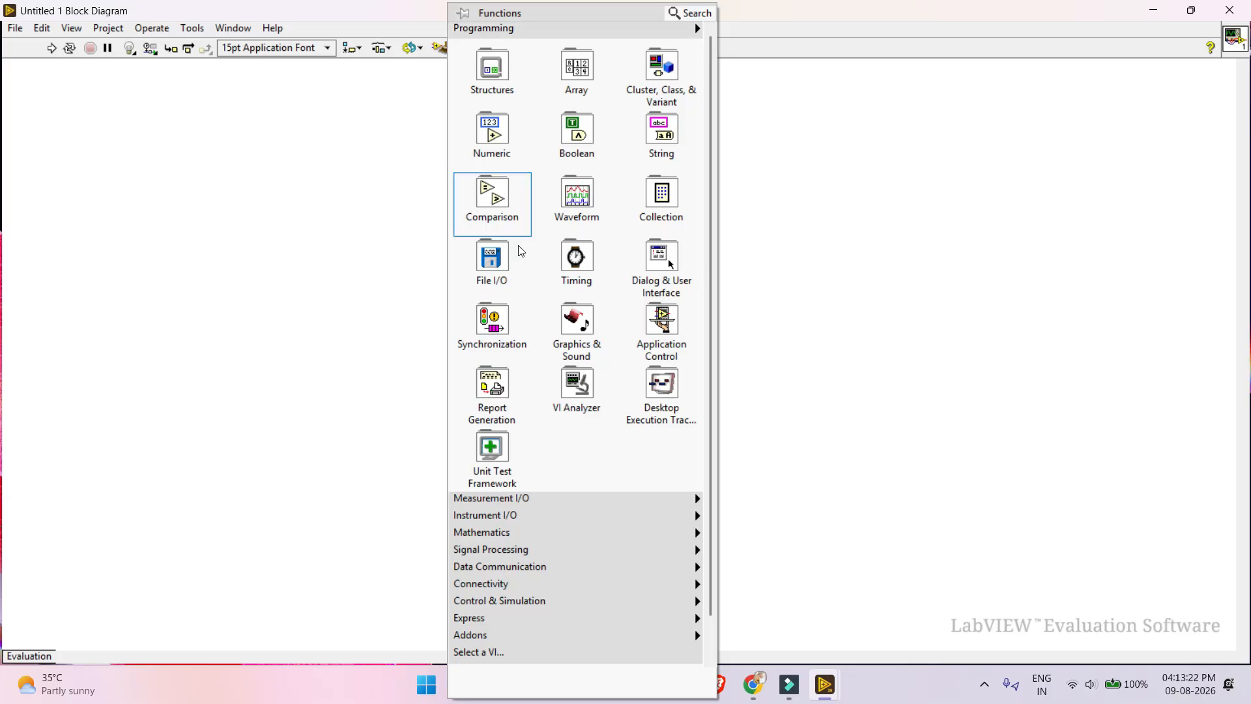
left_click_drag(710, 407, 710, 482)
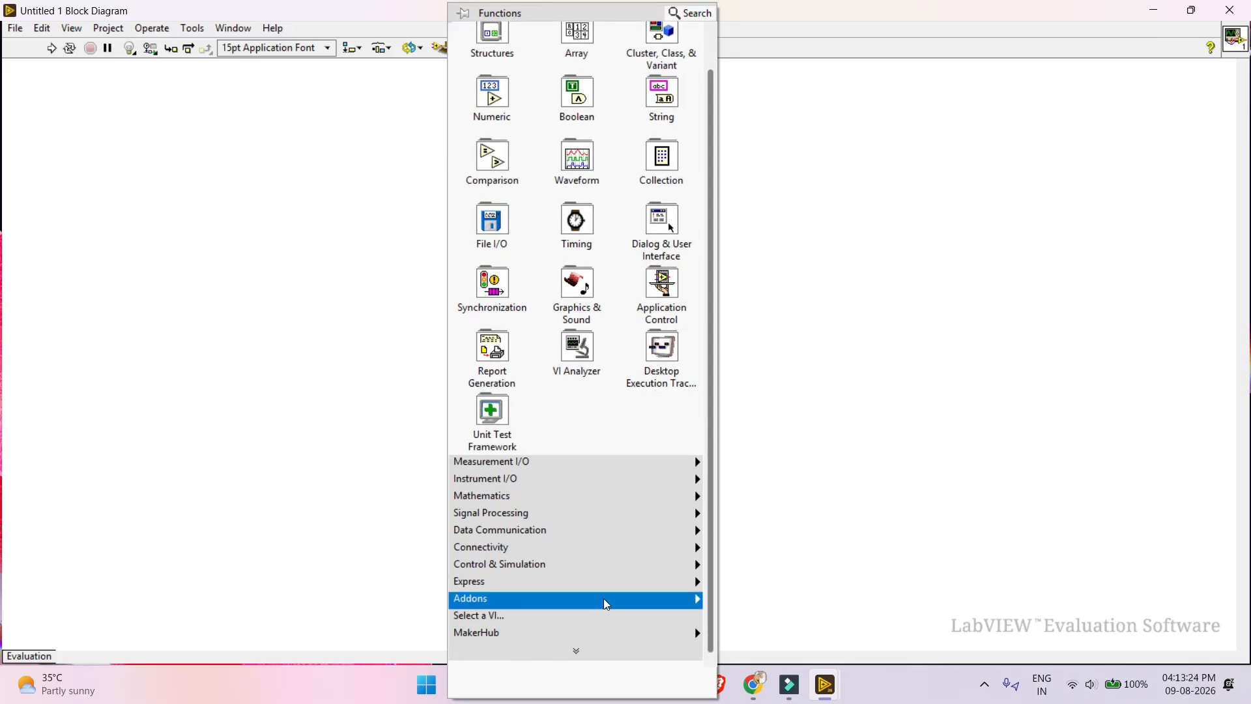
mouse_move(588, 633)
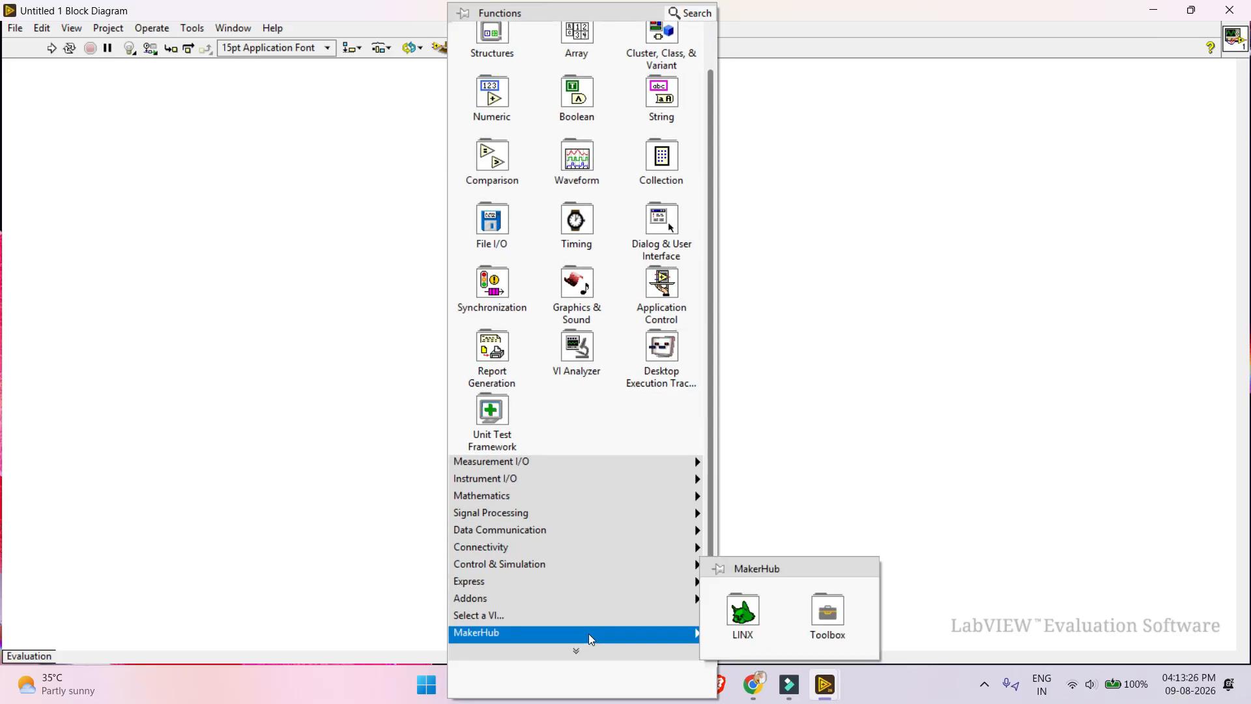
mouse_move(745, 627)
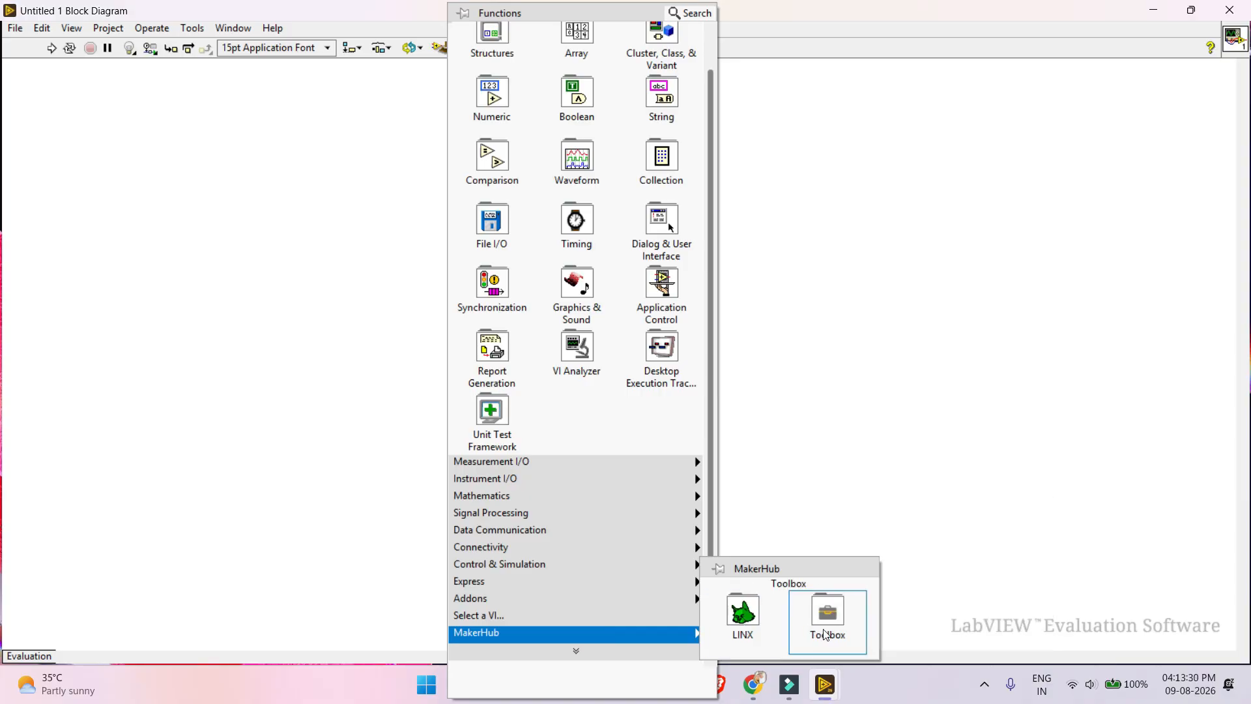
mouse_move(826, 635)
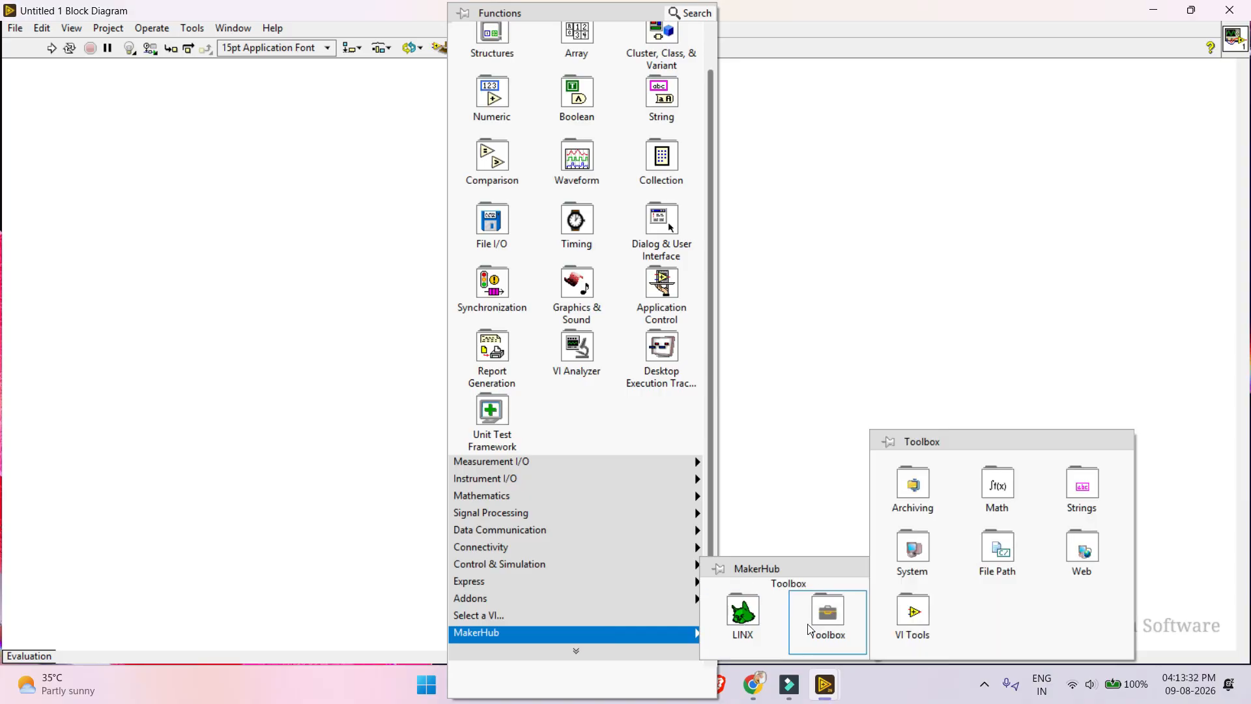
left_click(821, 407)
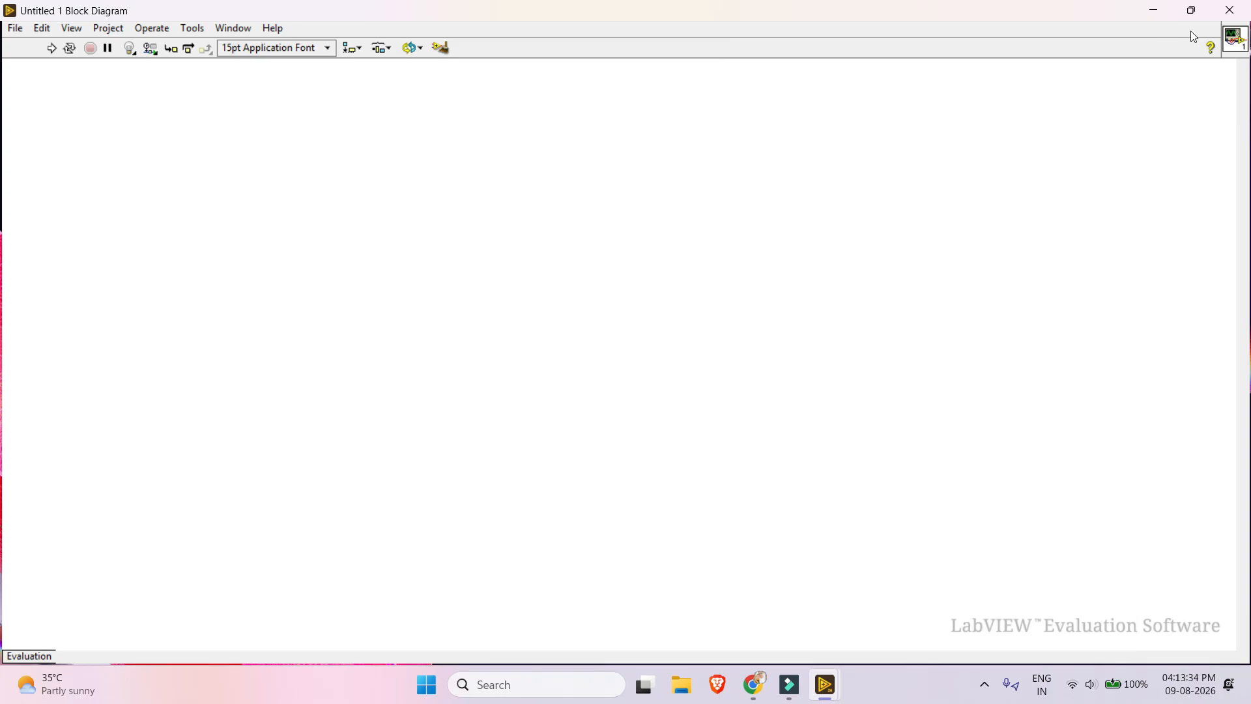
Close the Untitled 1 block diagram, its front panel and the LabVIEW start window
left_click(1230, 13)
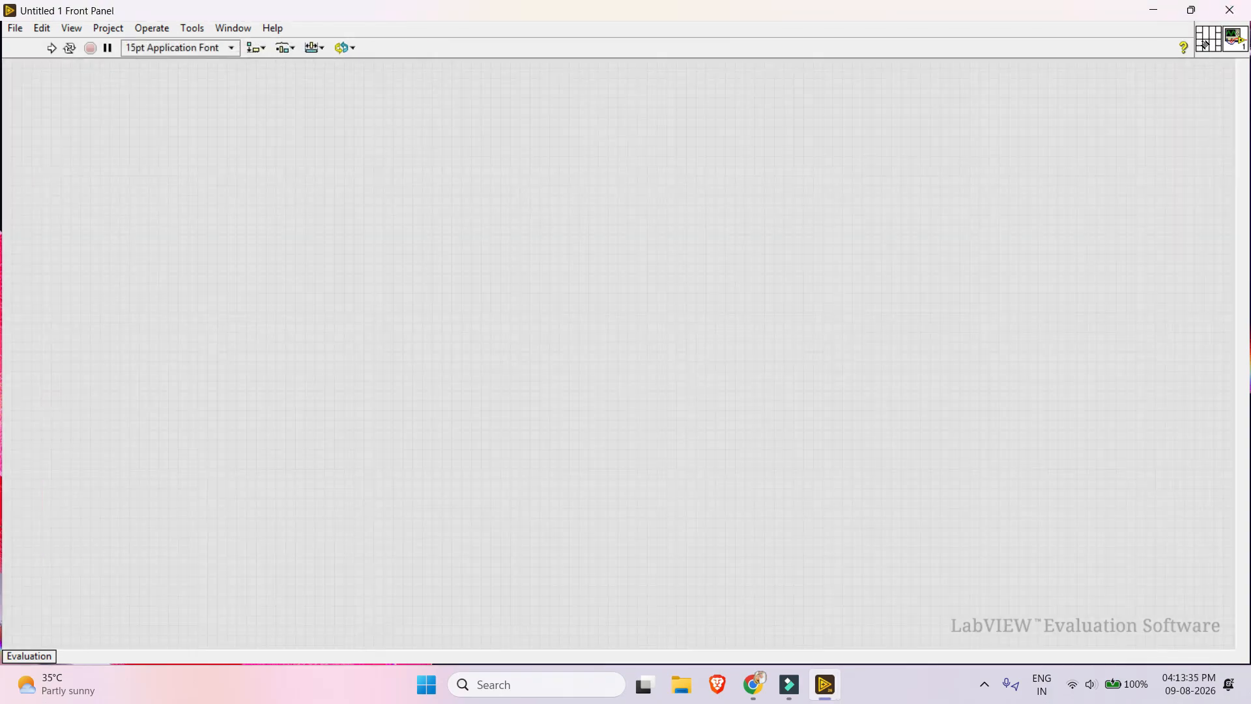
left_click(1230, 13)
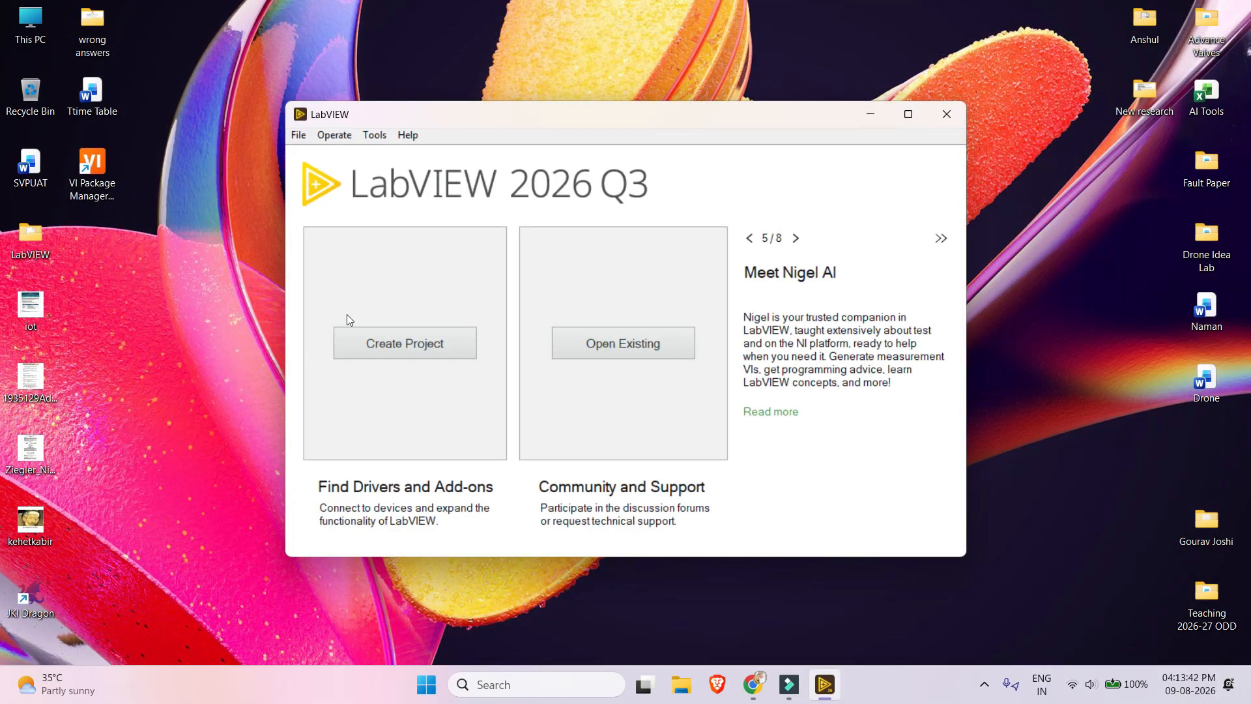
left_click(961, 117)
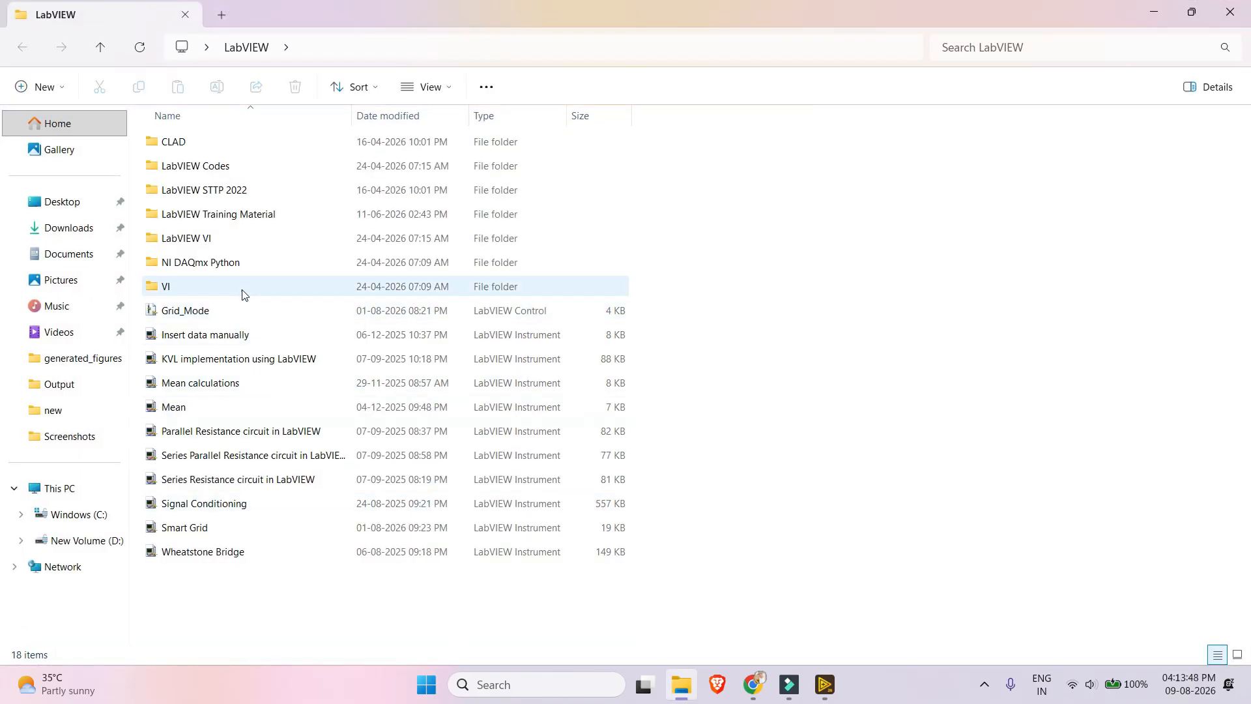
Open NI License Activator 1.1 from the LabVIEW STTP 2022 folder and maximize its window
double_click(240, 247)
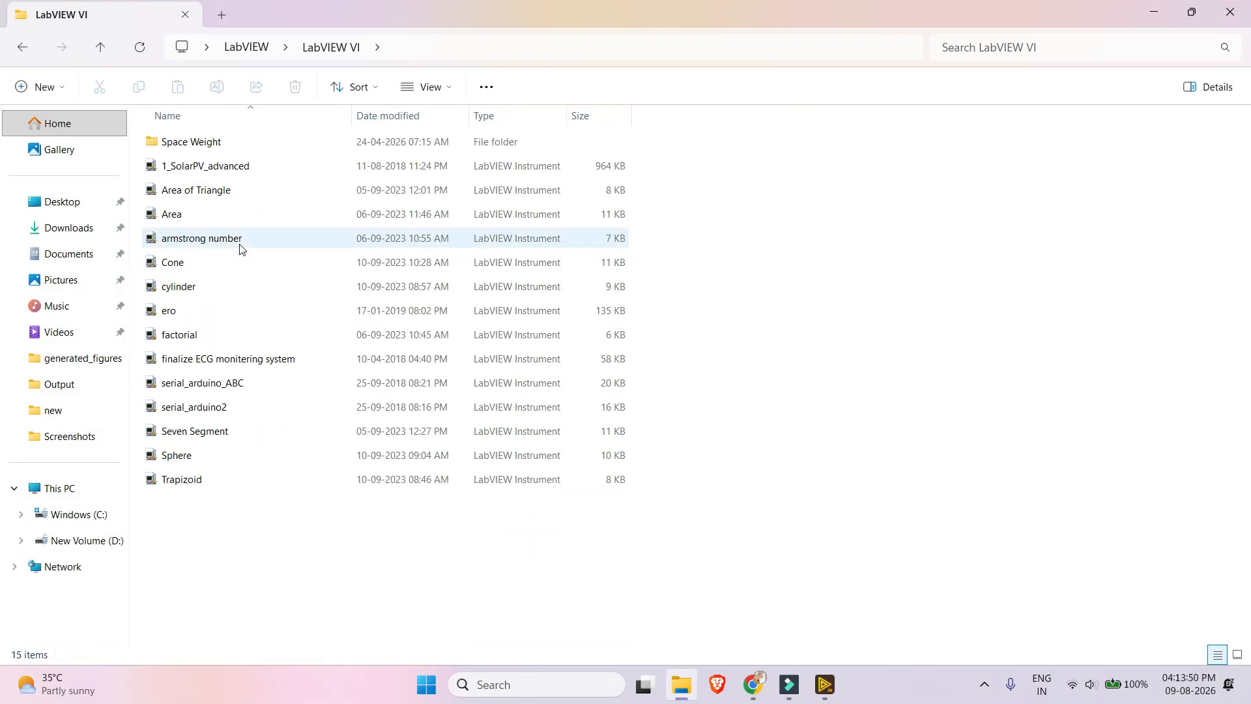
left_click(100, 50)
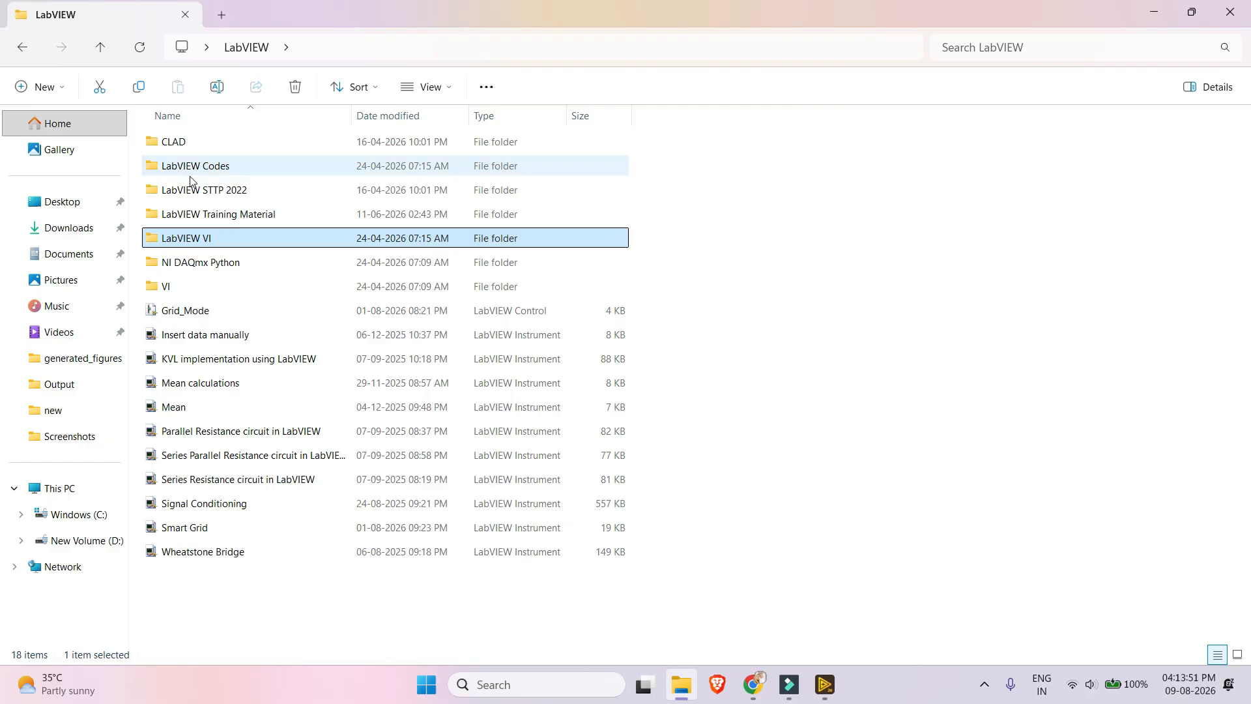
double_click(246, 189)
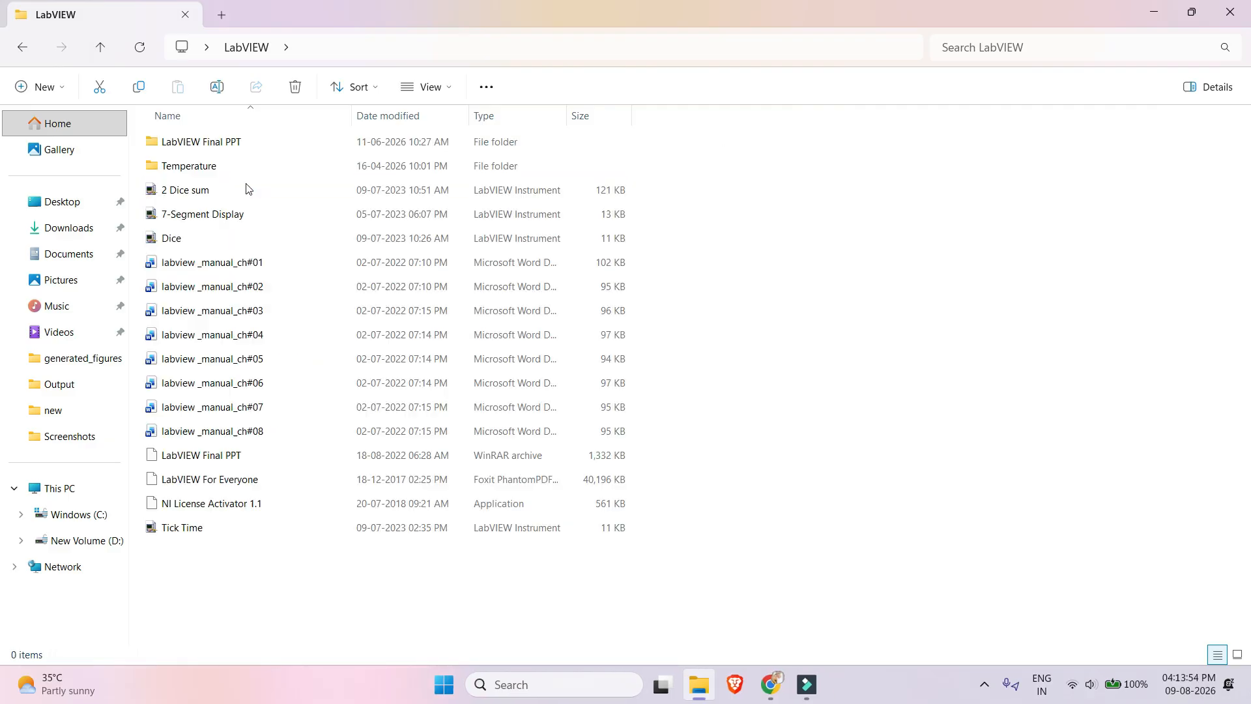
double_click(277, 508)
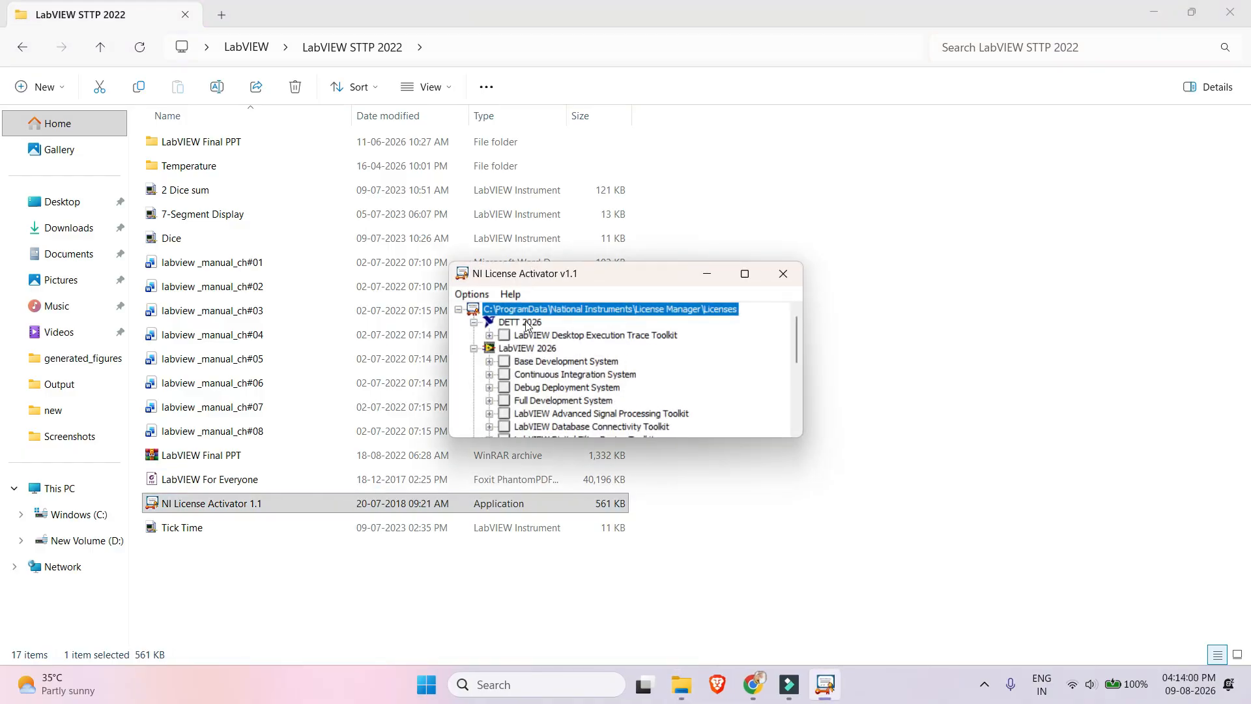
left_click(744, 273)
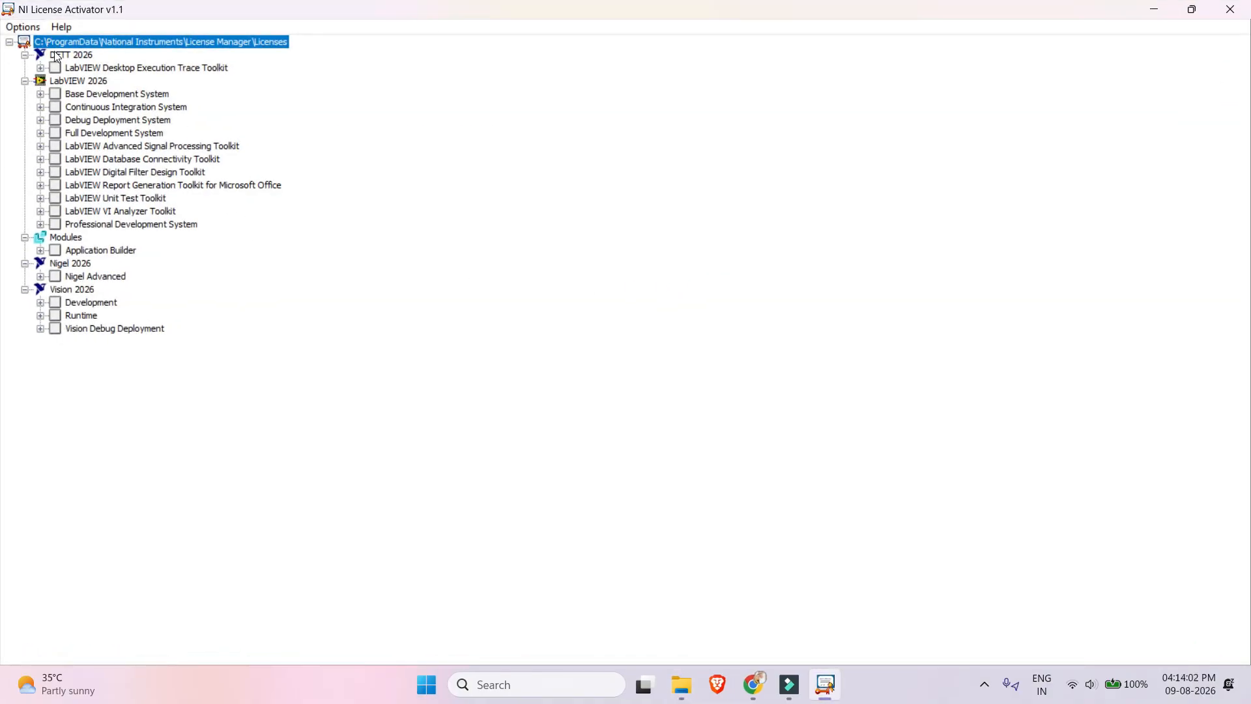
Activate the LabVIEW Desktop Execution Trace Toolkit and LabVIEW 2026's Base Development System, Continuous Integration System and Debug Deployment System entries
left_click(57, 70)
right_click(58, 70)
left_click(106, 75)
right_click(91, 94)
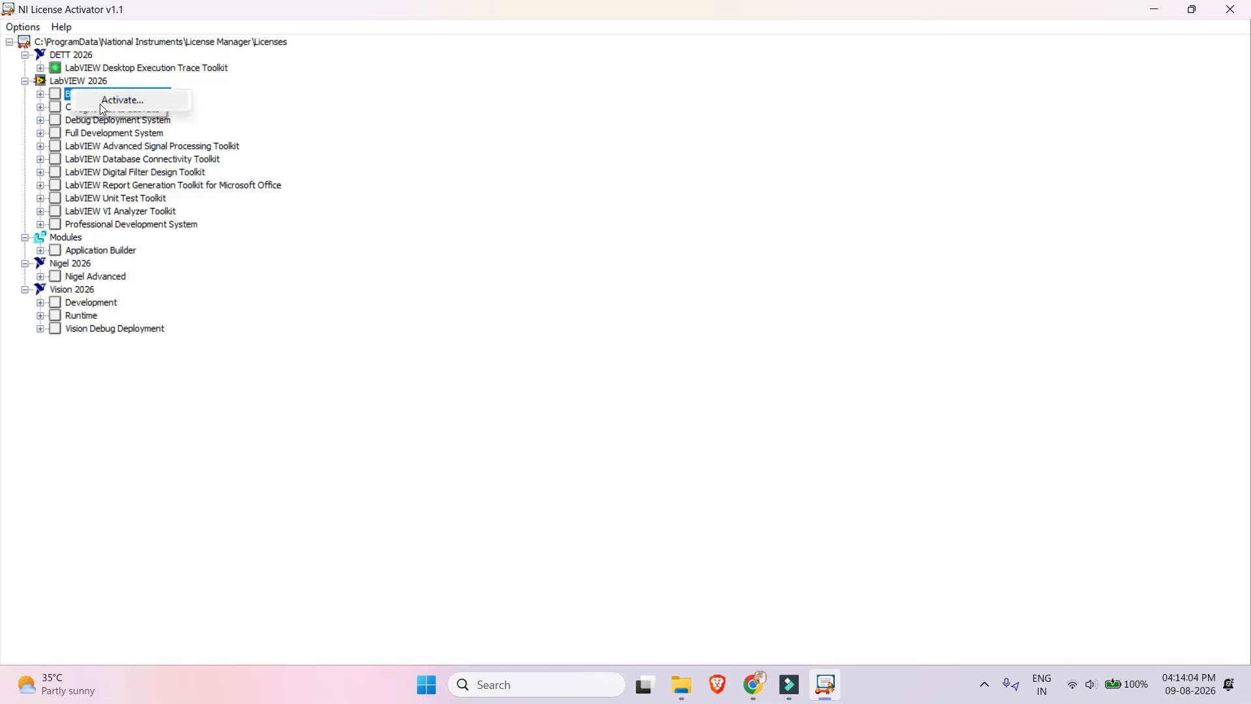
left_click(102, 99)
left_click(97, 108)
right_click(96, 108)
left_click(117, 120)
right_click(117, 119)
left_click(137, 131)
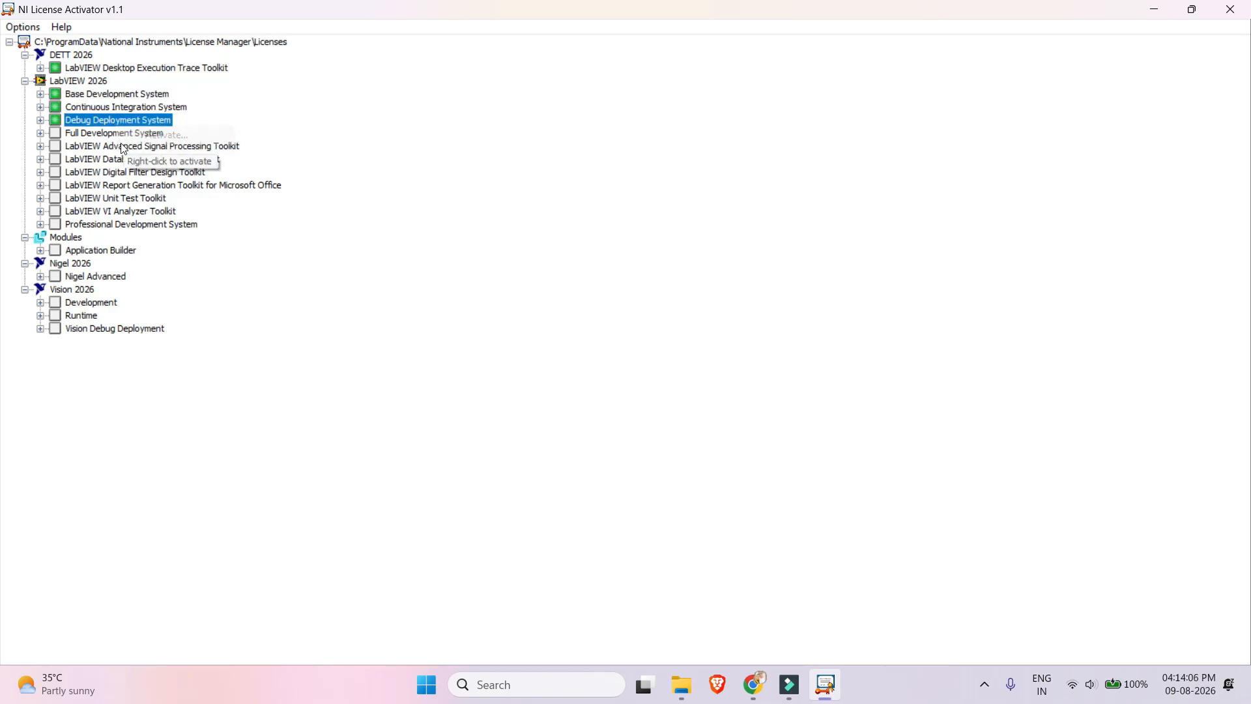
Activate the Advanced Signal Processing Toolkit, Full Development System, Database Connectivity Toolkit and Digital Filter Design Toolkit entries under LabVIEW 2026
right_click(123, 146)
left_click(138, 155)
right_click(125, 135)
left_click(140, 144)
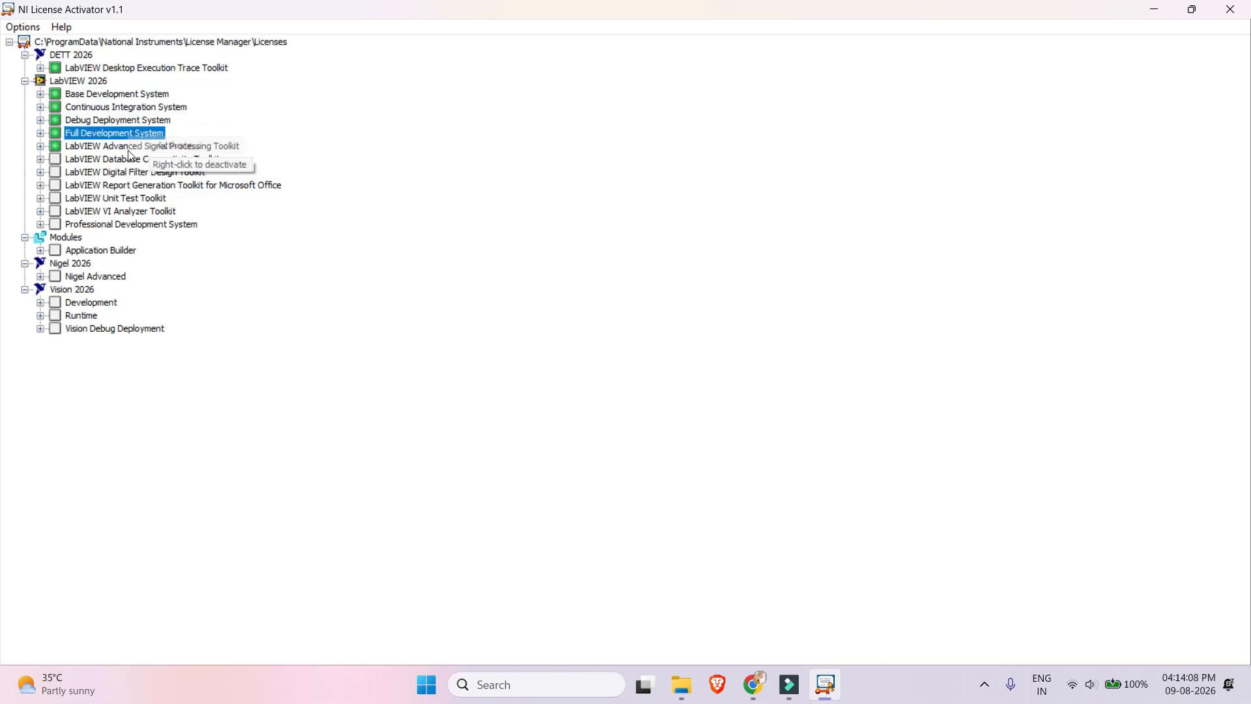
left_click(127, 160)
right_click(127, 162)
left_click(164, 168)
right_click(143, 173)
left_click(160, 183)
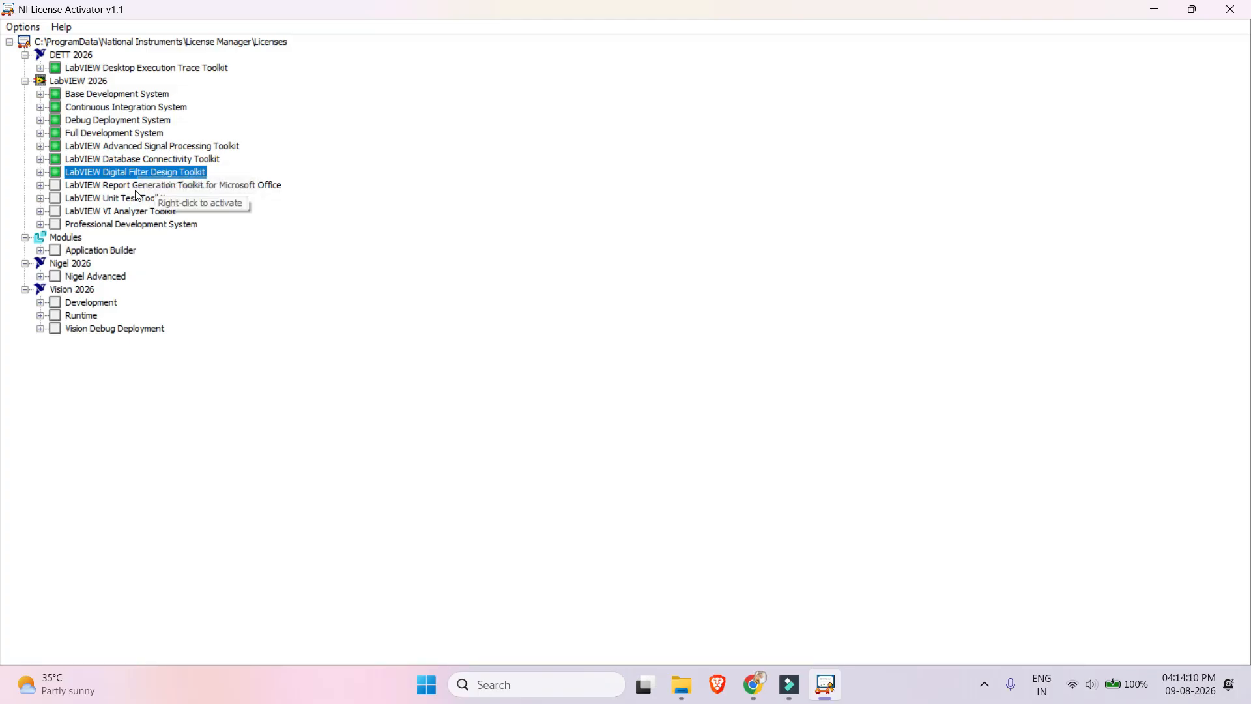
Activate the Report Generation Toolkit for Microsoft Office, Unit Test Toolkit, VI Analyzer Toolkit and Professional Development System entries under LabVIEW 2026
right_click(139, 186)
left_click(150, 203)
right_click(135, 205)
left_click(157, 211)
right_click(147, 209)
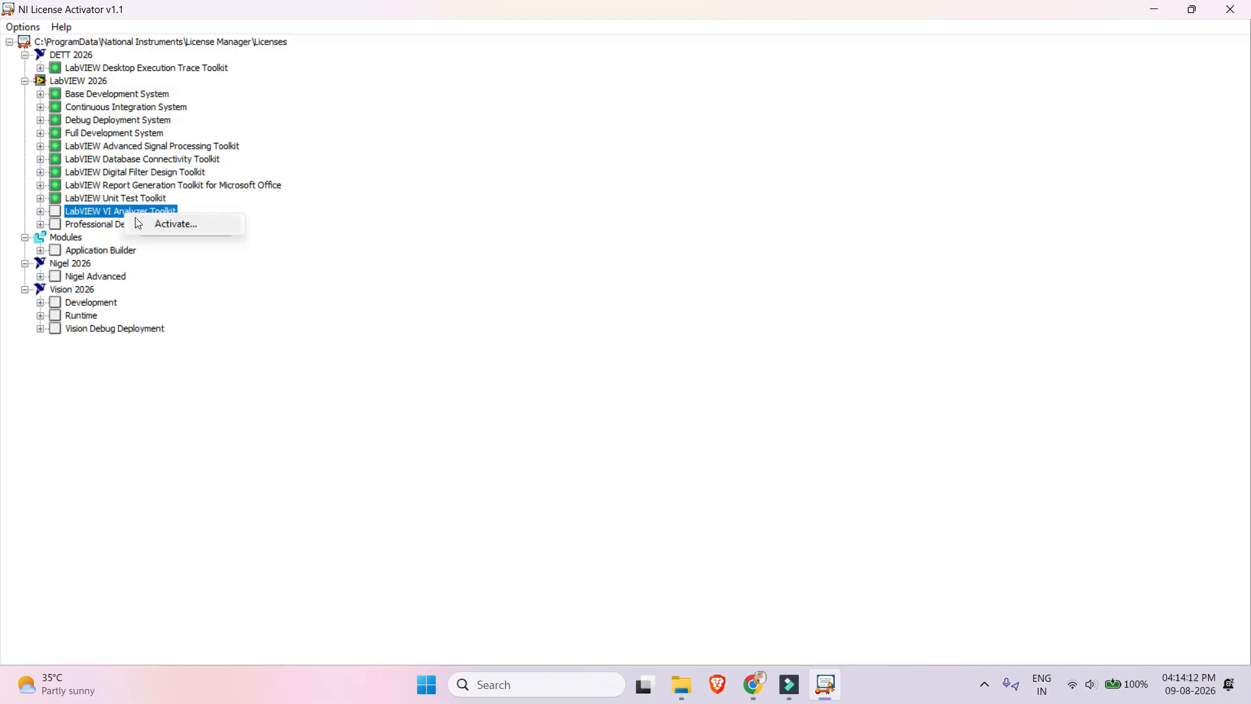
left_click(158, 220)
right_click(124, 224)
left_click(160, 234)
Activate Application Builder, Nigel Advanced, and the Vision 2026 entries Development, Runtime and Vision Debug Deployment
right_click(111, 250)
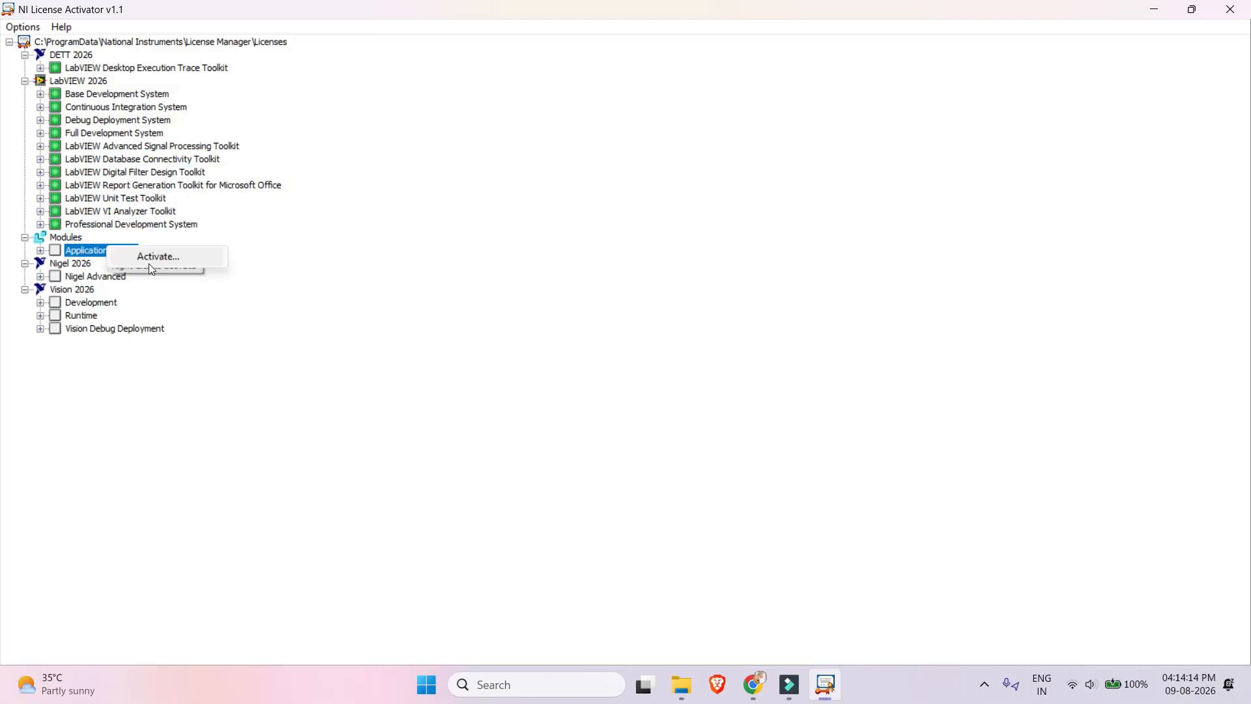
left_click(158, 256)
right_click(117, 277)
left_click(151, 282)
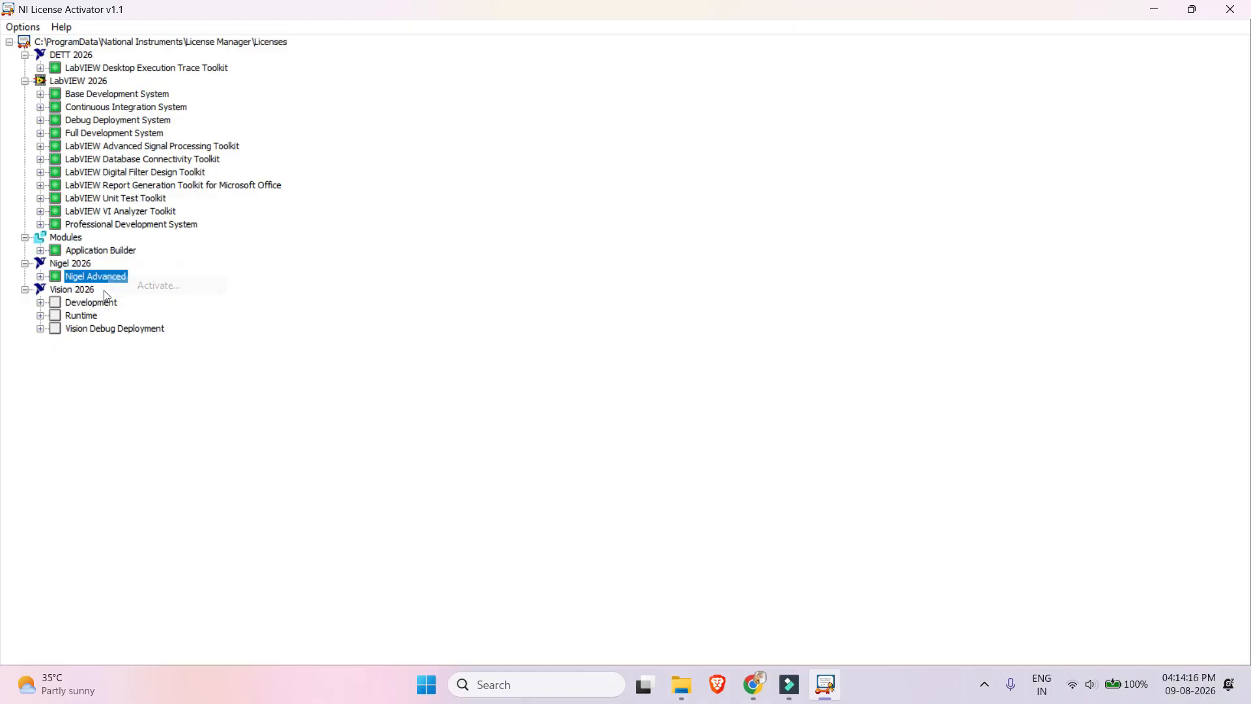
right_click(83, 303)
left_click(130, 310)
right_click(88, 317)
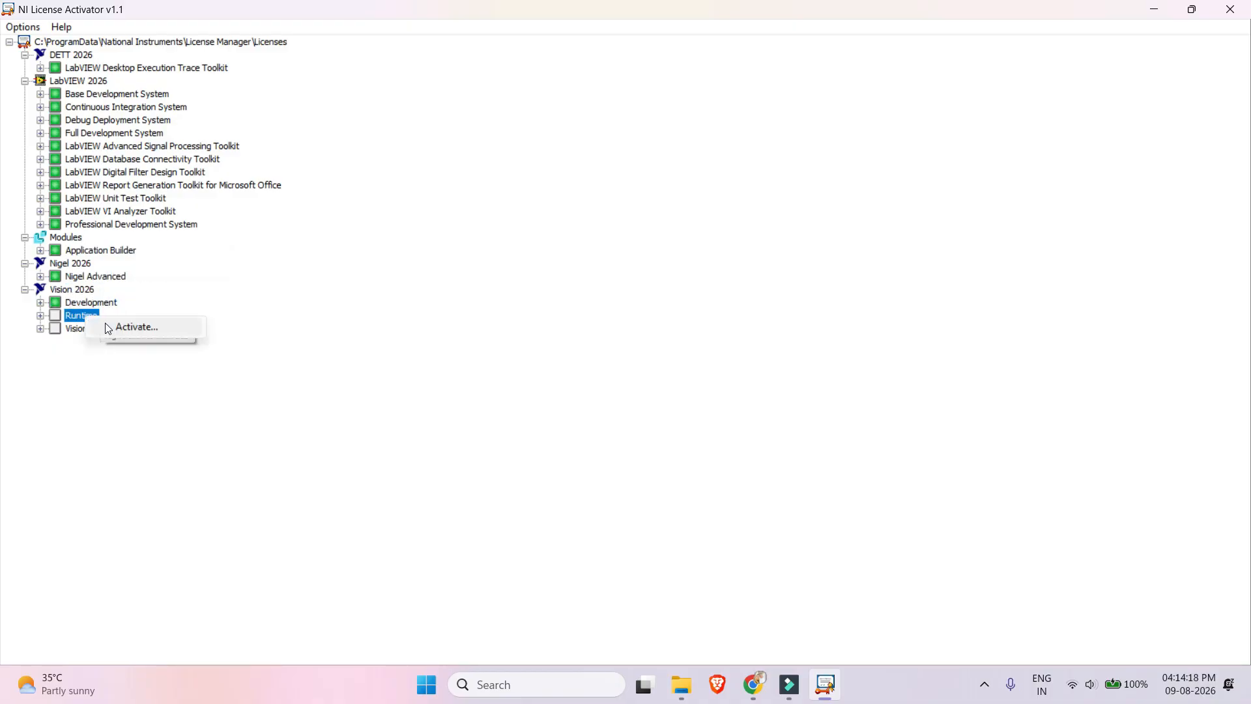
left_click(134, 326)
right_click(94, 331)
left_click(133, 342)
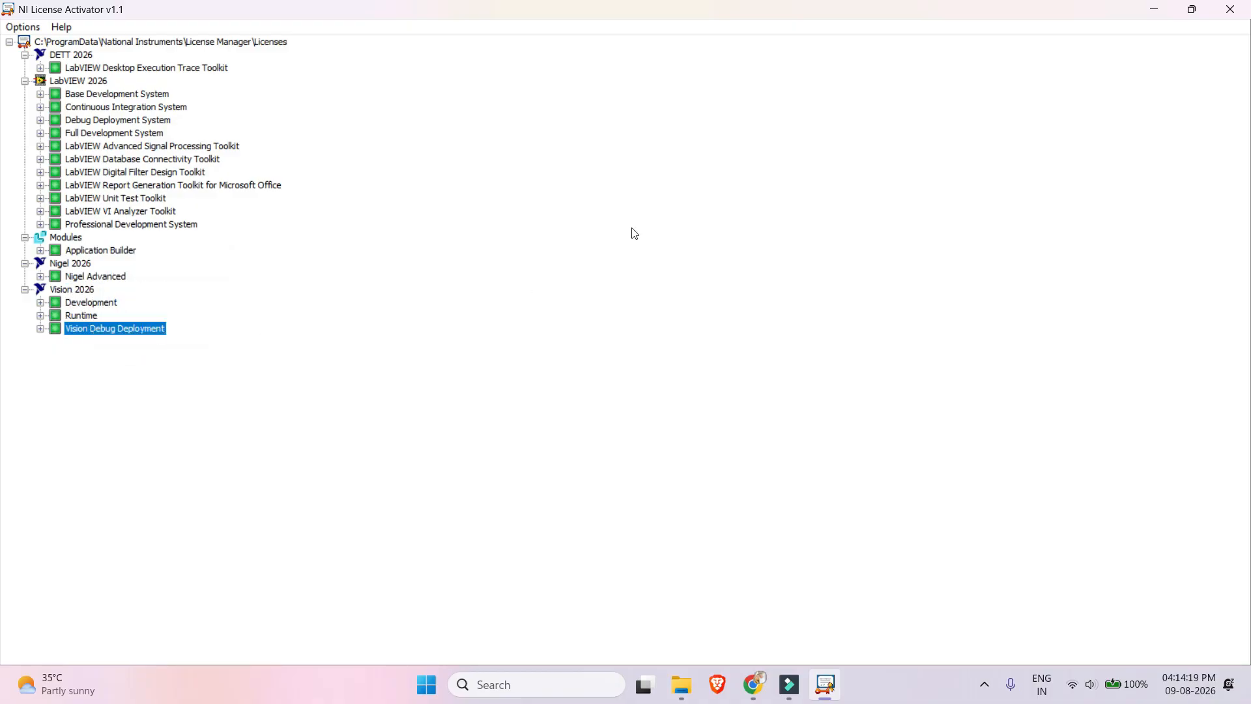
Close NI License Activator and the folder window, and launch LabVIEW 2026 Q3 again
left_click(1218, 11)
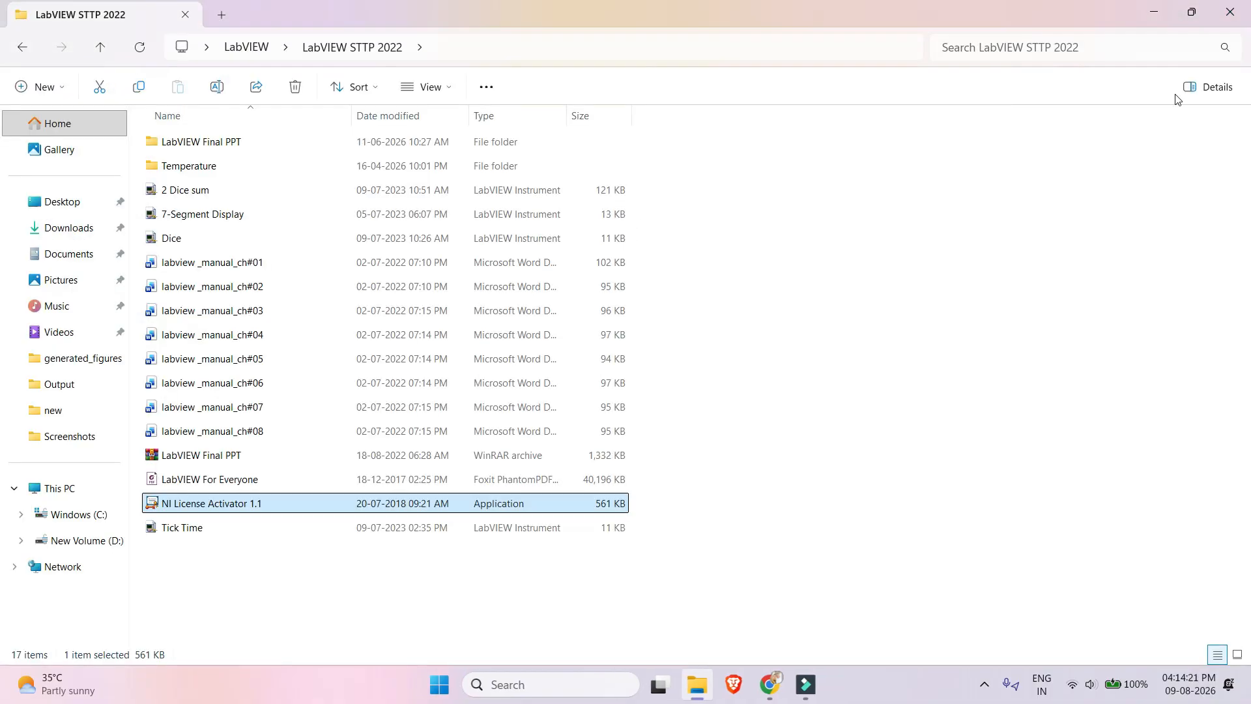
left_click(1231, 9)
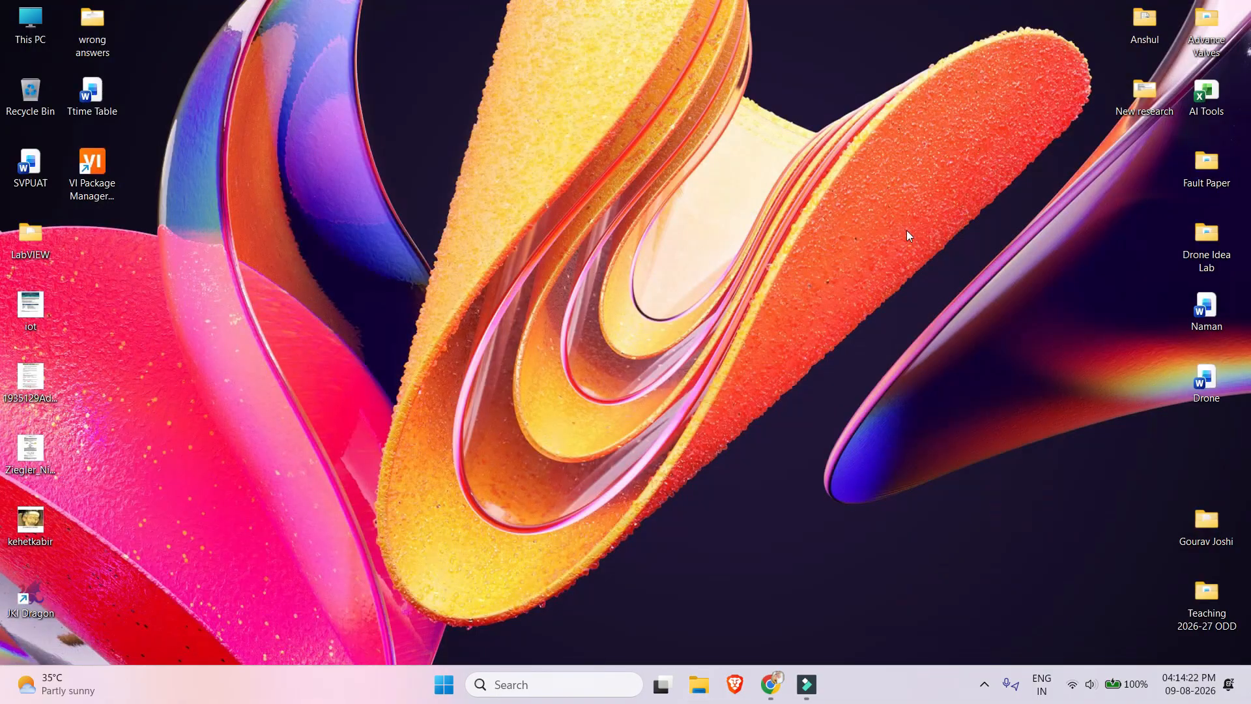
left_click(566, 690)
left_click(603, 130)
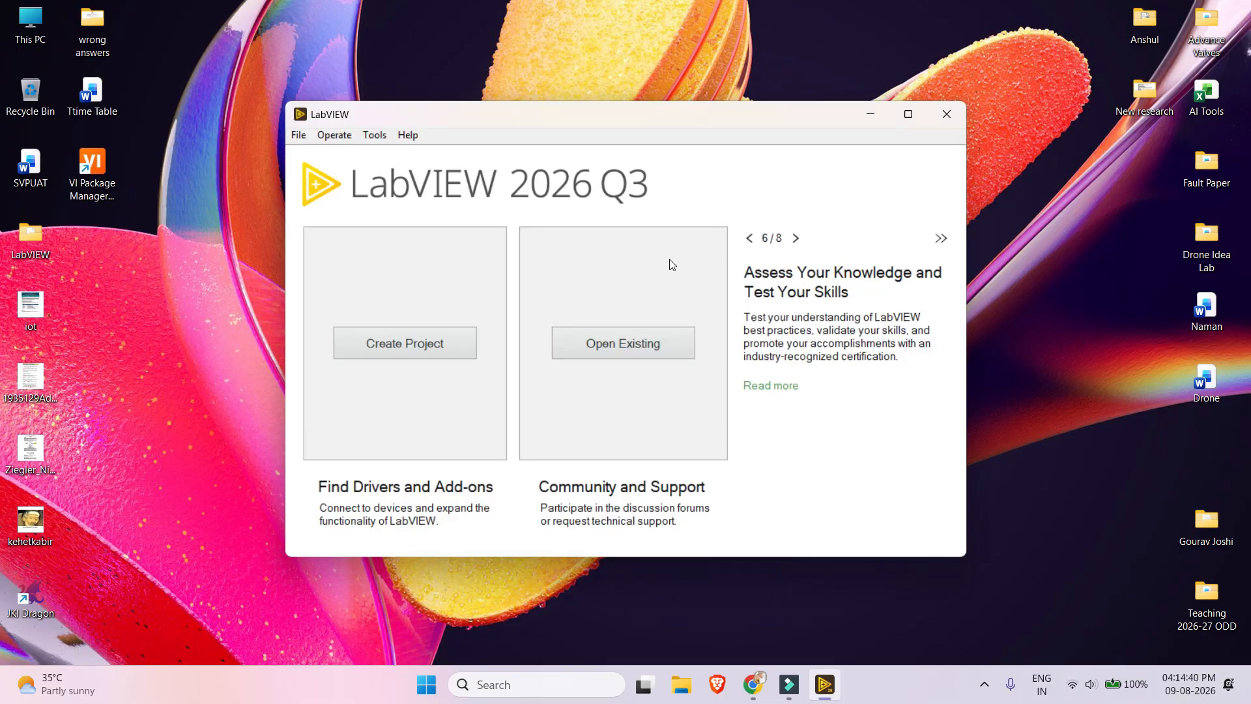
Tile a new blank VI's front panel and block diagram side by side, narrow the gap between them, and close the VI
left_click(305, 138)
left_click(306, 147)
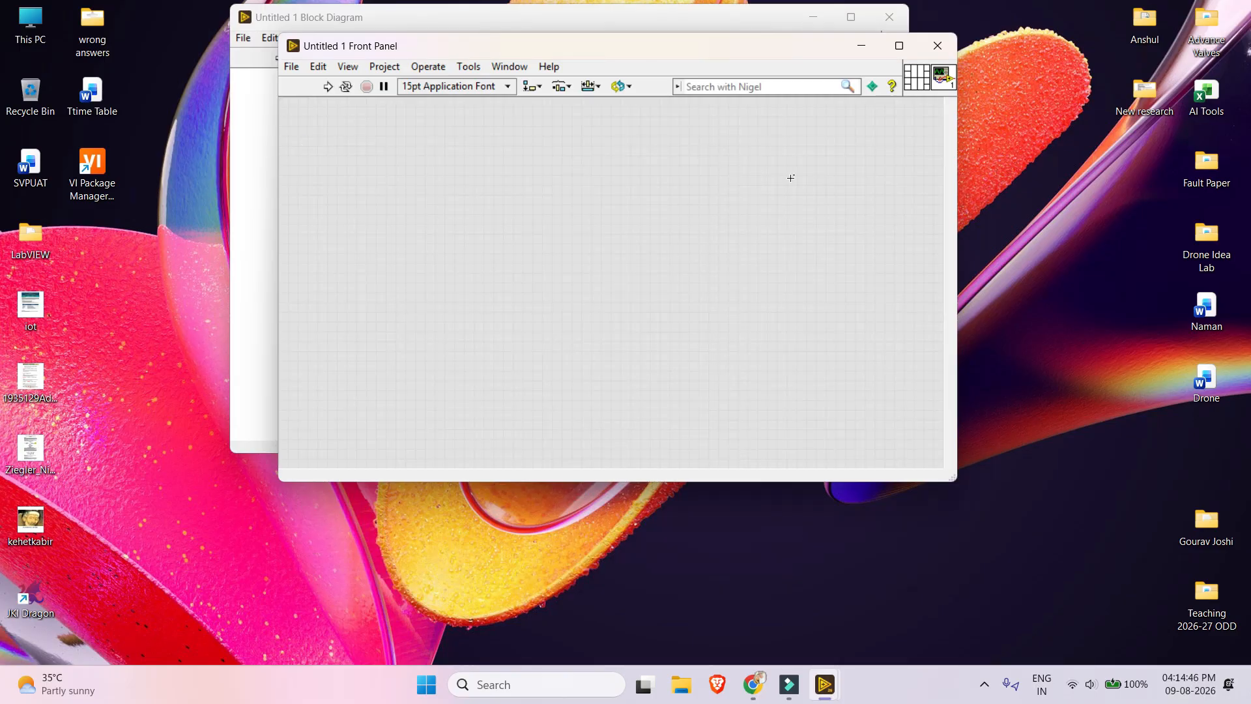
key("ctrl+t")
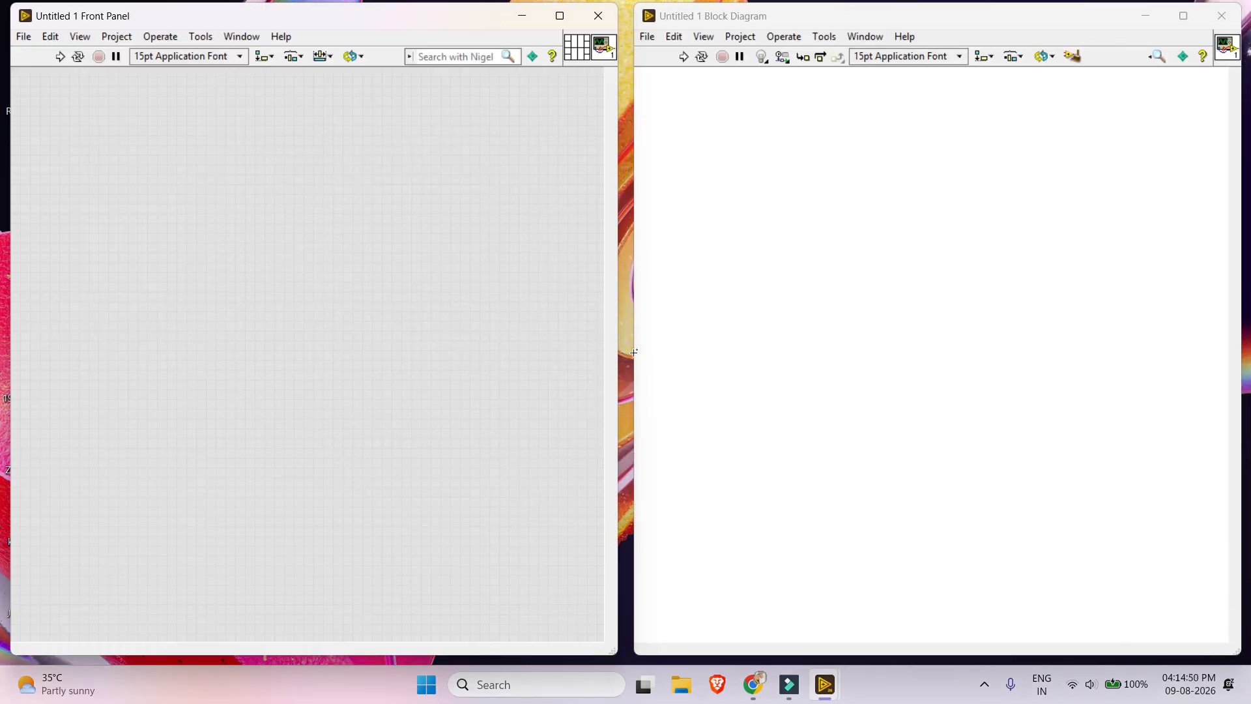
left_click_drag(633, 352, 619, 352)
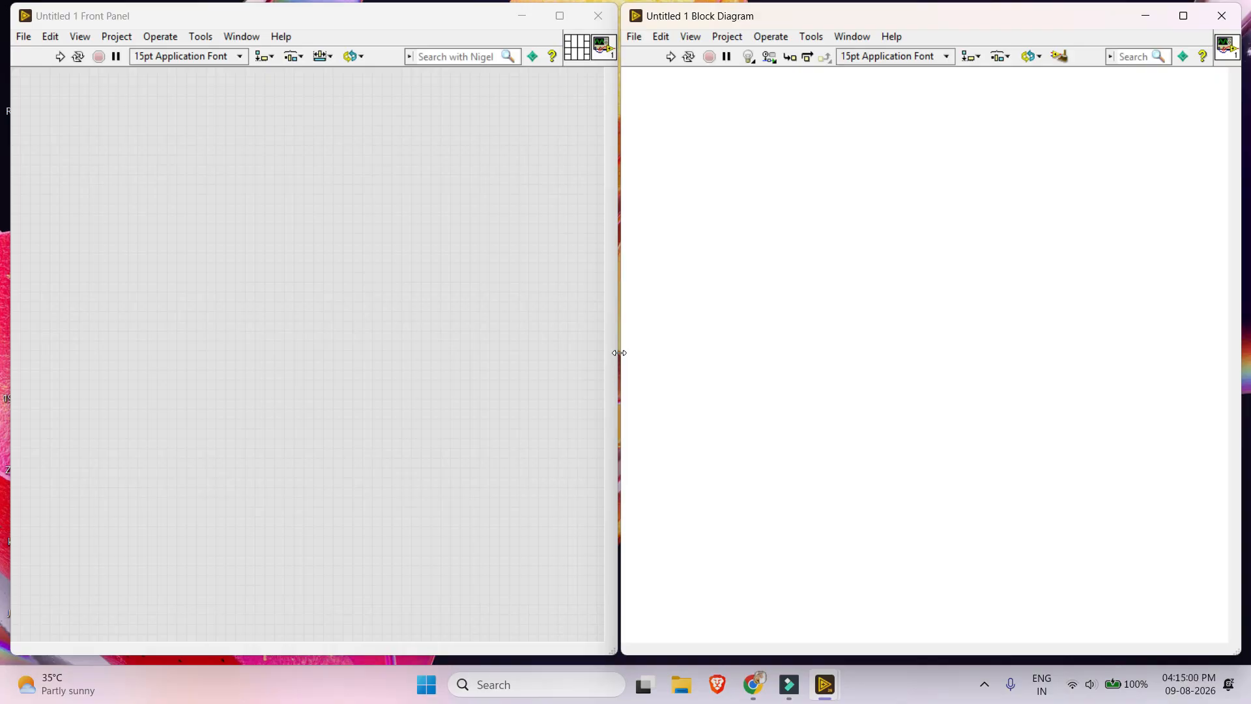
left_click(600, 18)
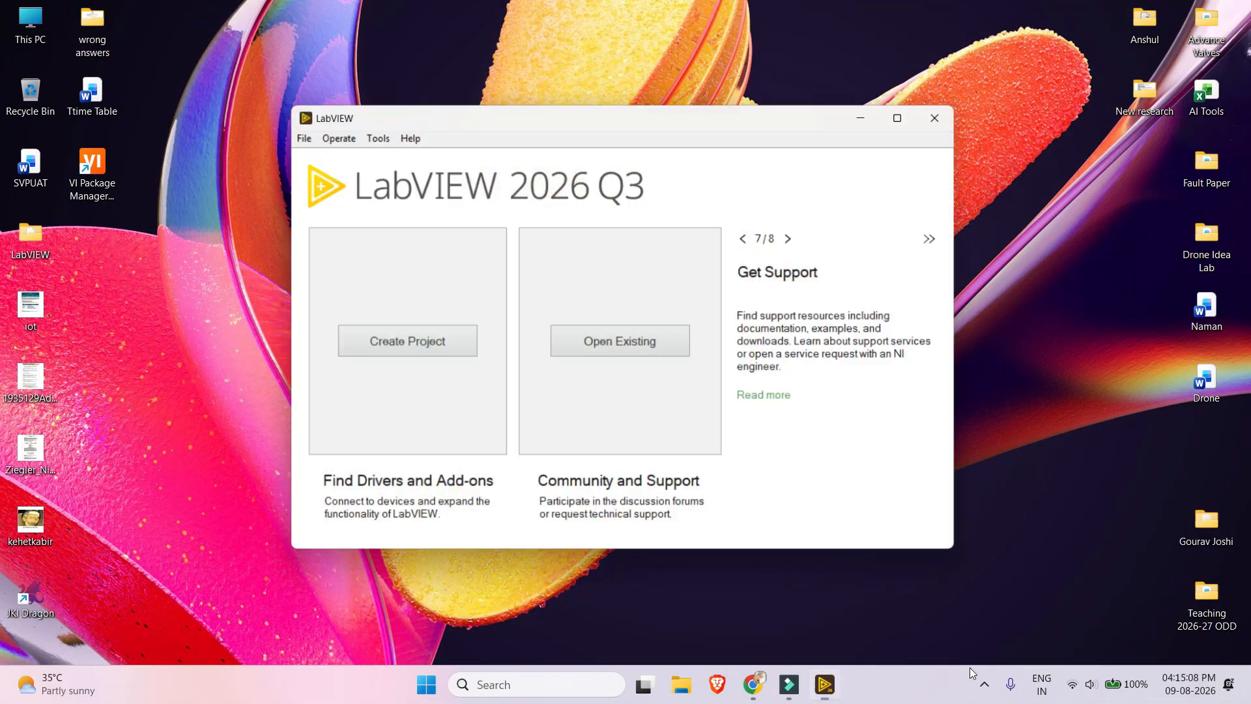
left_click(985, 685)
left_click(995, 633)
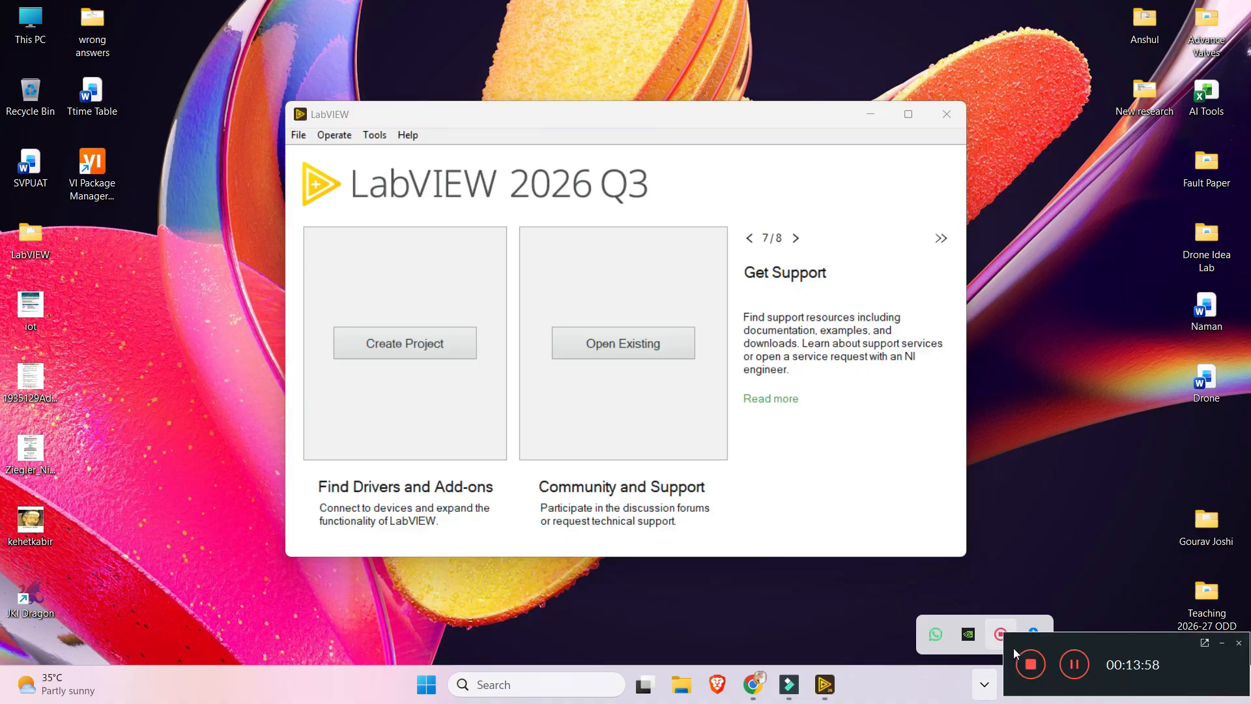